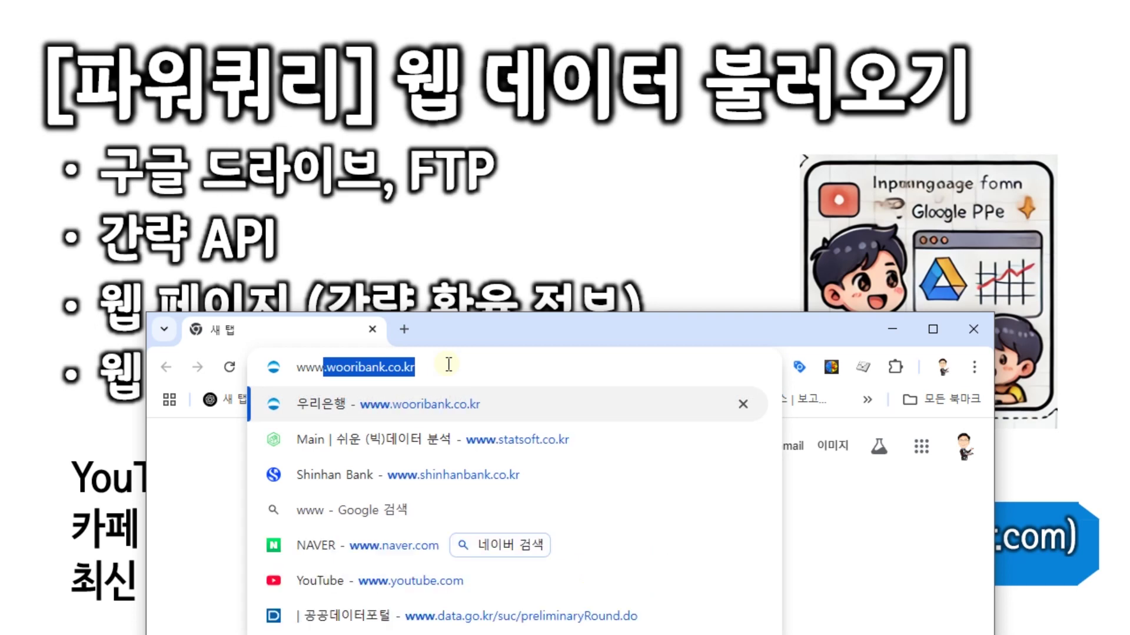
{"action": "type", "text": "s"}
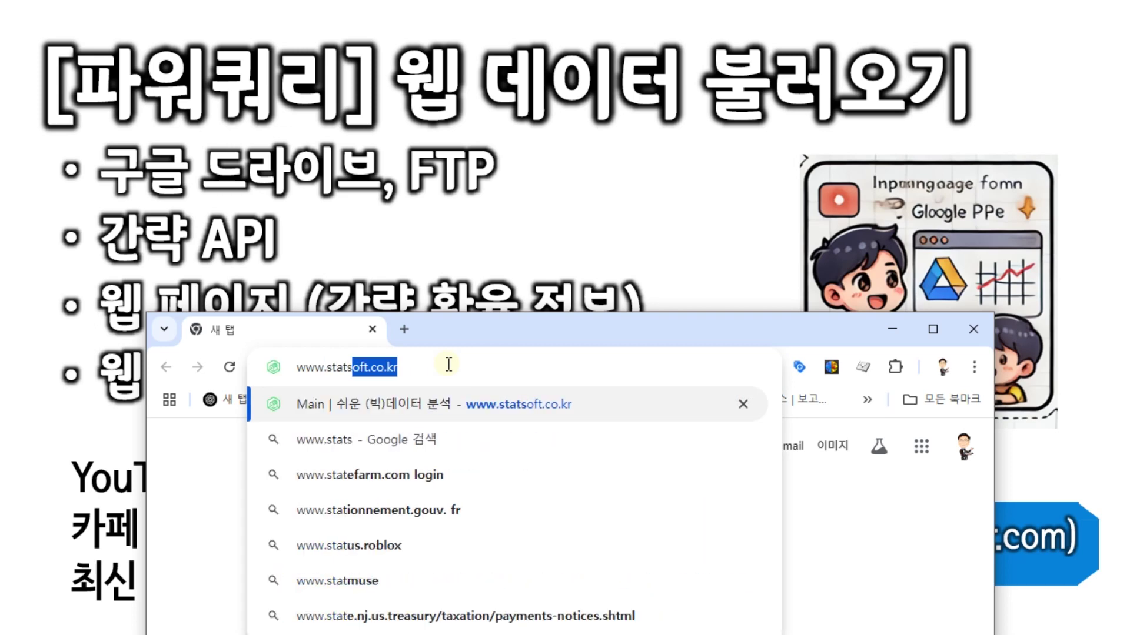
{"action": "type", "text": "oft.co.kr"}
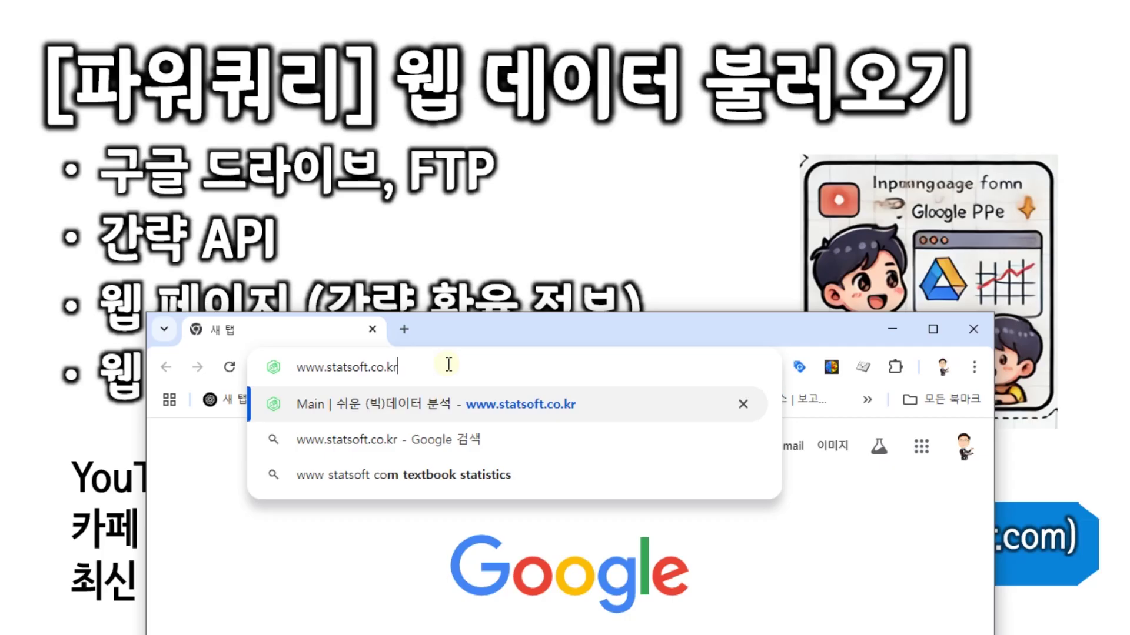
{"action": "key", "text": "Return"}
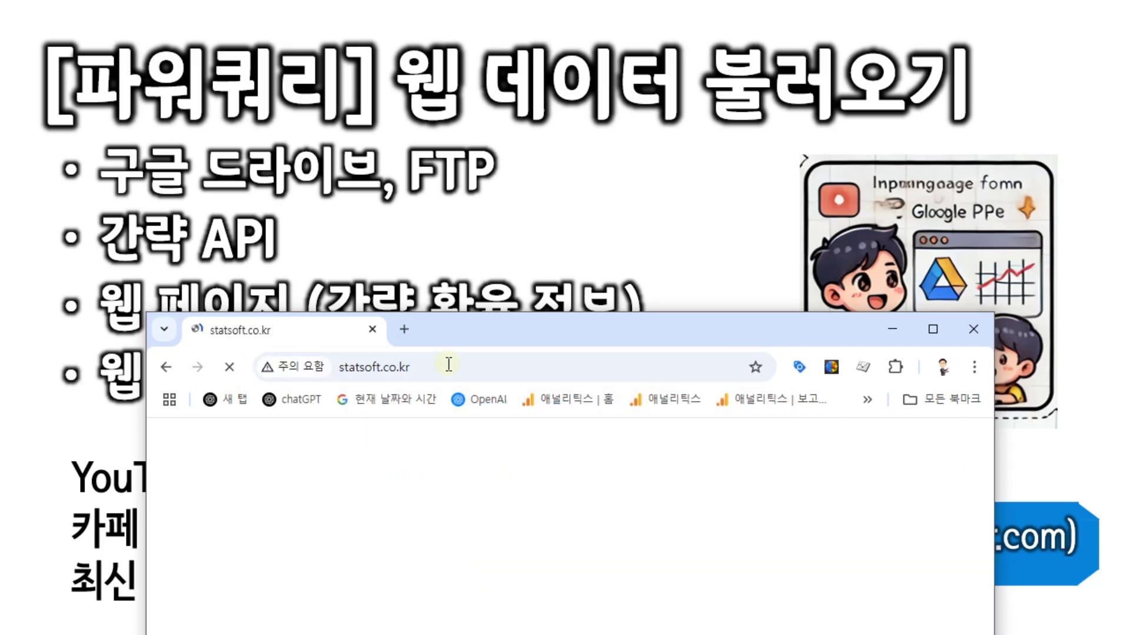
{"action": "left_click_drag", "start_coordinate": [545, 328], "coordinate": [452, 3]}
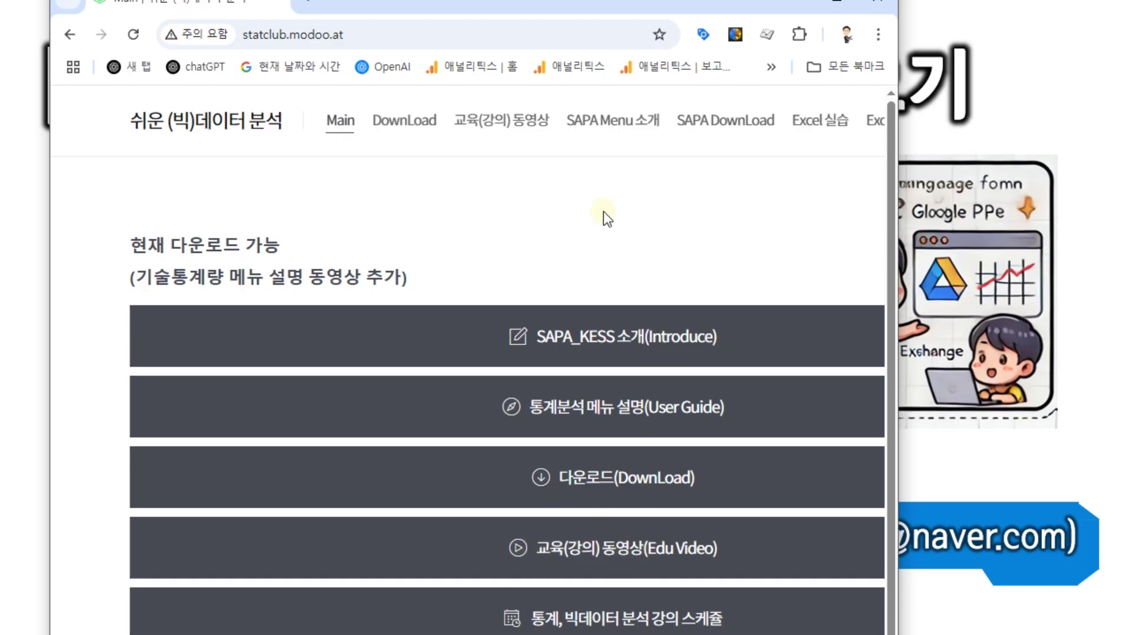
- From the site's education videos page, open the Youtube 멤버스 board and its pinned post listing free and paid online lectures
{"action": "left_click", "coordinate": [610, 550]}
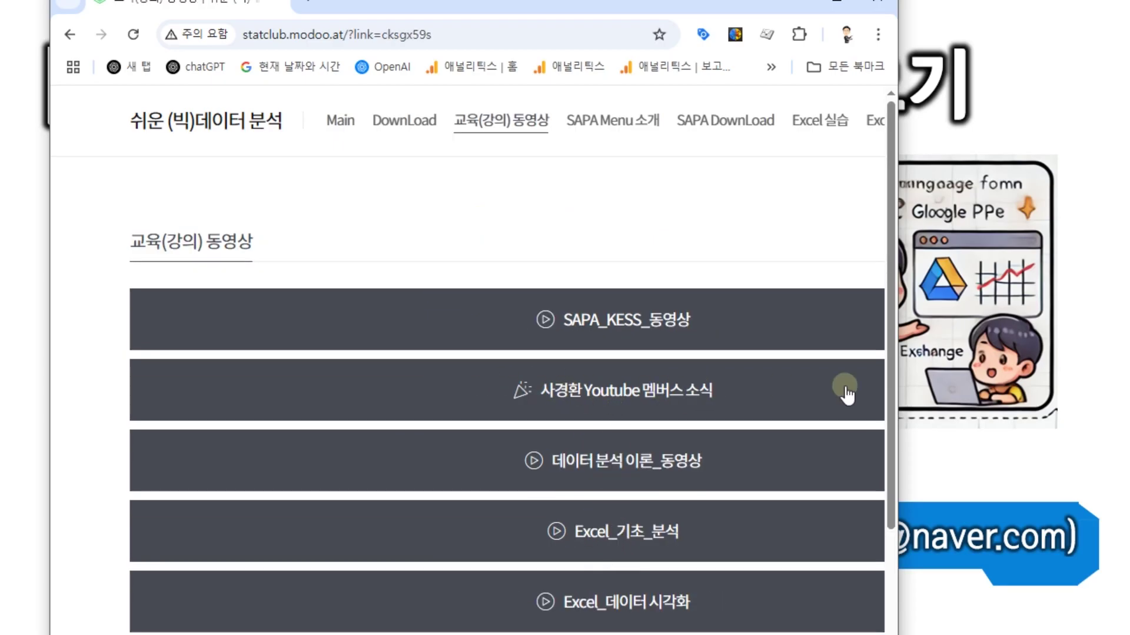
{"action": "left_click", "coordinate": [663, 392]}
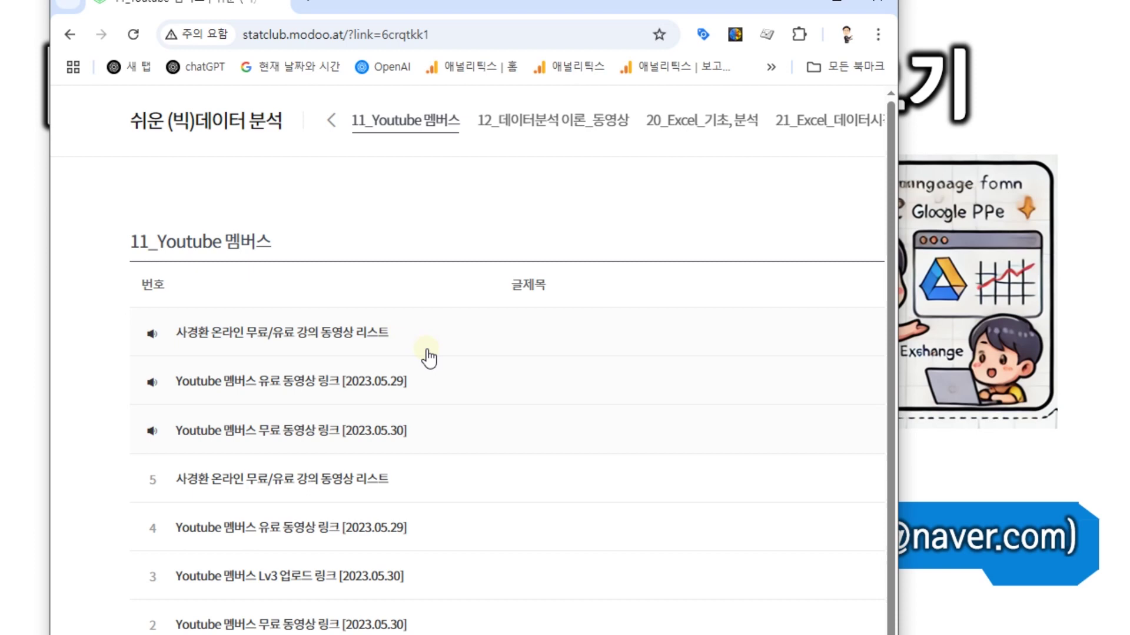
{"action": "left_click", "coordinate": [354, 335]}
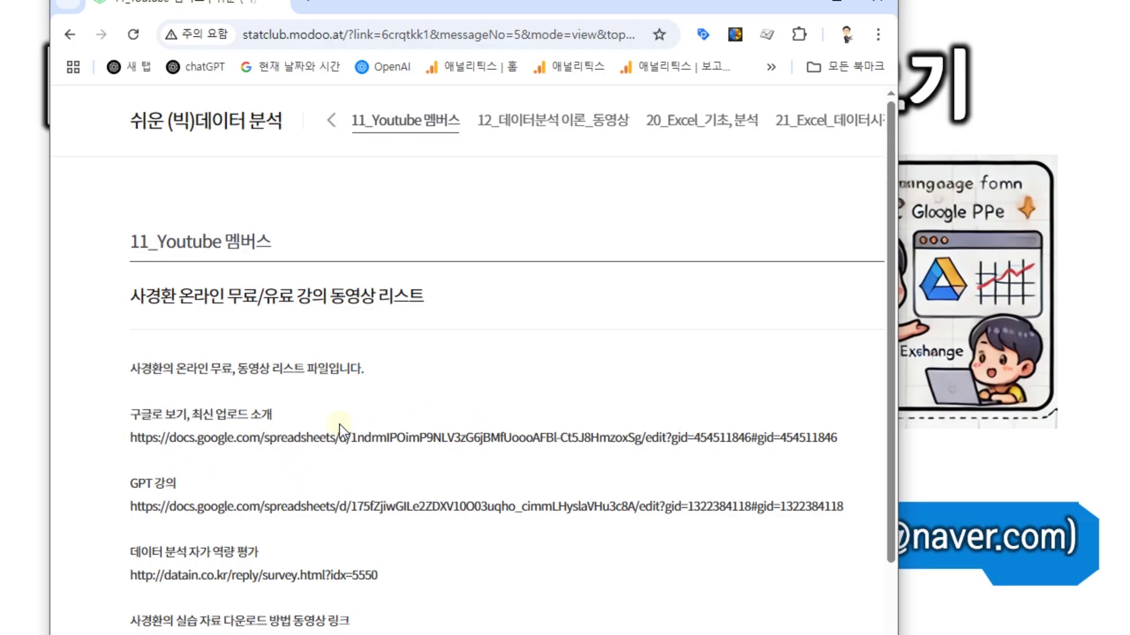
- Open the post's "구글로 보기, 최신 업로드 소개" spreadsheet link and widen the browser window to show more columns
{"action": "left_click", "coordinate": [275, 440]}
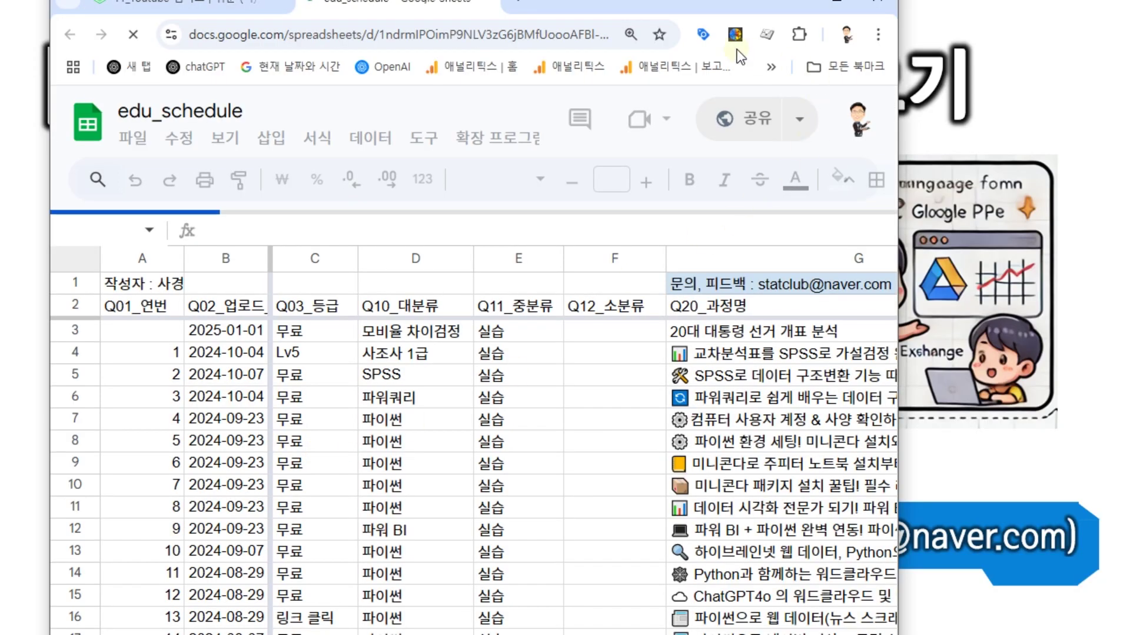
{"action": "left_click_drag", "start_coordinate": [709, 8], "coordinate": [600, 0]}
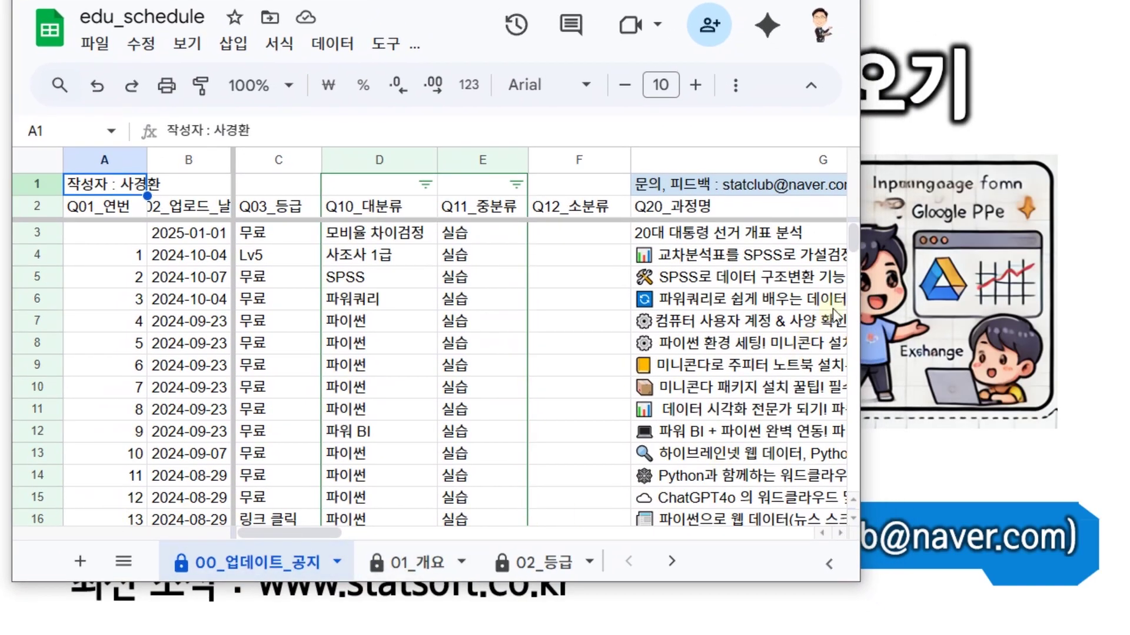
{"action": "left_click_drag", "start_coordinate": [861, 299], "coordinate": [1099, 301]}
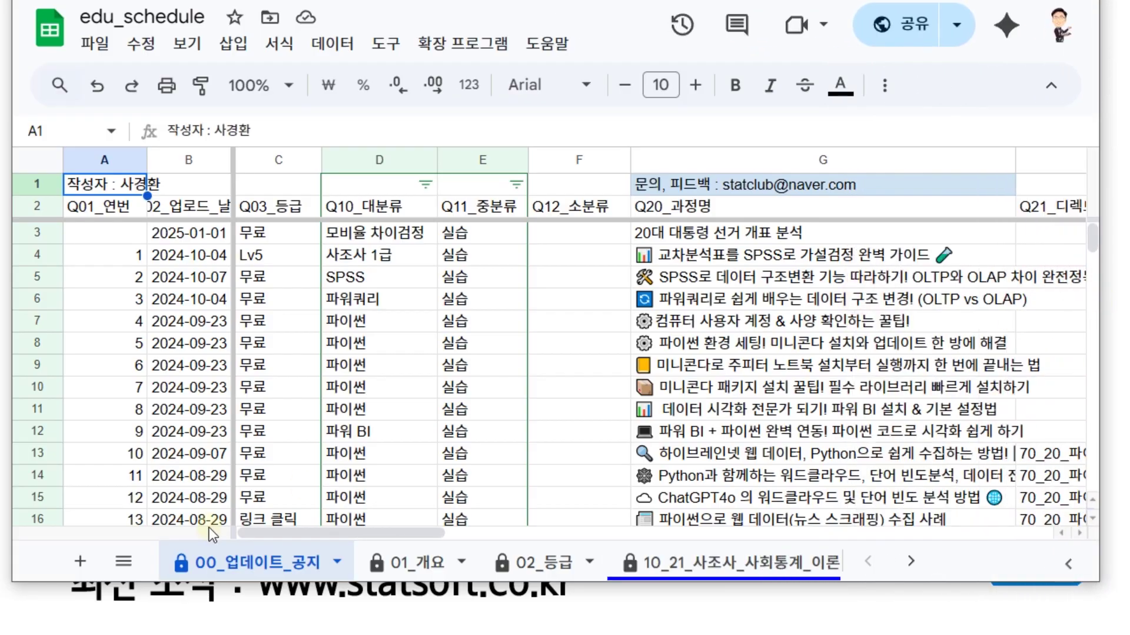
- Browse through the spreadsheet's sheets and open the 50_12_파워쿼리_명령어 sheet
{"action": "left_click", "coordinate": [911, 561]}
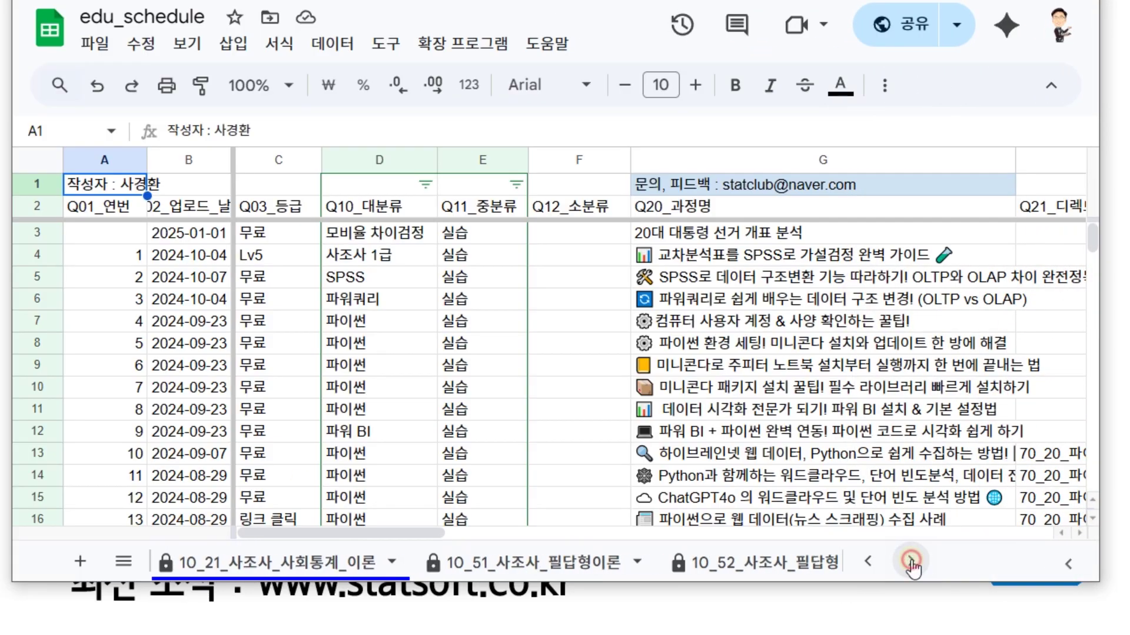
{"action": "left_click", "coordinate": [911, 561]}
{"action": "left_click", "coordinate": [911, 561]}
{"action": "left_click", "coordinate": [911, 562]}
{"action": "left_click", "coordinate": [911, 562]}
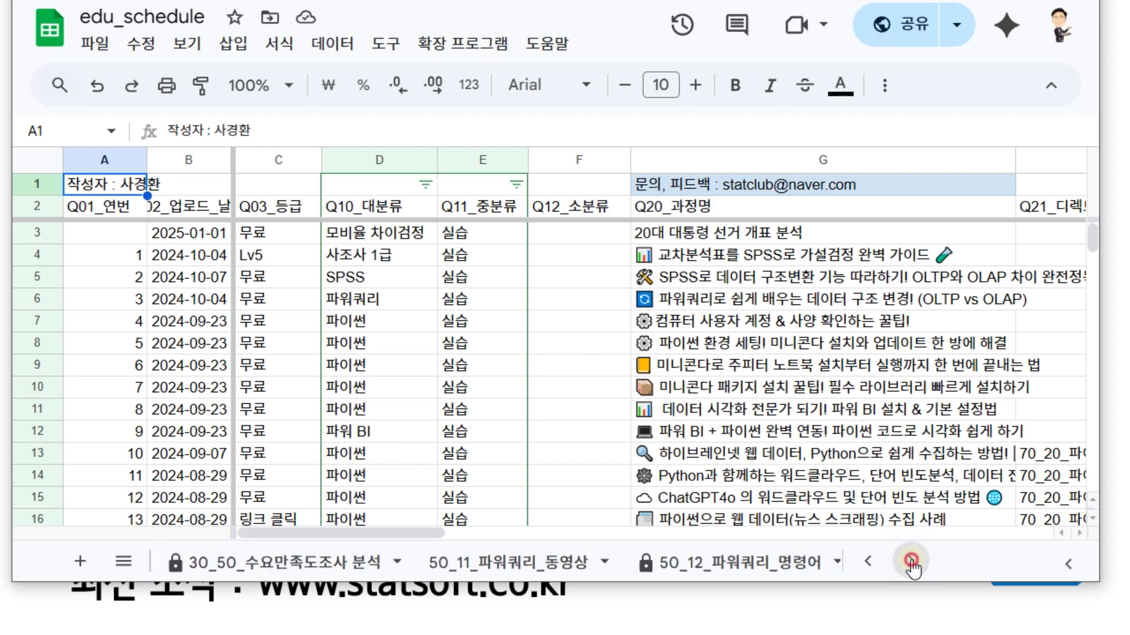
{"action": "left_click", "coordinate": [910, 561]}
{"action": "left_click", "coordinate": [910, 561]}
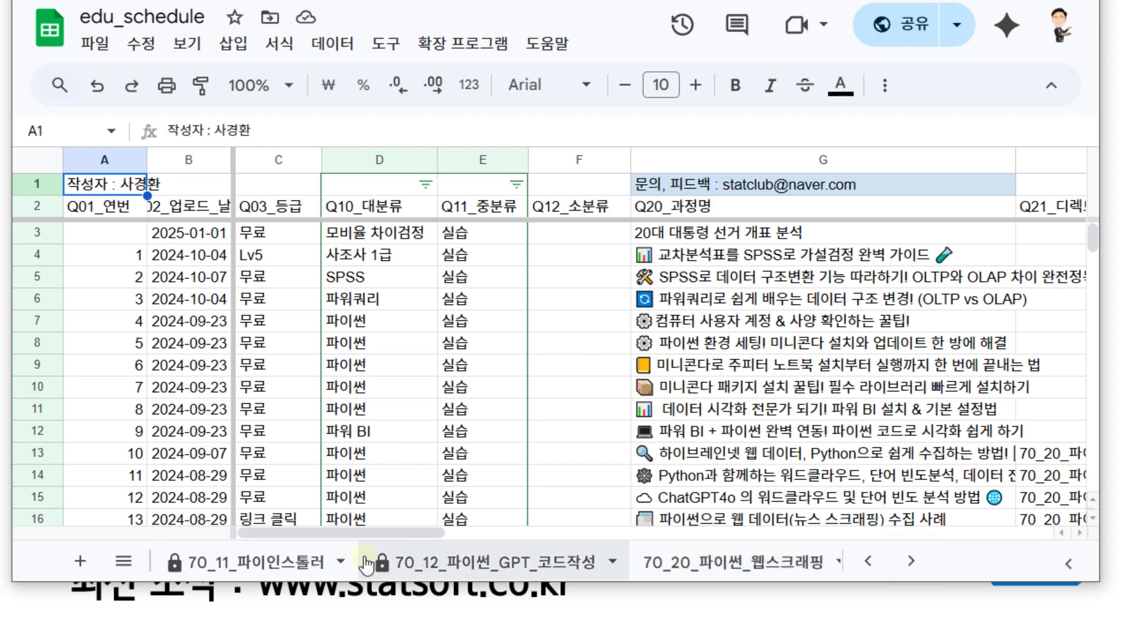
{"action": "left_click", "coordinate": [859, 565]}
{"action": "left_click", "coordinate": [860, 565]}
{"action": "left_click", "coordinate": [862, 566]}
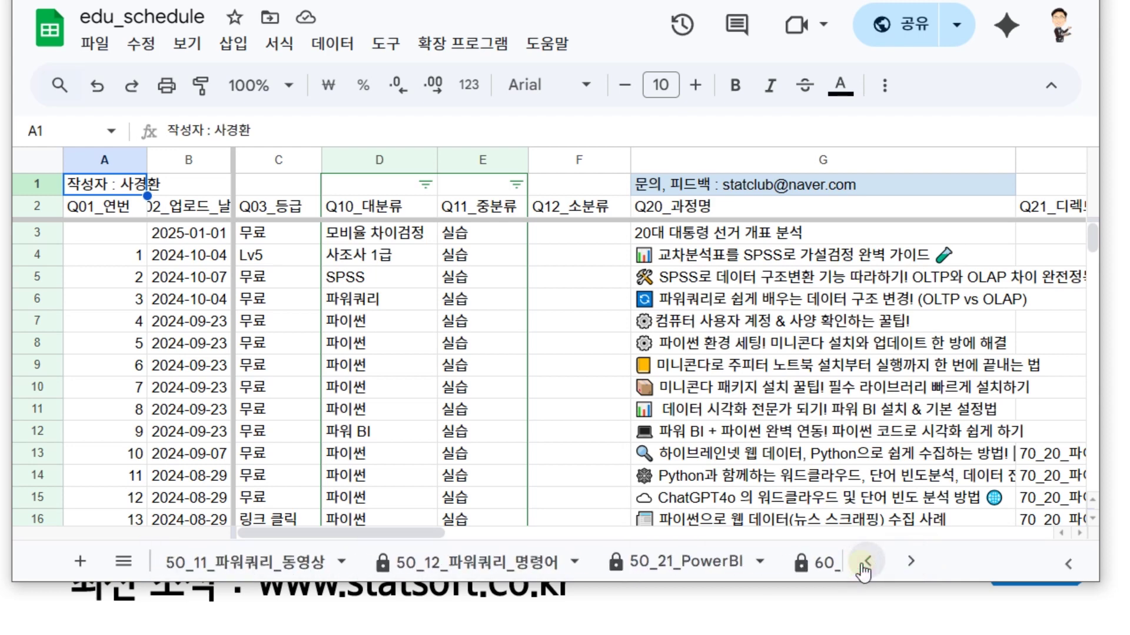
{"action": "left_click", "coordinate": [862, 565]}
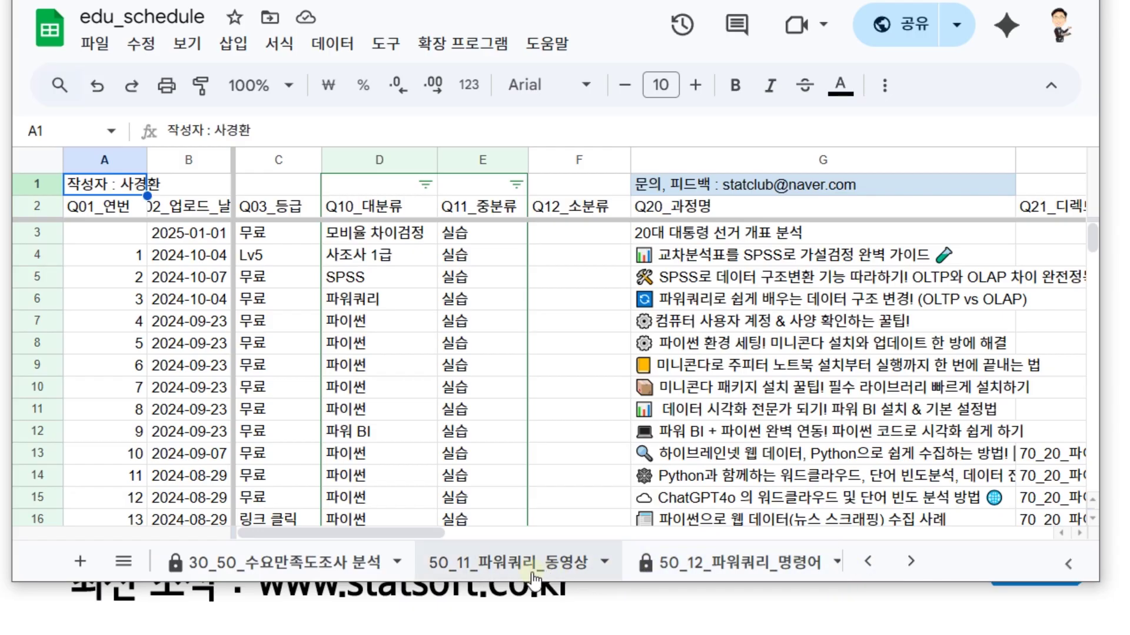
{"action": "left_click", "coordinate": [508, 563]}
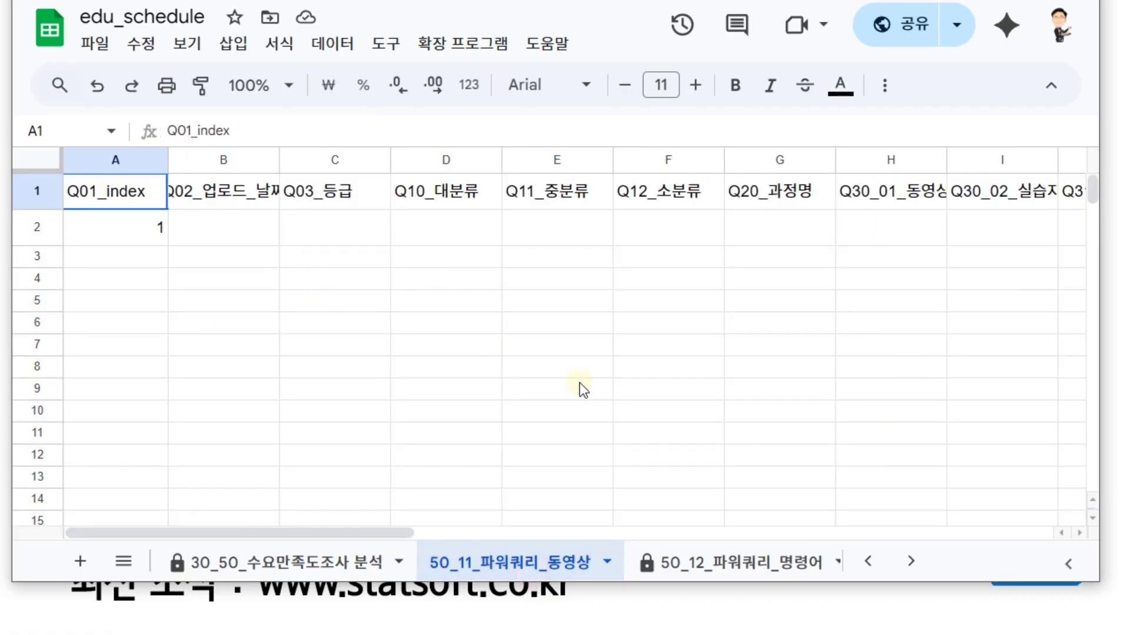
{"action": "left_click", "coordinate": [727, 562]}
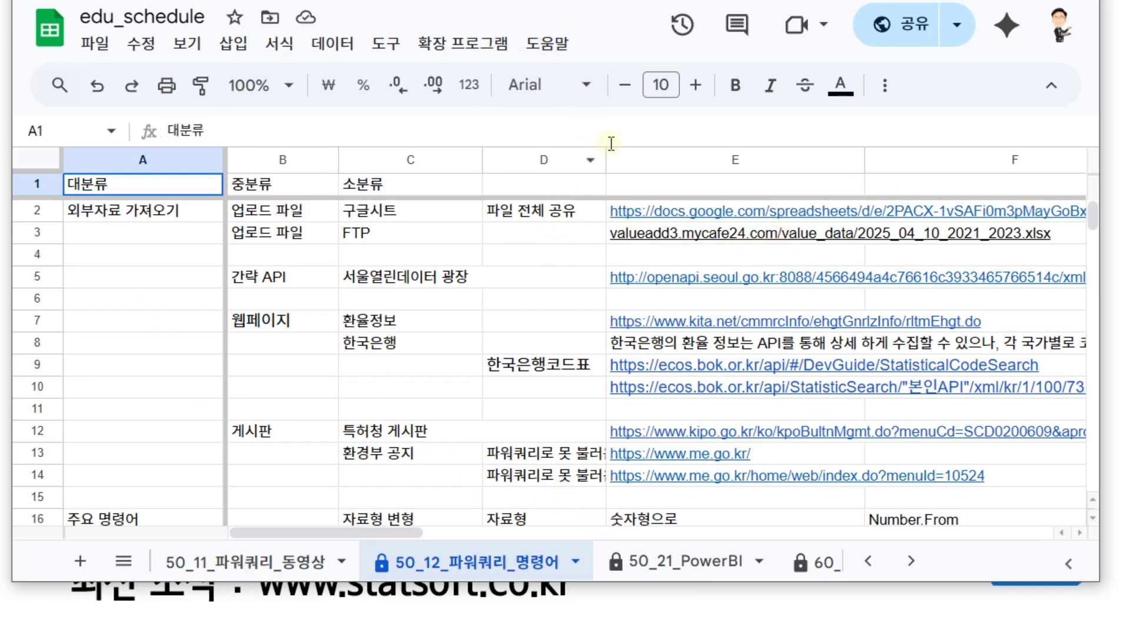
- Examine the external data source links row by row, covering Google Sheets, FTP, the simple API, web pages and bulletin boards
{"action": "left_click", "coordinate": [548, 234]}
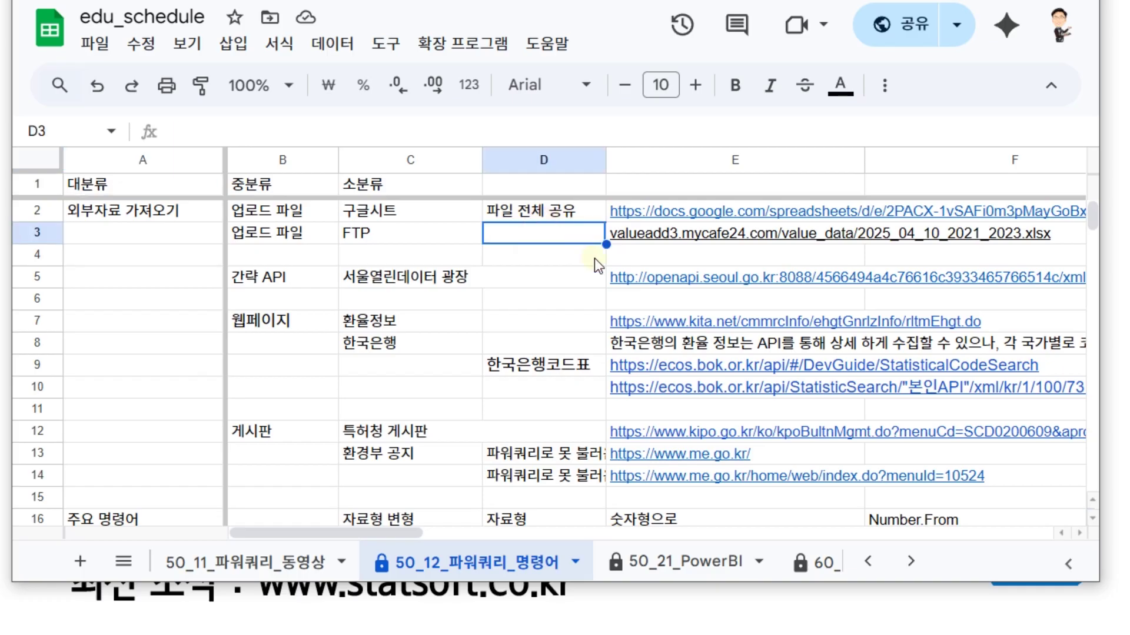
{"action": "key", "text": "Left"}
{"action": "key", "text": "Left"}
{"action": "key", "text": "Left"}
{"action": "key", "text": "Up"}
{"action": "key", "text": "Right"}
{"action": "key", "text": "Right"}
{"action": "key", "text": "Right"}
{"action": "key", "text": "Right"}
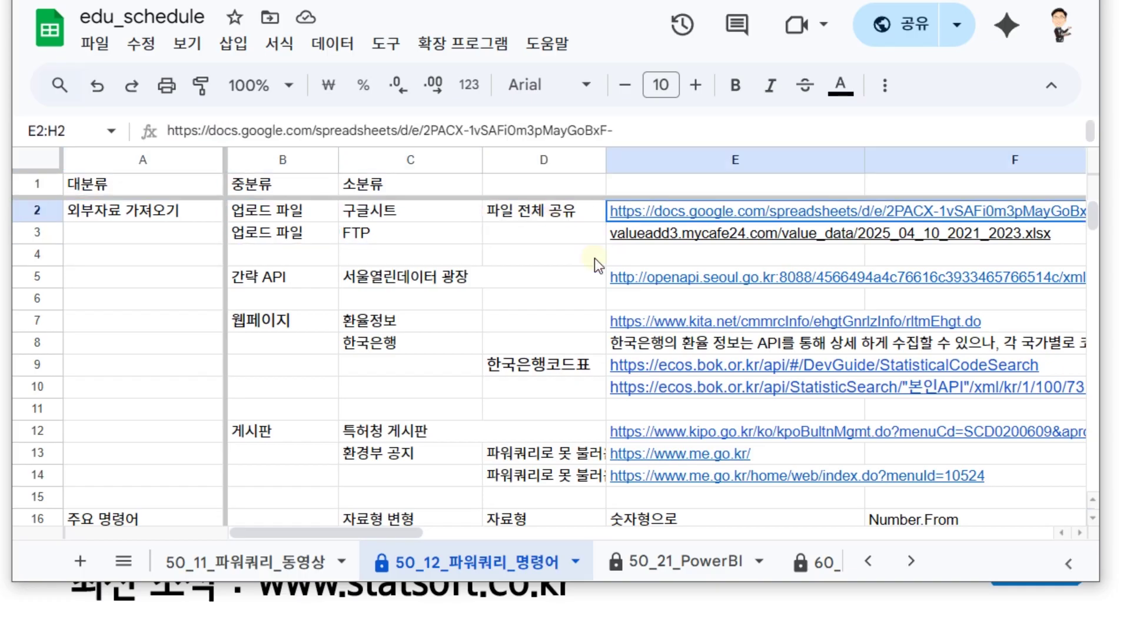
{"action": "key", "text": "Down"}
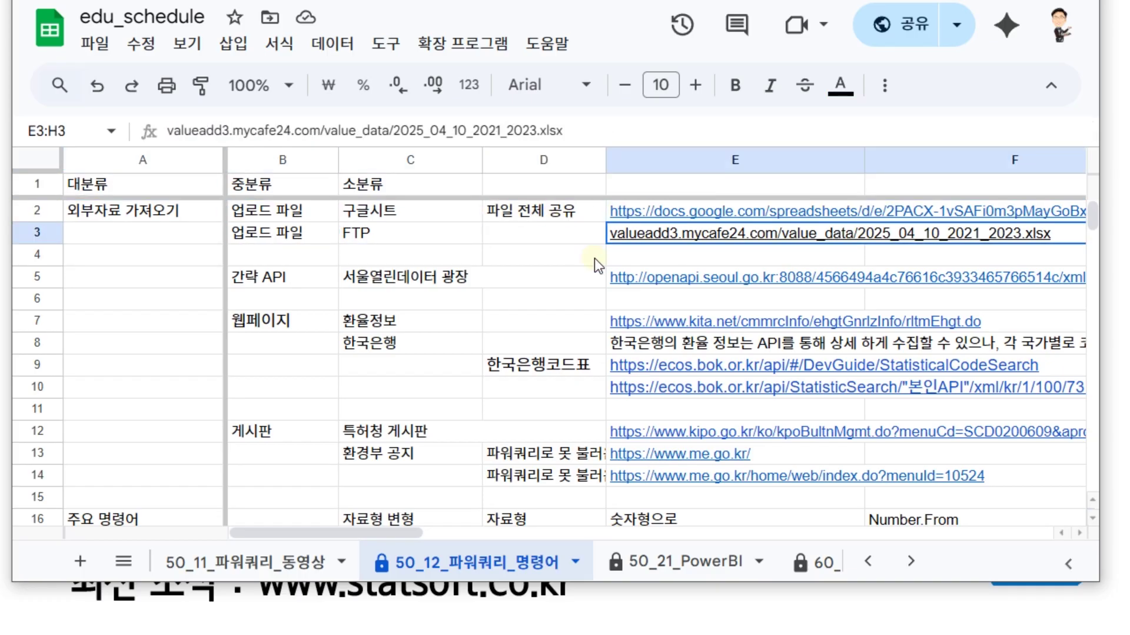
{"action": "key", "text": "Down"}
{"action": "key", "text": "Down"}
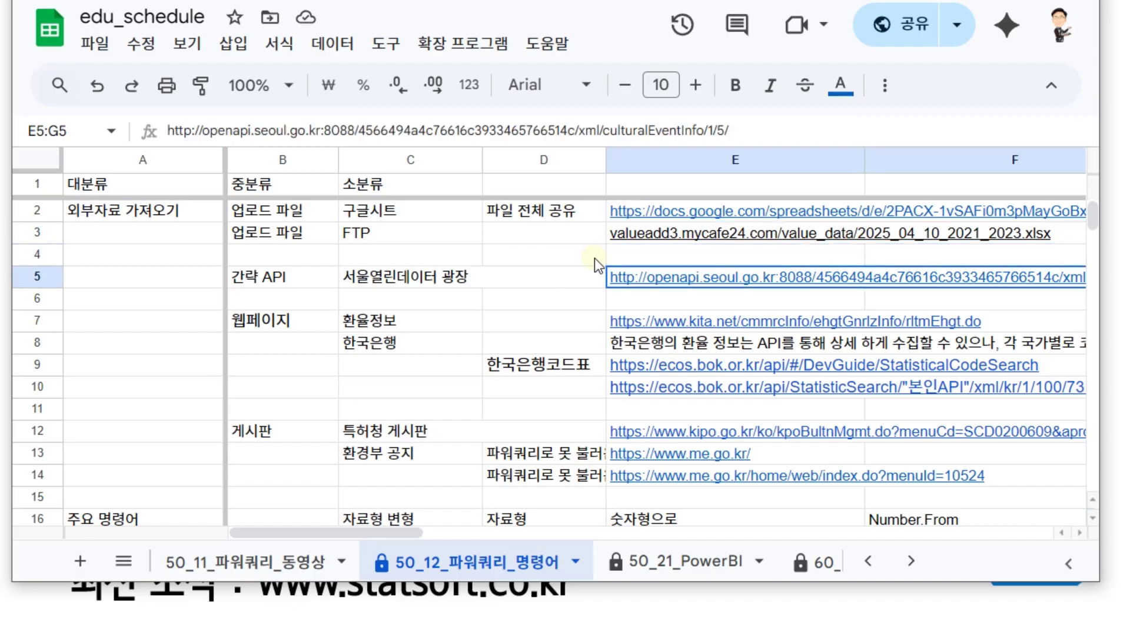
{"action": "key", "text": "Down"}
{"action": "key", "text": "Down"}
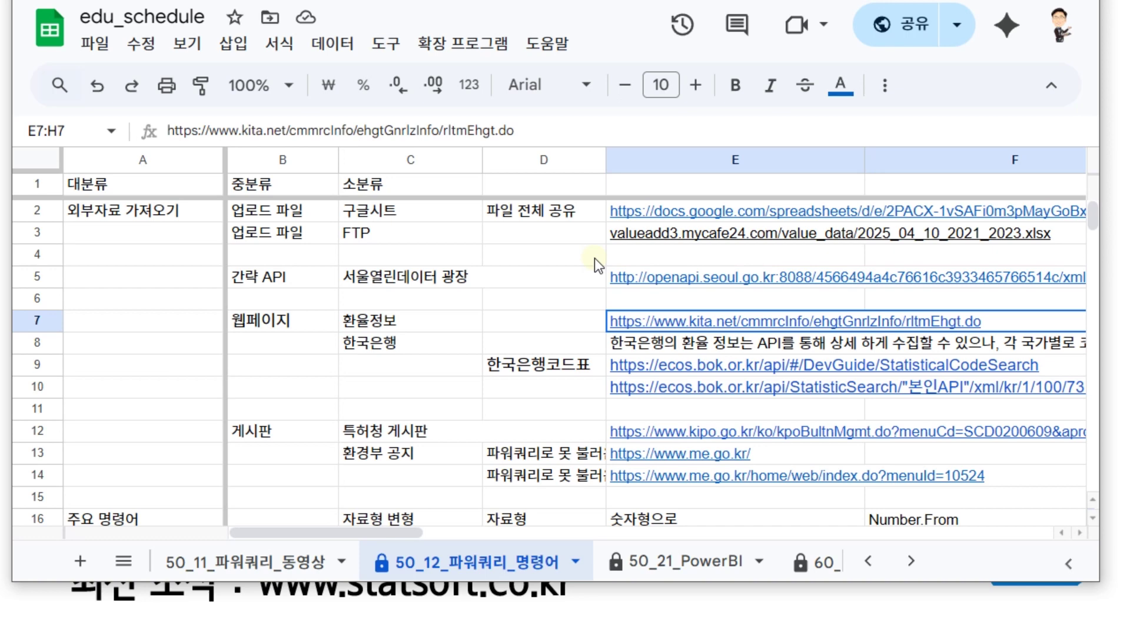
{"action": "key", "text": "Down"}
{"action": "key", "text": "Down"}
{"action": "key", "text": "Down"}
{"action": "key", "text": "Down"}
{"action": "key", "text": "Down"}
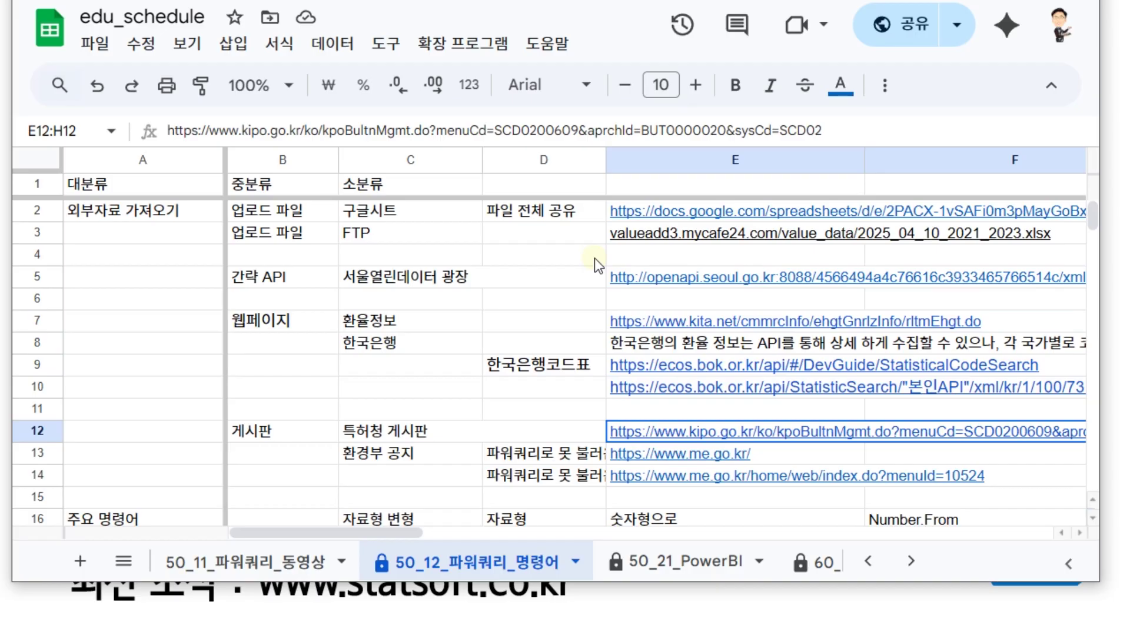
{"action": "key", "text": "Down"}
{"action": "key", "text": "Down"}
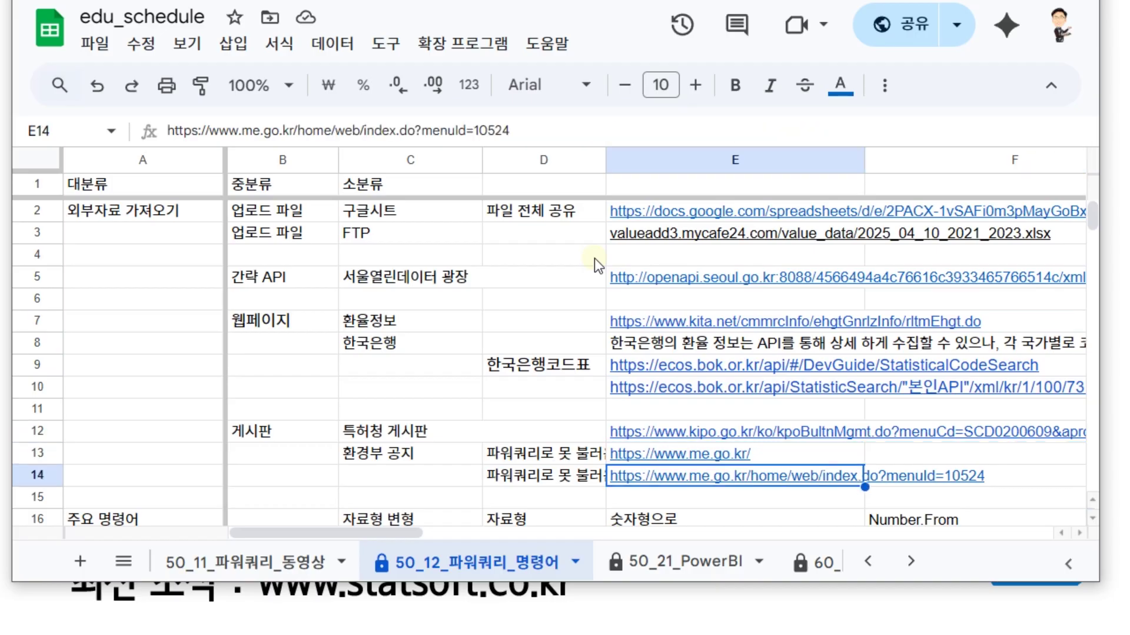
- Look over the 주요 명령어 section with the data type and current time functions, and return to the sheet's first rows
{"action": "key", "text": "Down"}
{"action": "key", "text": "Down"}
{"action": "key", "text": "Down"}
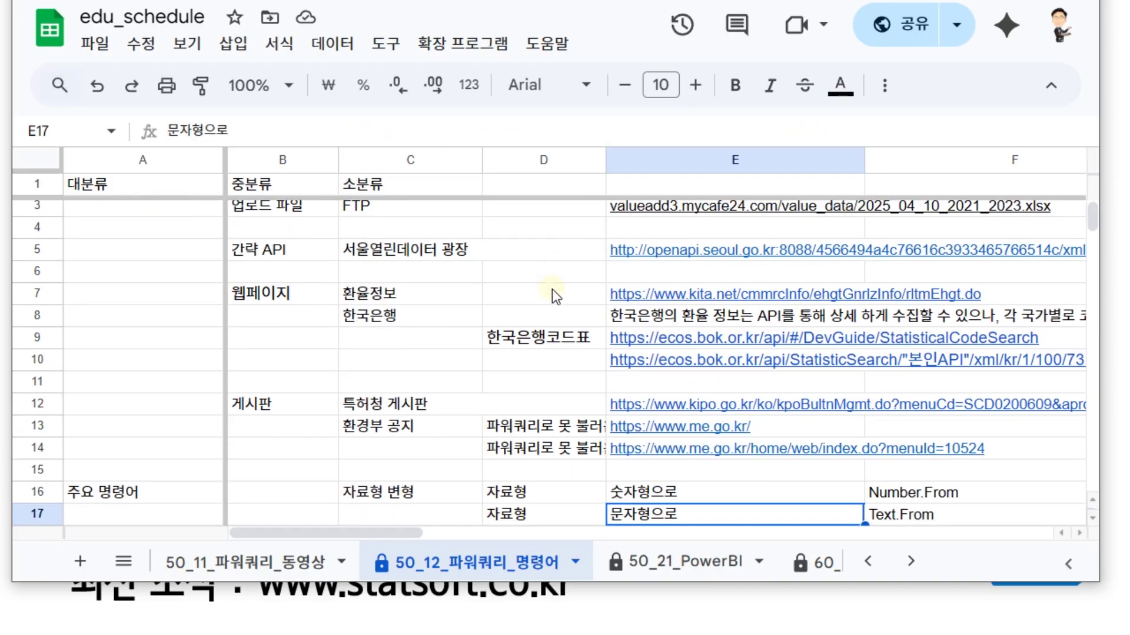
{"action": "scroll", "coordinate": [422, 370], "scroll_direction": "down", "scroll_amount": 5}
{"action": "scroll", "coordinate": [810, 379], "scroll_direction": "down", "scroll_amount": 10}
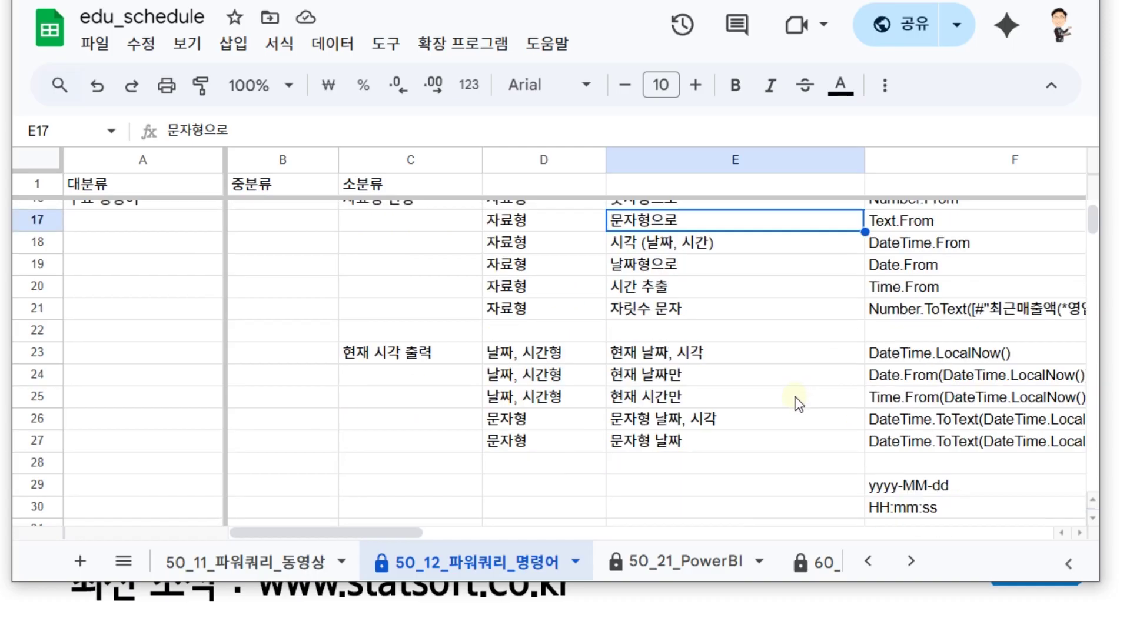
{"action": "scroll", "coordinate": [789, 415], "scroll_direction": "up", "scroll_amount": 15}
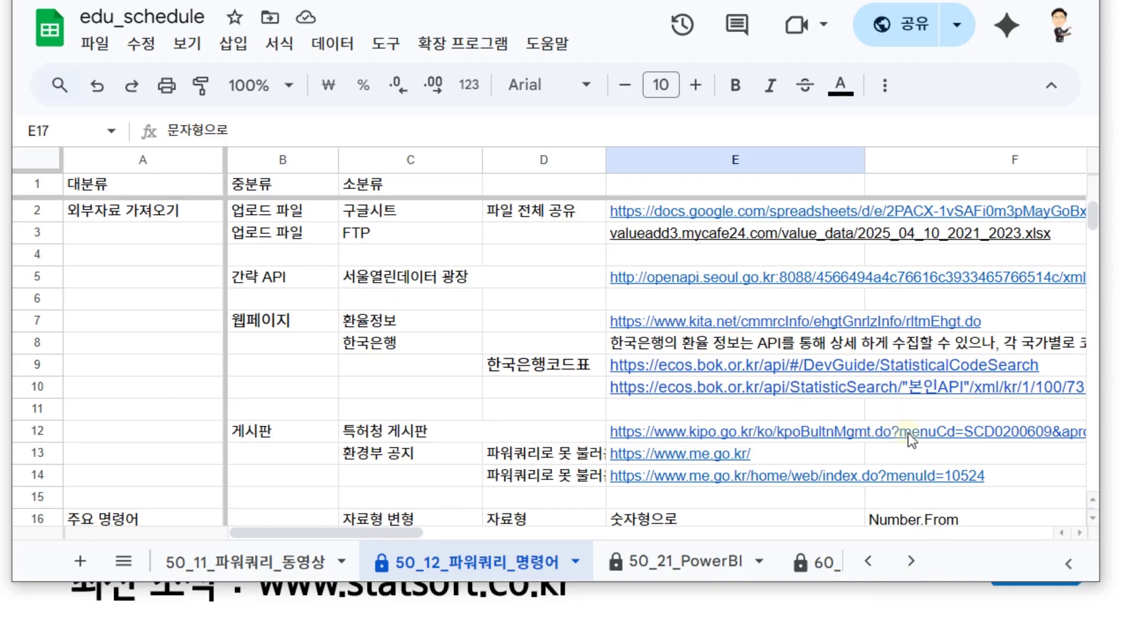
- Check the account and Microsoft 365 product information in Excel and return to the blank worksheet
{"action": "mouse_move", "coordinate": [908, 433]}
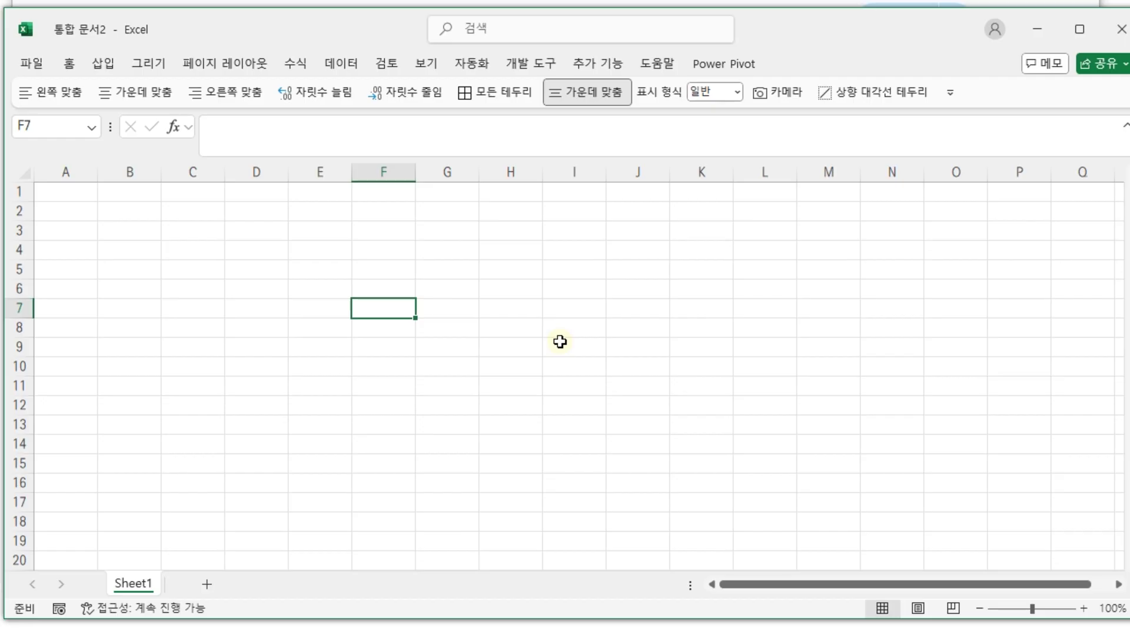
{"action": "left_click", "coordinate": [41, 65]}
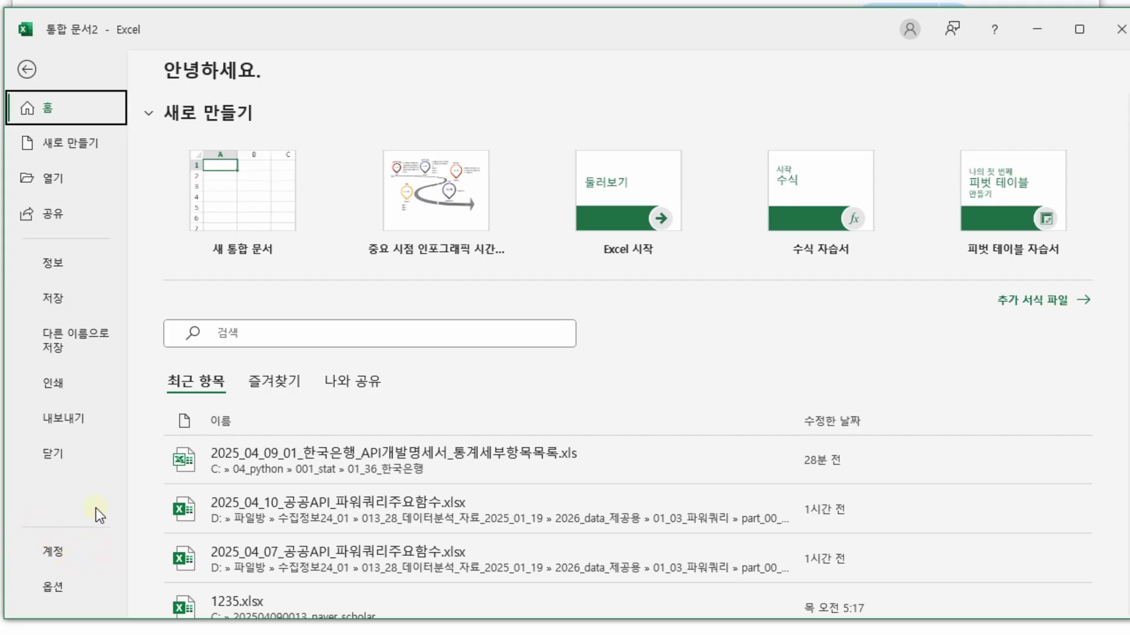
{"action": "left_click", "coordinate": [50, 551]}
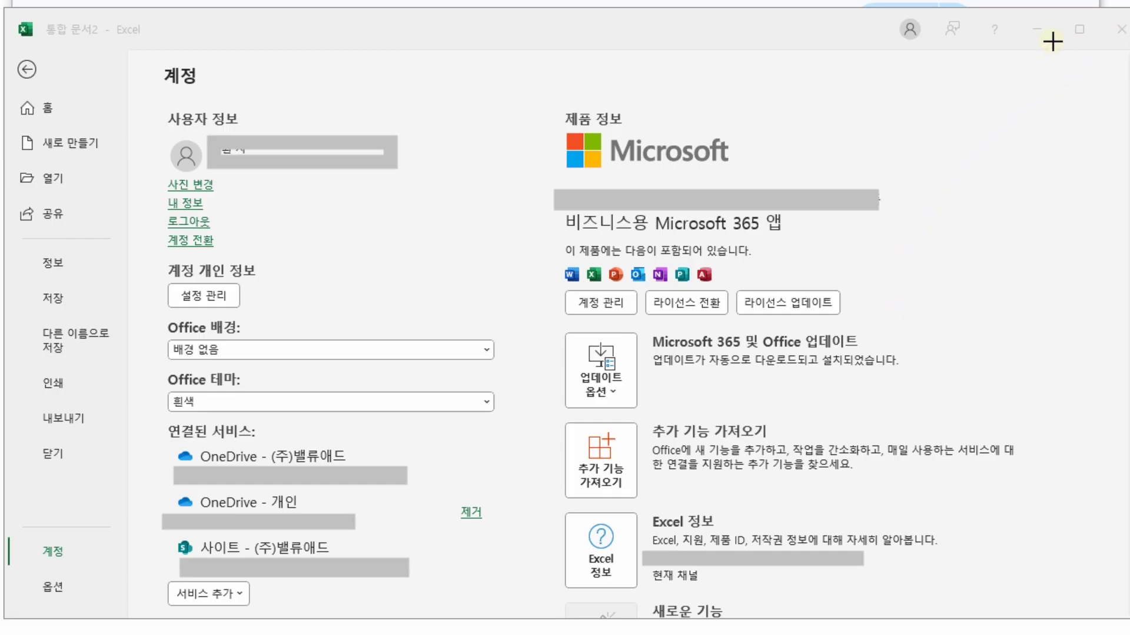
{"action": "key", "text": "Escape"}
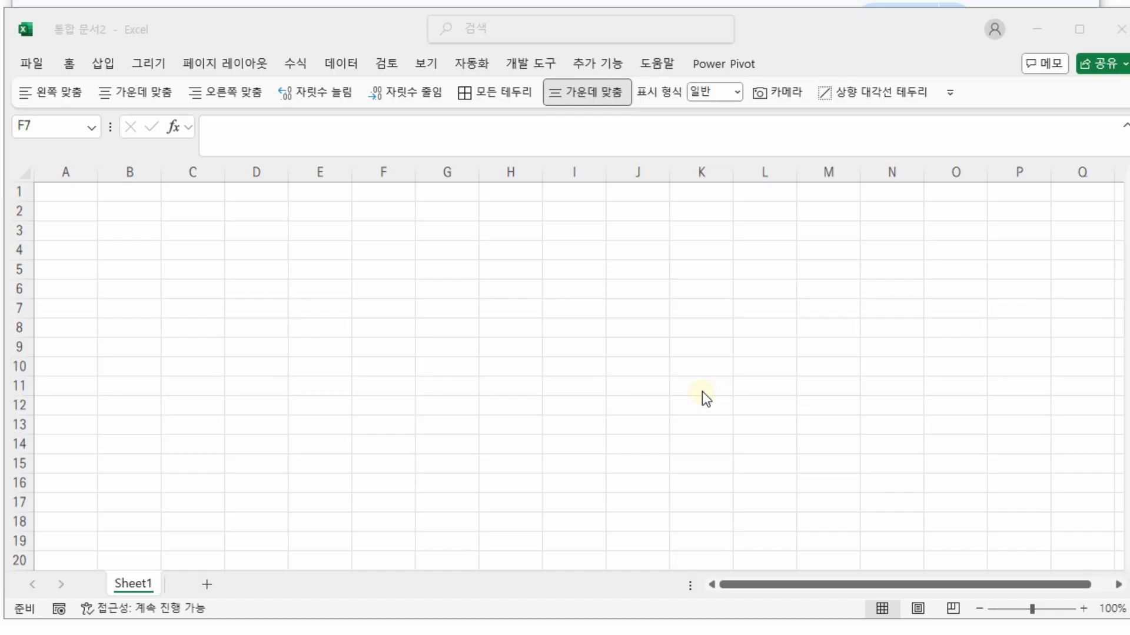
- Copy the shared Google Sheets link in E2 of the 50_12_파워쿼리_명령어 sheet and switch back to the blank Excel workbook
{"action": "left_click", "coordinate": [597, 3]}
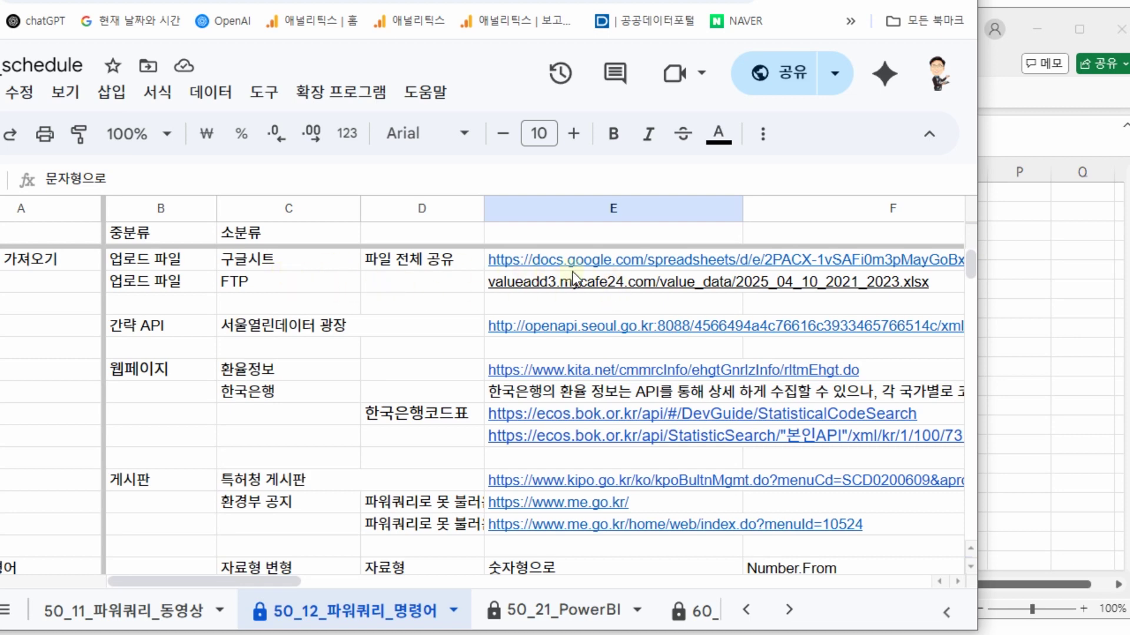
{"action": "left_click", "coordinate": [420, 282]}
{"action": "key", "text": "Right"}
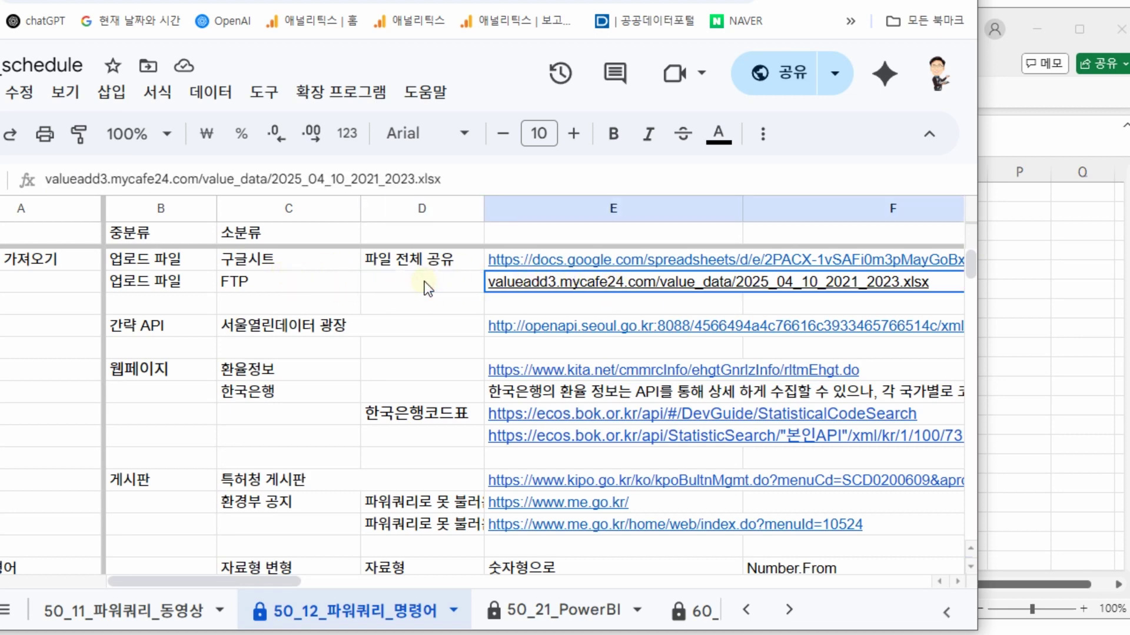
{"action": "key", "text": "Up"}
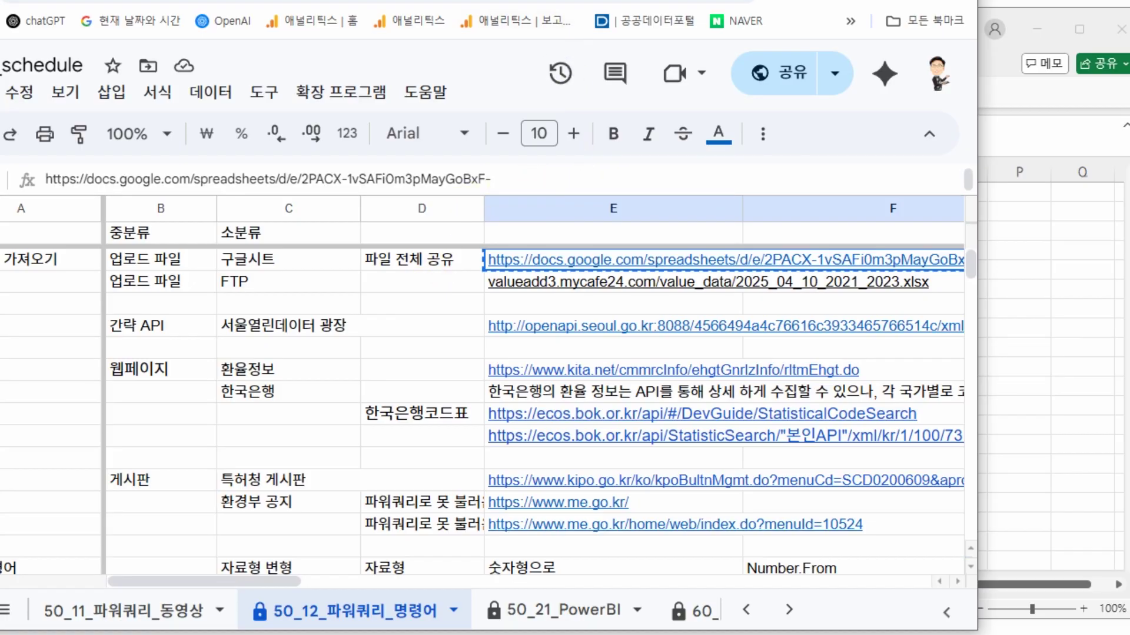
{"action": "key", "text": "super+Down"}
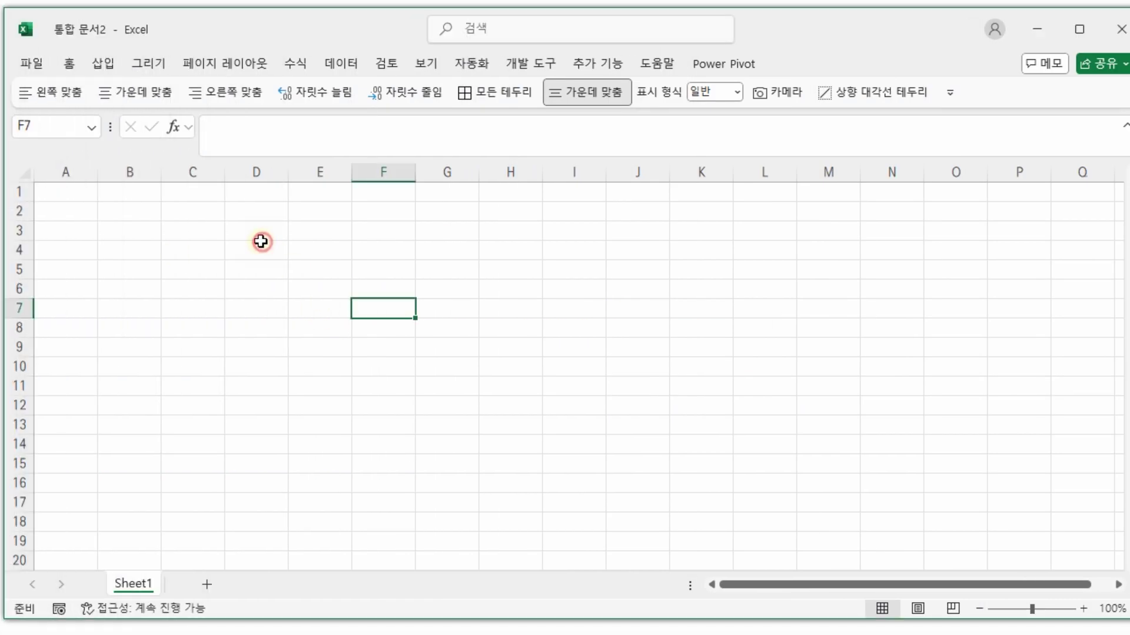
- Start a web data import from cell A1 with the basic option and paste the copied Google Sheets link as its URL
{"action": "left_click", "coordinate": [88, 195]}
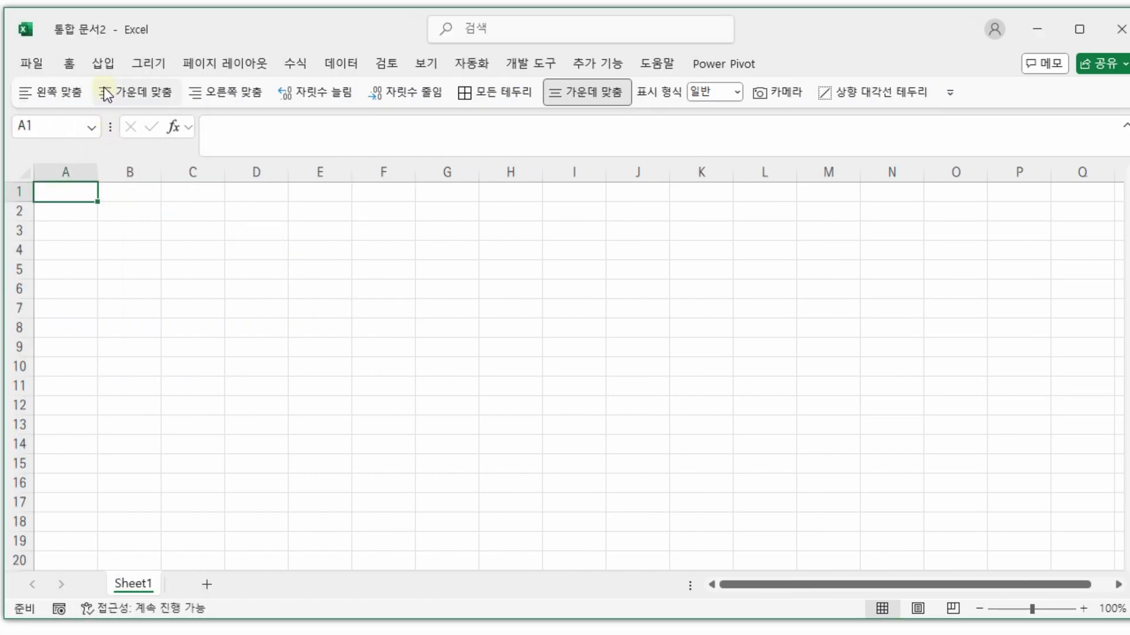
{"action": "left_click", "coordinate": [354, 61]}
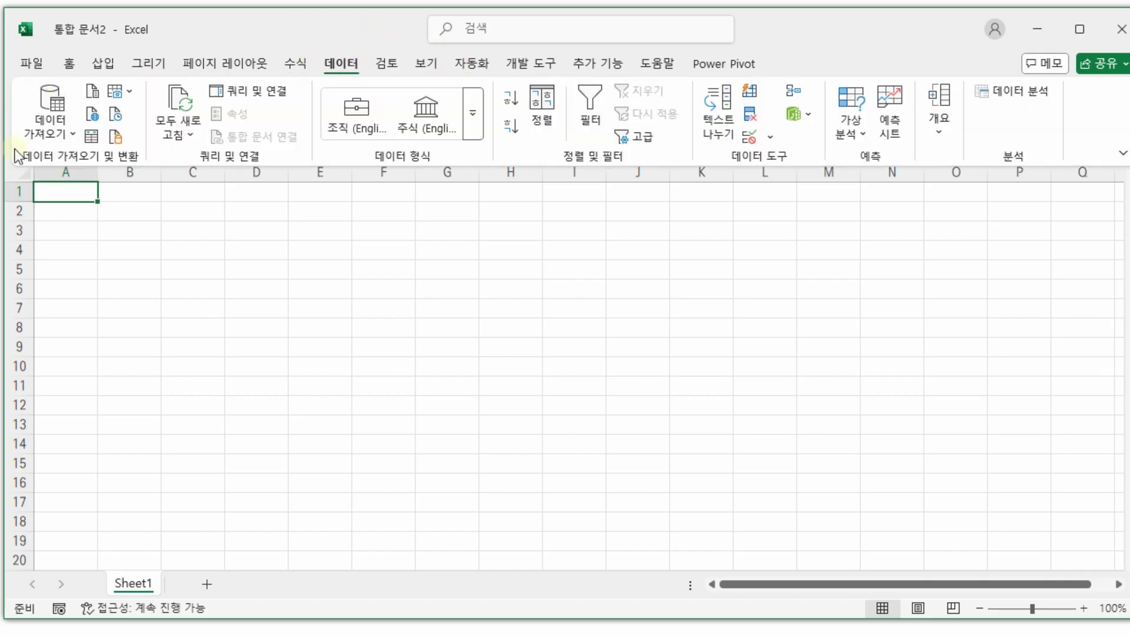
{"action": "left_click", "coordinate": [73, 132]}
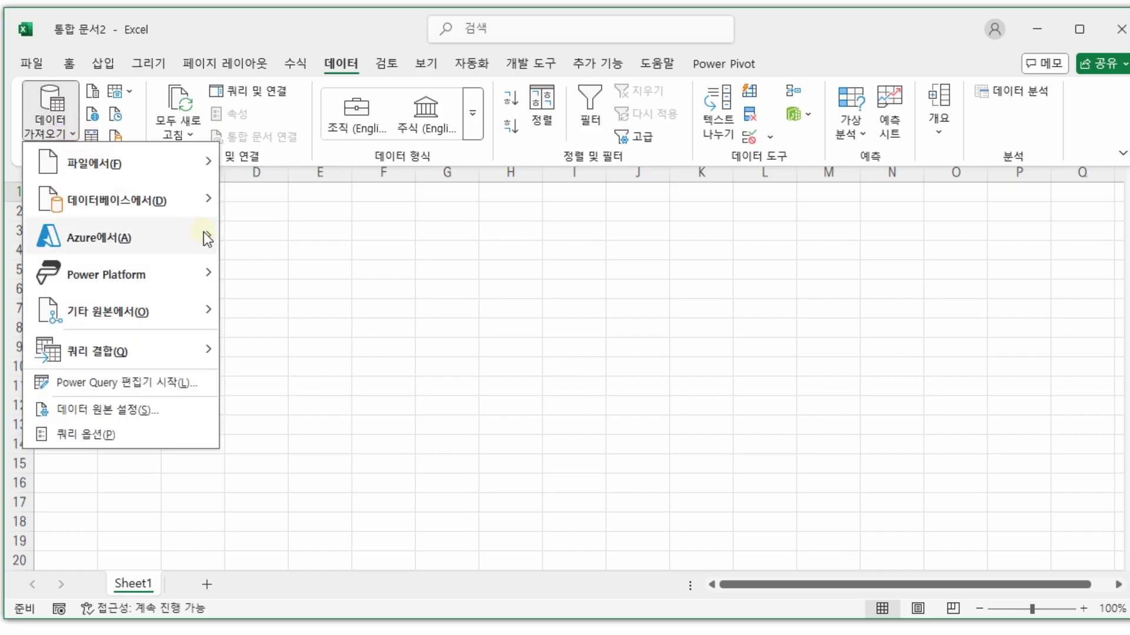
{"action": "mouse_move", "coordinate": [206, 234]}
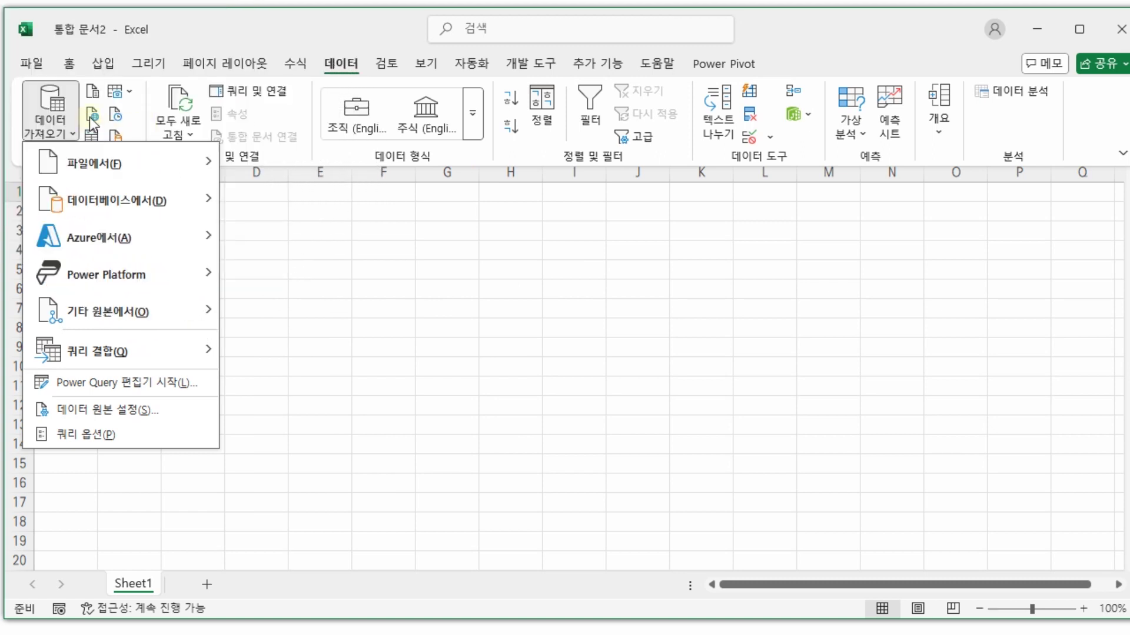
{"action": "left_click", "coordinate": [294, 311]}
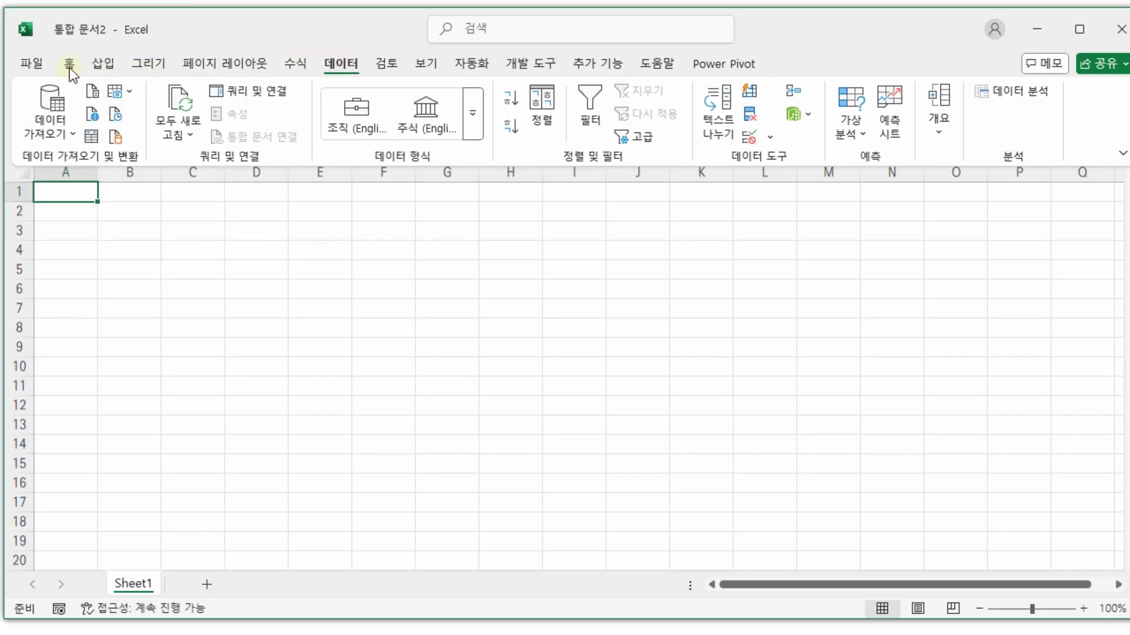
{"action": "left_click", "coordinate": [75, 133]}
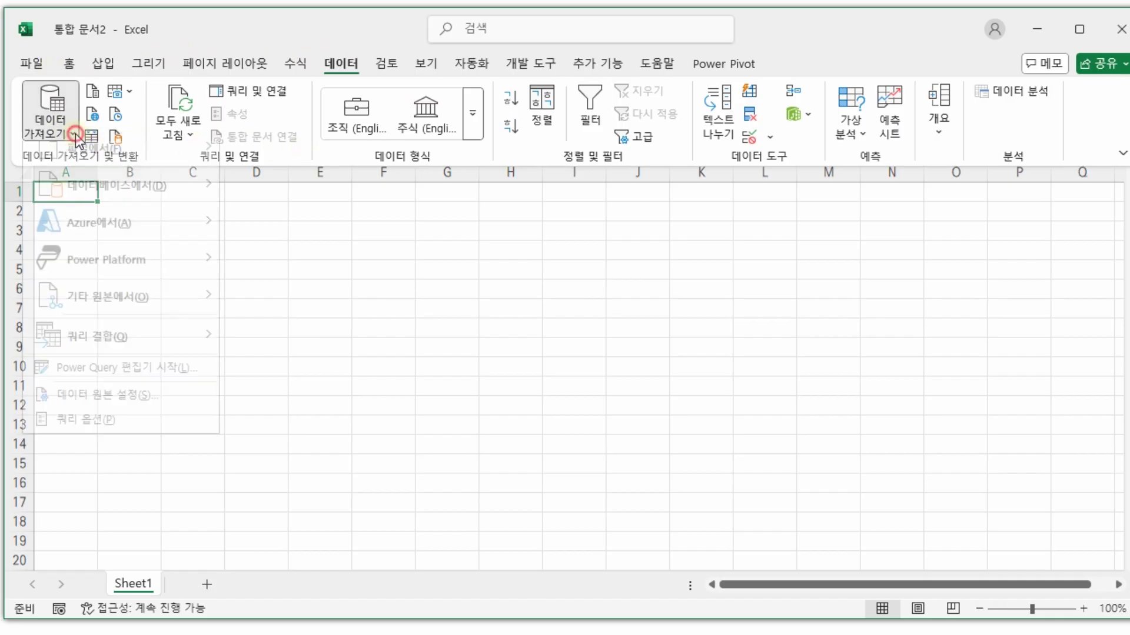
{"action": "mouse_move", "coordinate": [124, 314]}
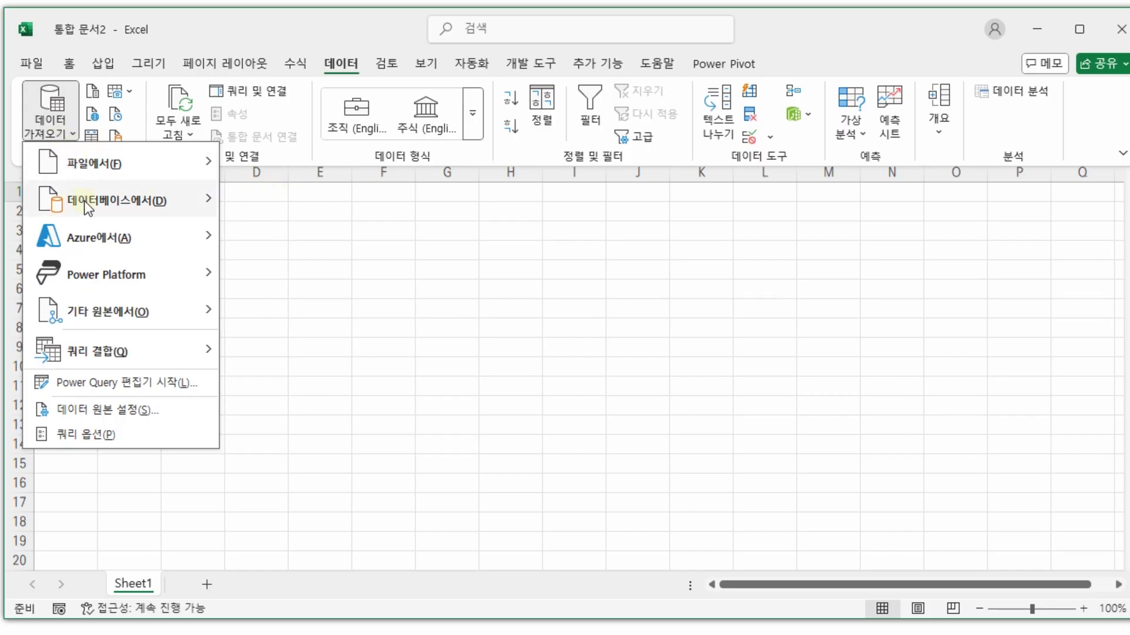
{"action": "left_click", "coordinate": [262, 348]}
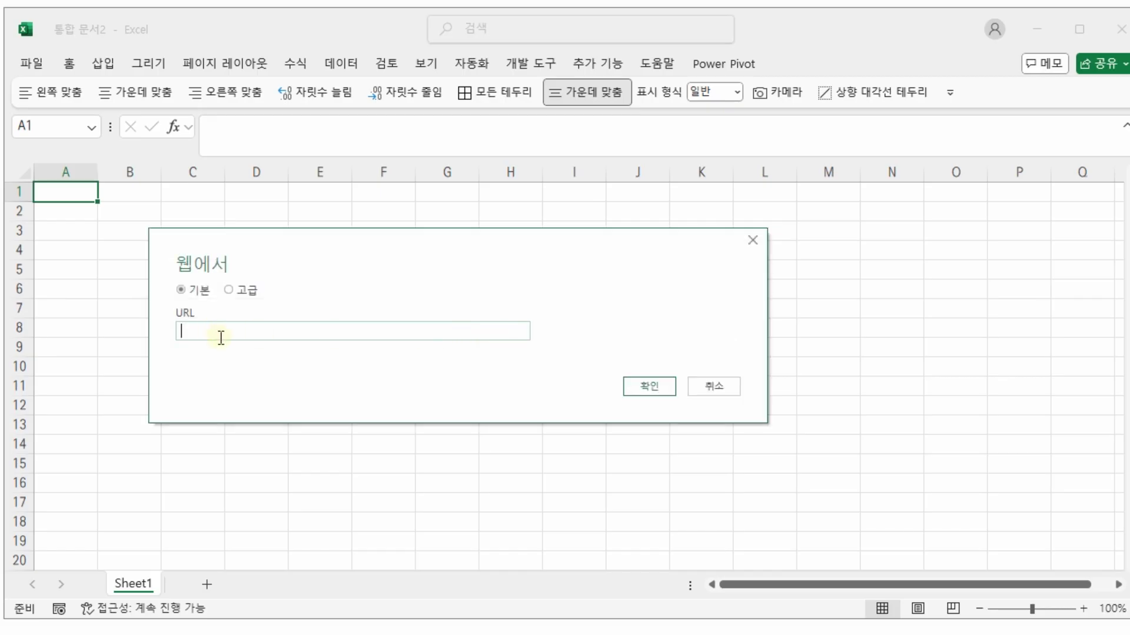
{"action": "key", "text": "ctrl+v"}
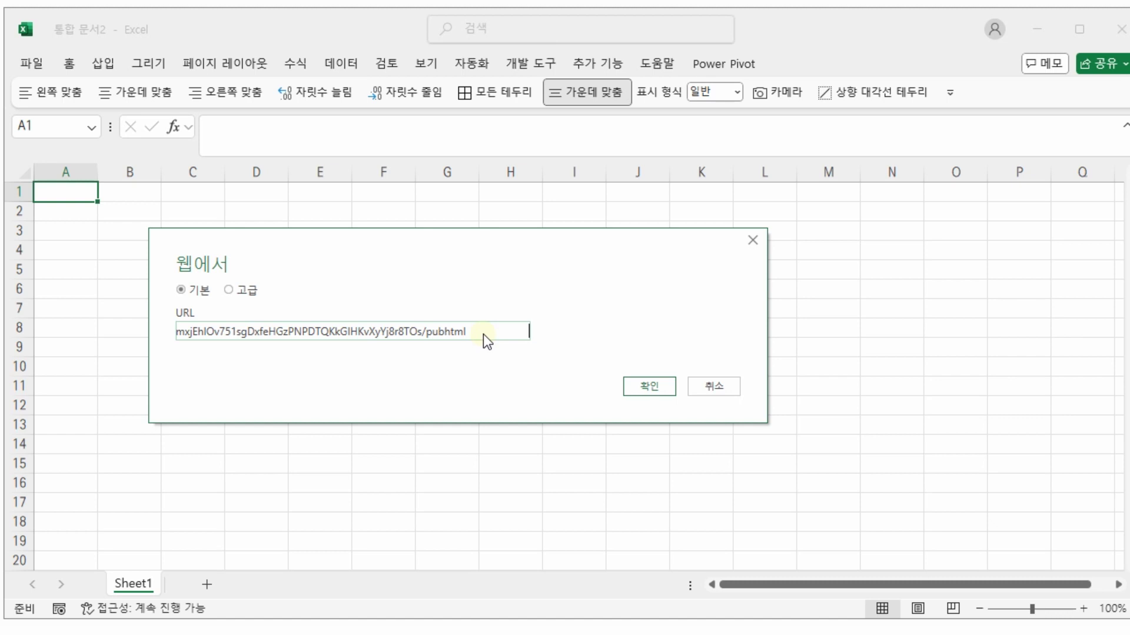
- Connect to the pasted link and preview 테이블 1 in the navigator's web view
{"action": "left_click", "coordinate": [654, 393]}
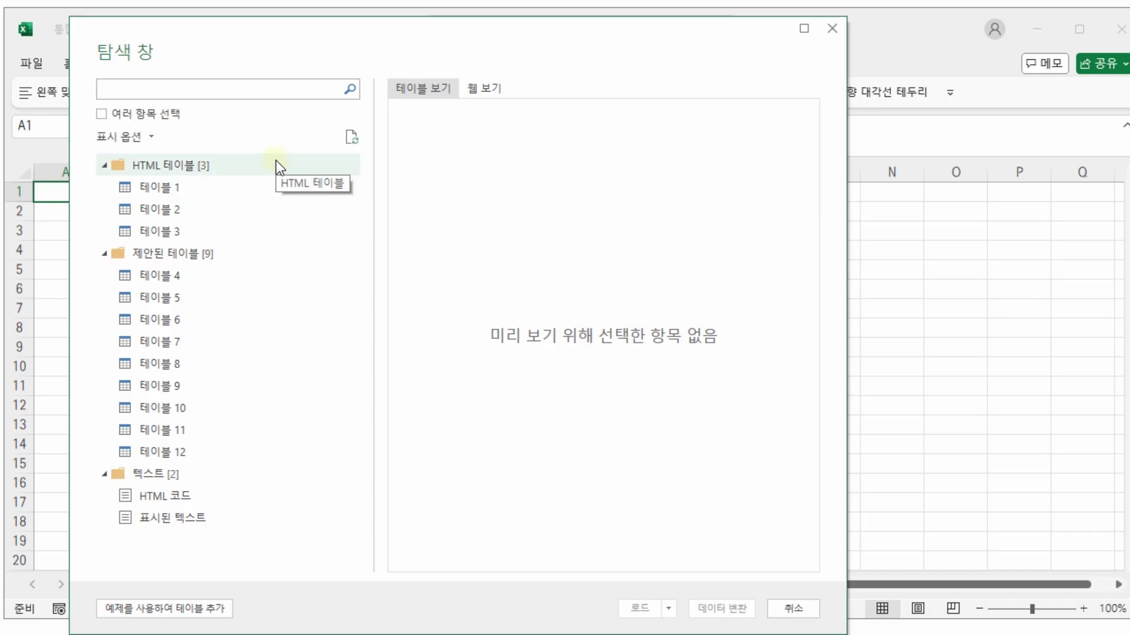
{"action": "left_click", "coordinate": [181, 190]}
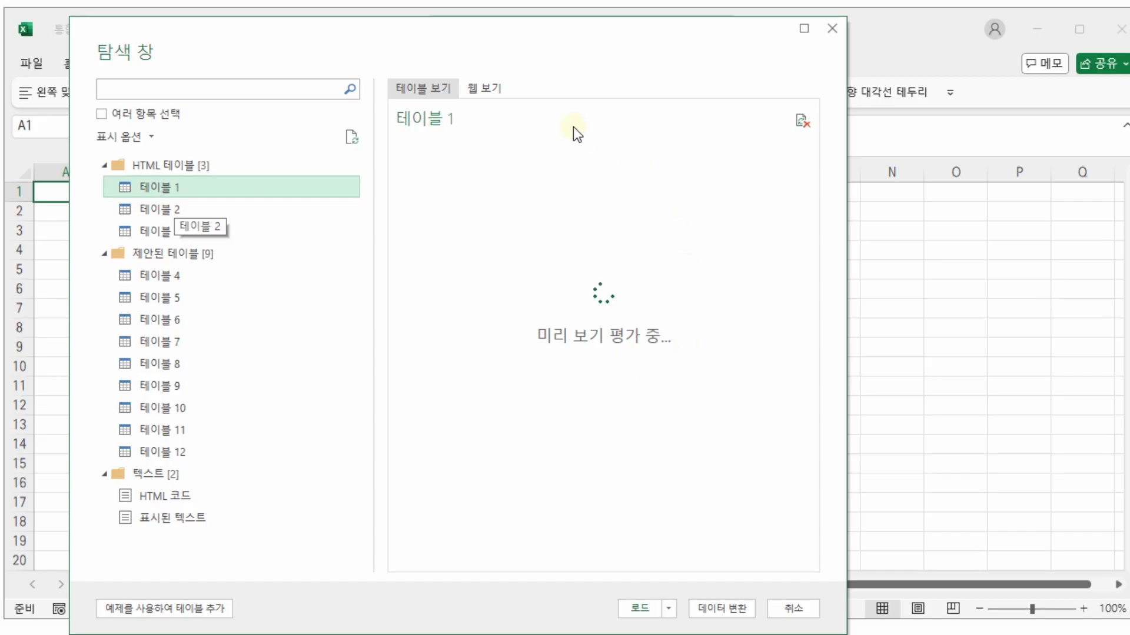
{"action": "left_click", "coordinate": [493, 93]}
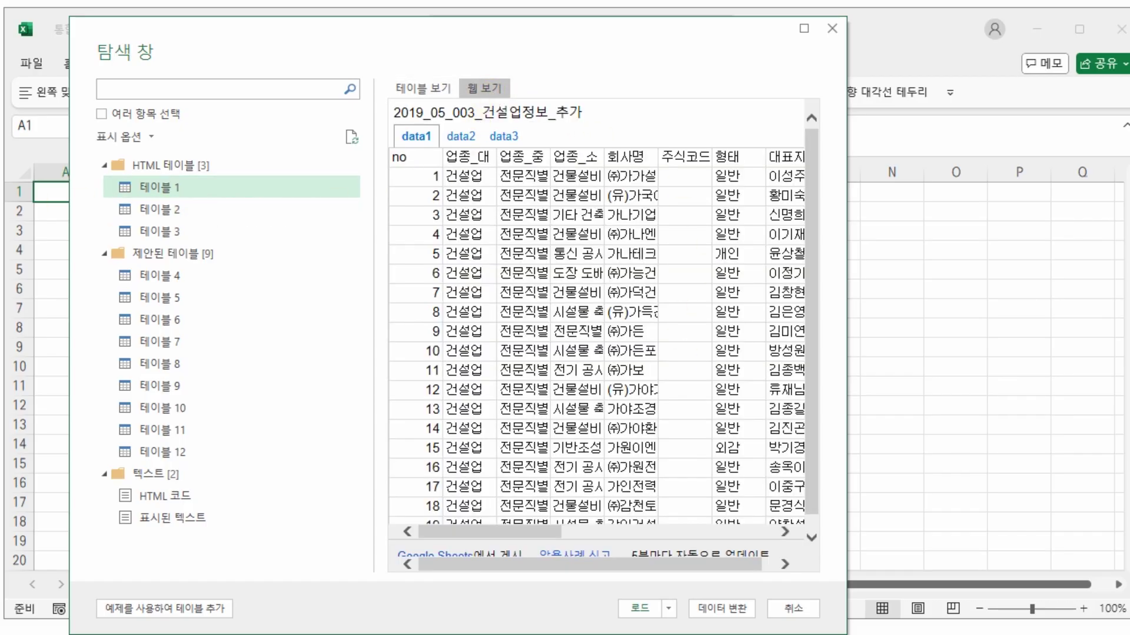
- Switch to the edu_schedule spreadsheet, select the full published link in E2 and open it in the browser
{"action": "left_click_drag", "start_coordinate": [0, 27], "coordinate": [569, 27]}
{"action": "left_click", "coordinate": [588, 333]}
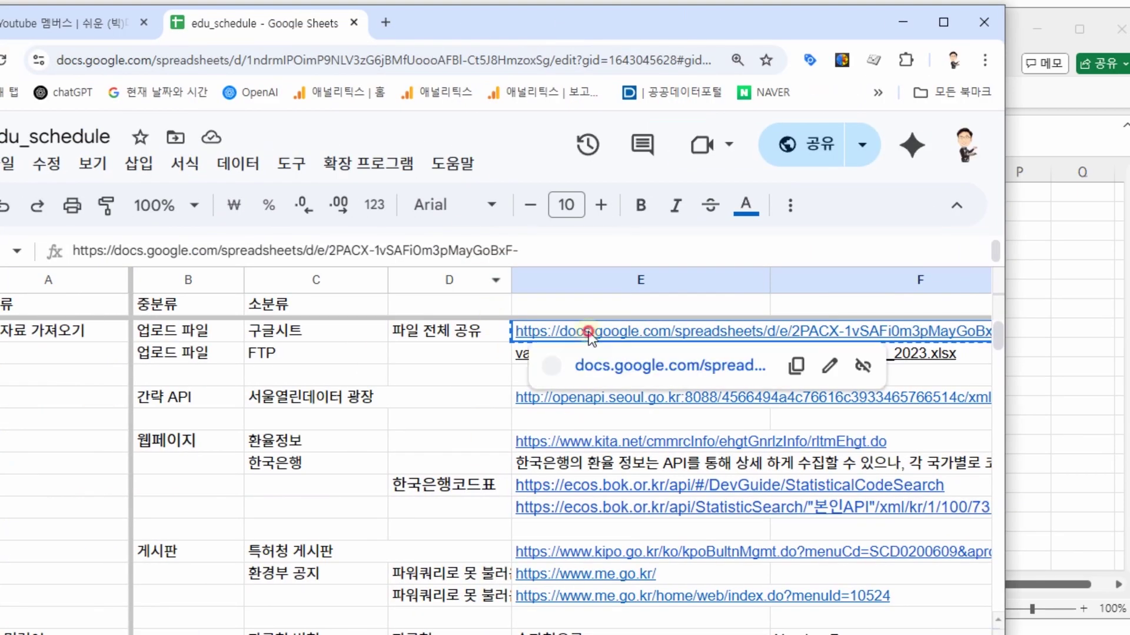
{"action": "double_click", "coordinate": [589, 332]}
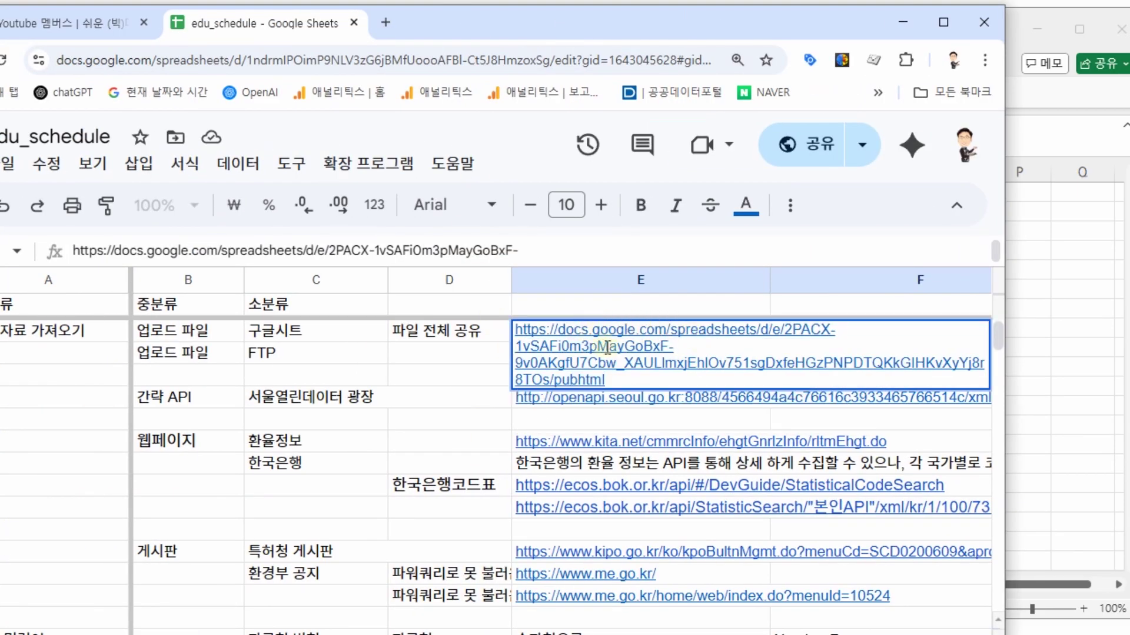
{"action": "left_click_drag", "start_coordinate": [621, 382], "coordinate": [416, 318]}
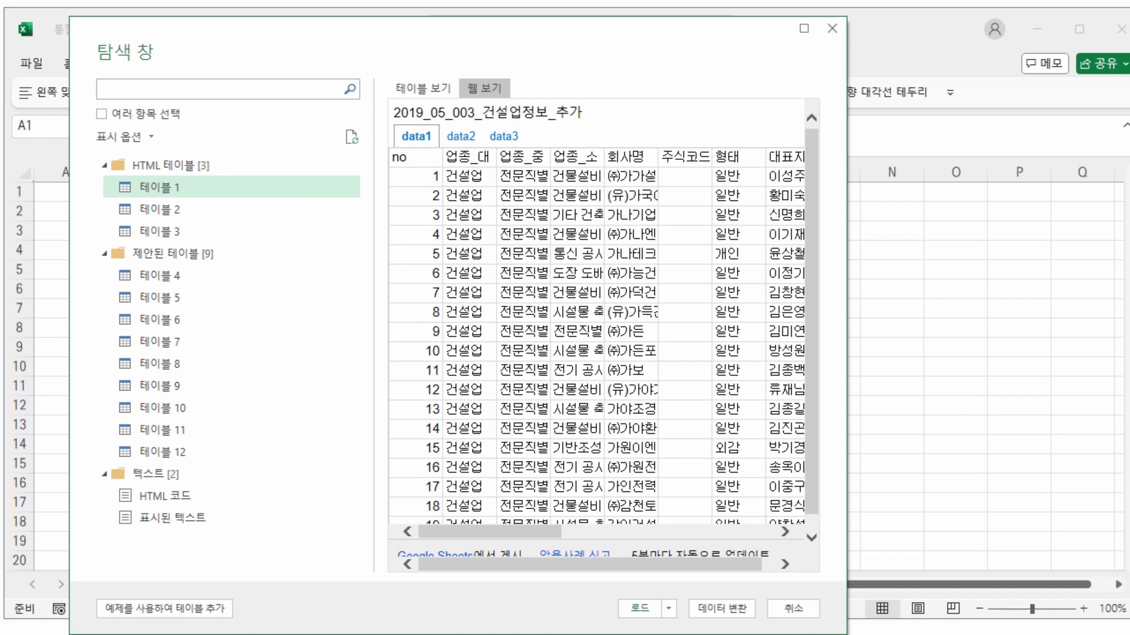
{"action": "left_click_drag", "start_coordinate": [1, 2], "coordinate": [565, 1]}
{"action": "key", "text": "Return"}
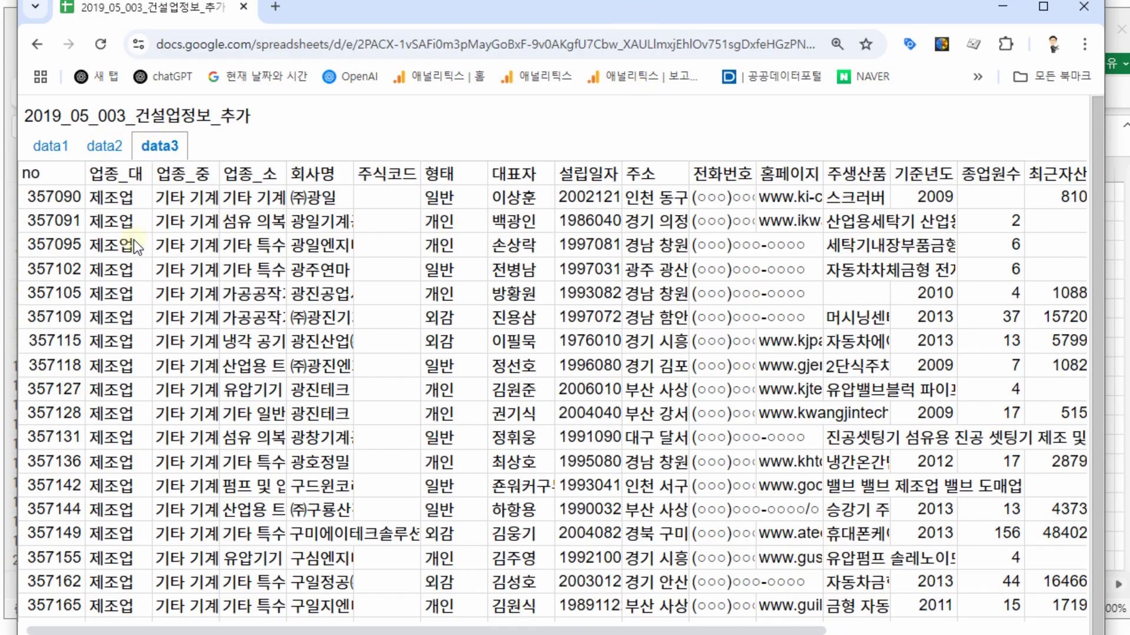
- Look over the data1 sheet of the published 2019_05_003_건설업정보_추가 page, including its 업종_대 column
{"action": "left_click", "coordinate": [58, 147]}
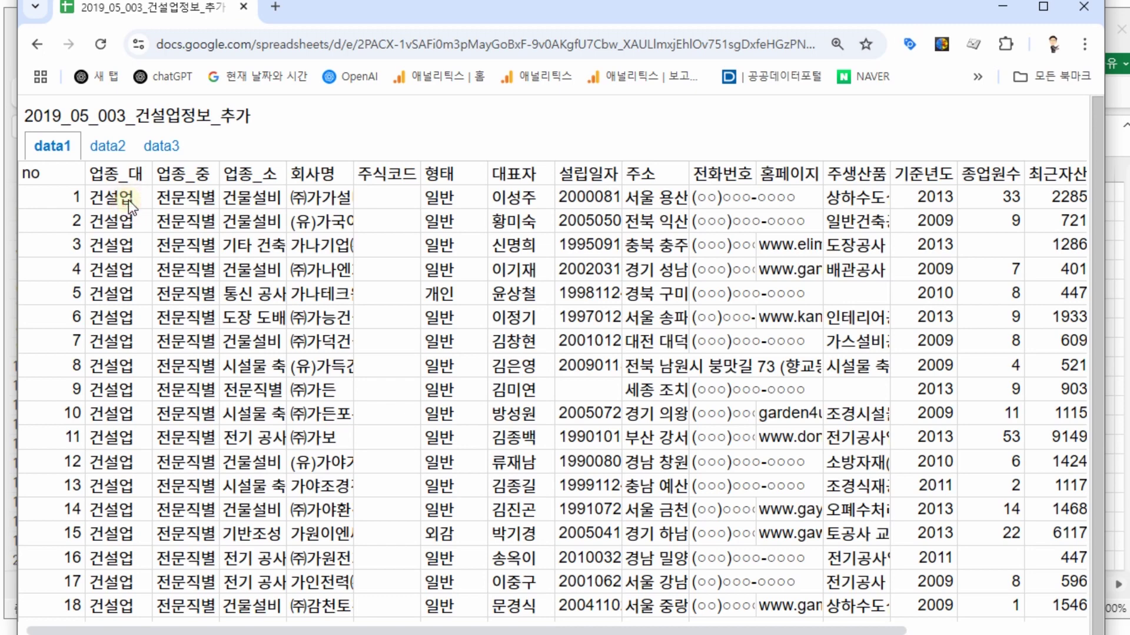
{"action": "double_click", "coordinate": [129, 200]}
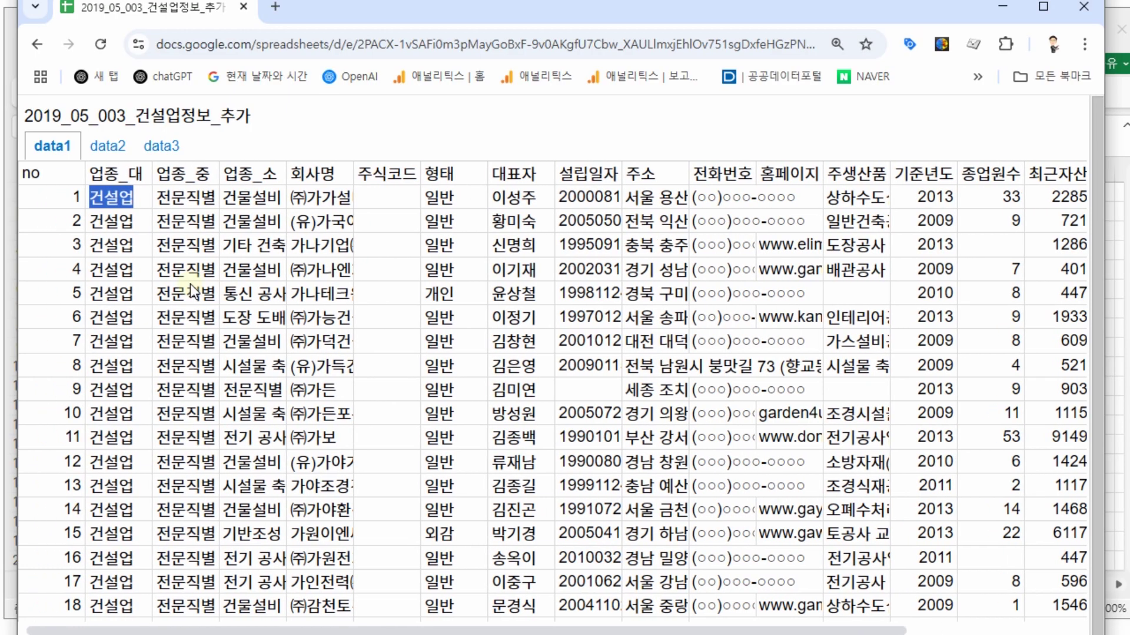
{"action": "left_click", "coordinate": [215, 230]}
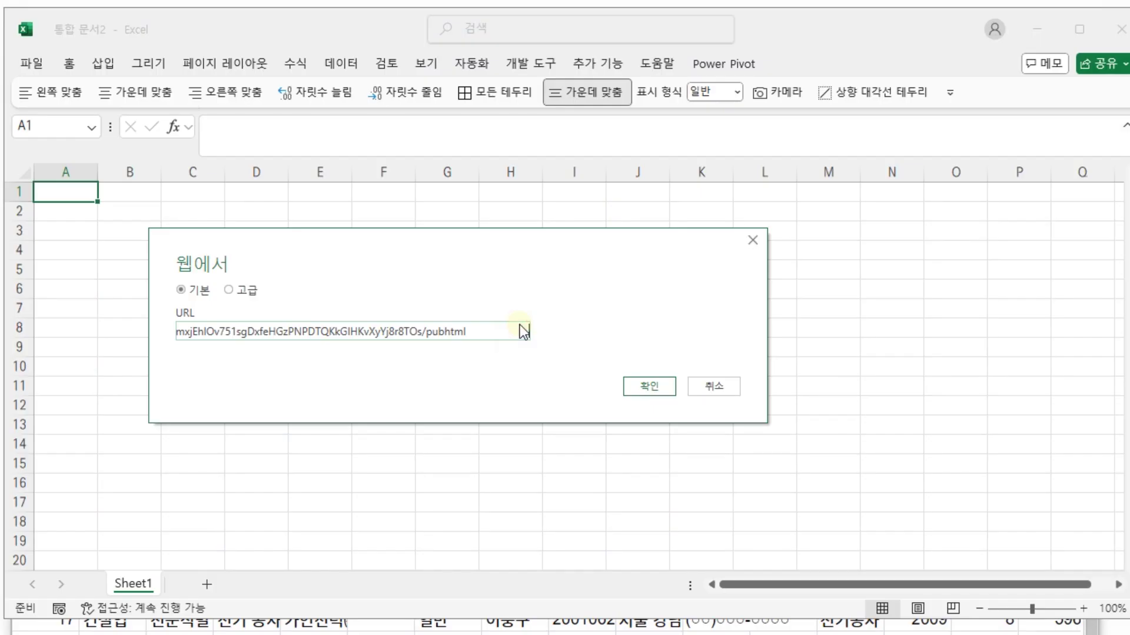
- Compare the 웹게시 and 구글시트 자체 공유 links and notes in rows 2 and 3 of edu_schedule
{"action": "key", "text": "alt+Tab"}
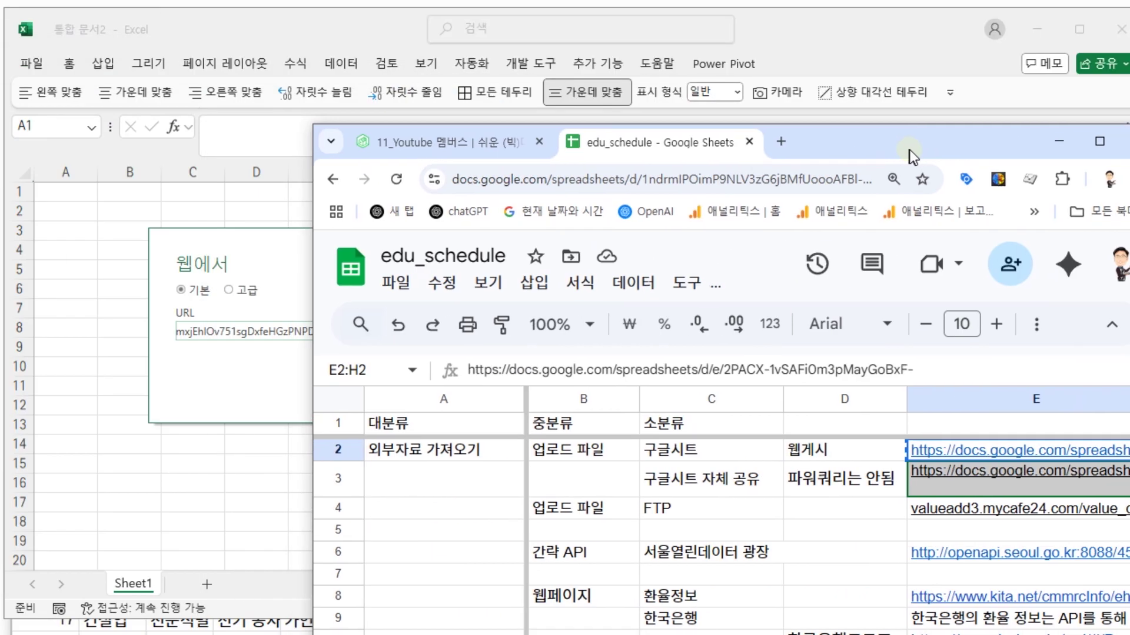
{"action": "left_click_drag", "start_coordinate": [910, 157], "coordinate": [721, 135]}
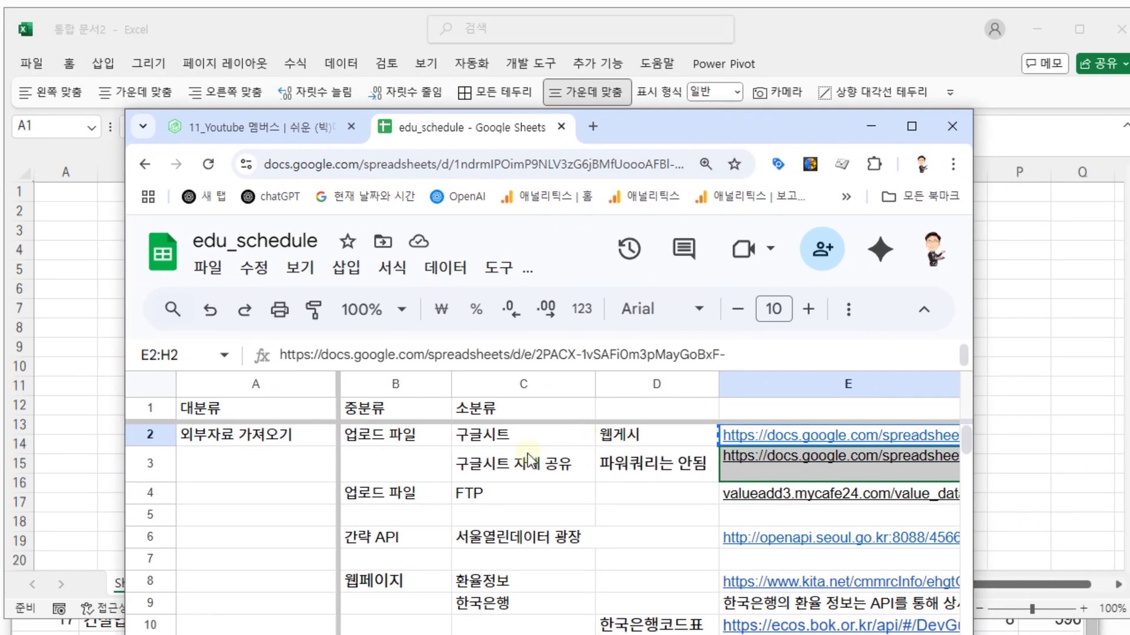
{"action": "left_click", "coordinate": [506, 438]}
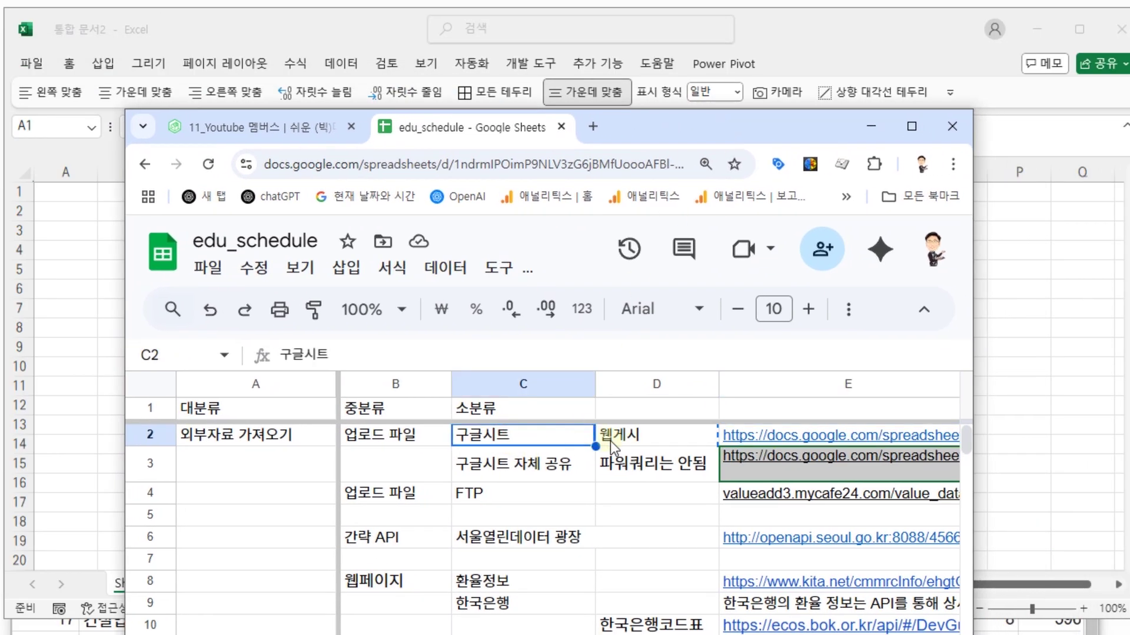
{"action": "key", "text": "Right"}
{"action": "key", "text": "Right"}
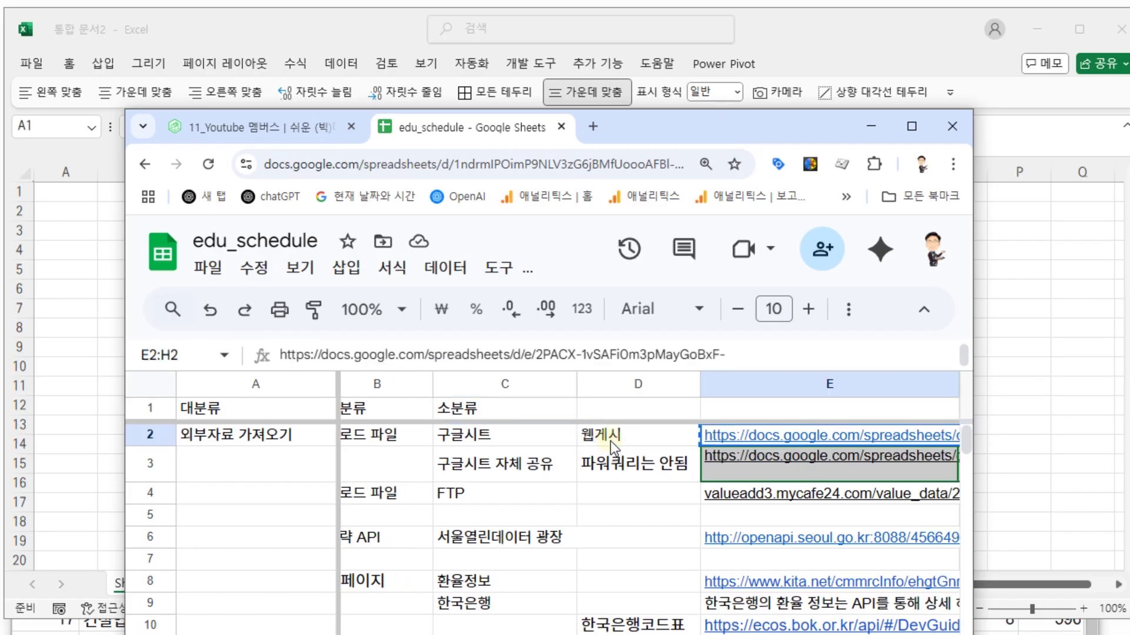
{"action": "key", "text": "Down"}
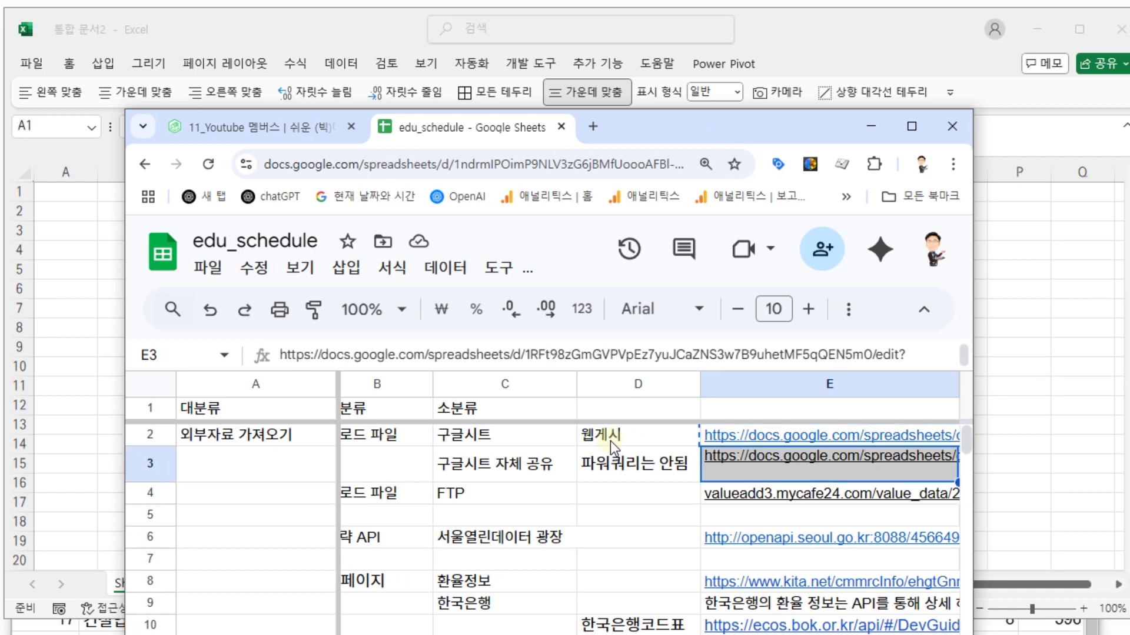
{"action": "key", "text": "Left"}
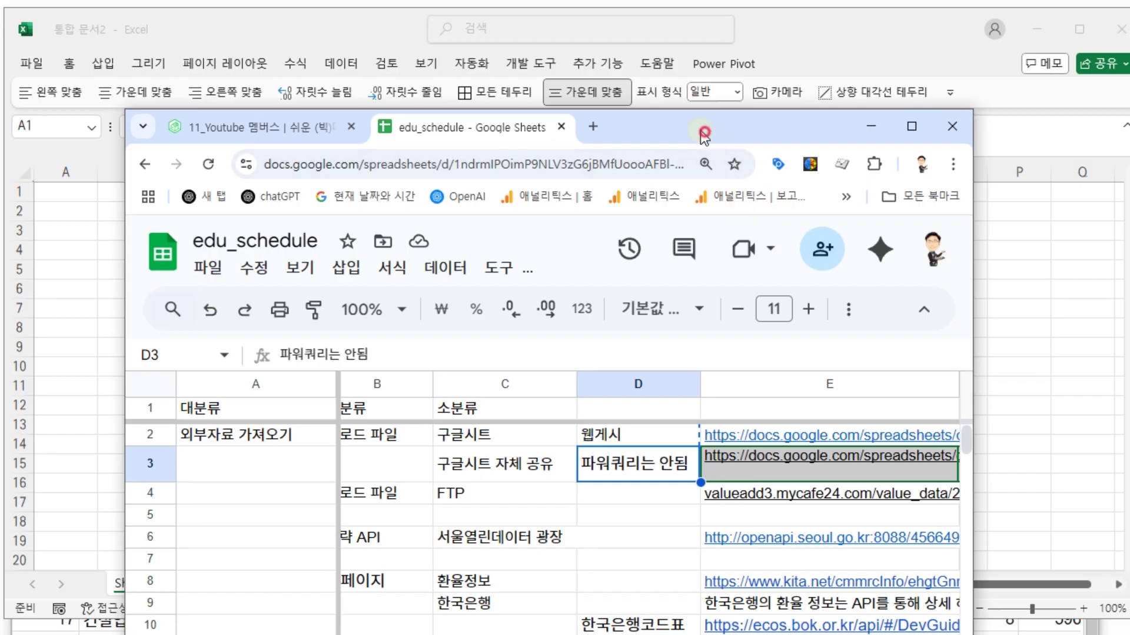
- Return to Excel, connect to the published Google Sheets URL and open 테이블 1 in the Power Query editor for transformation
{"action": "key", "text": "alt+Tab"}
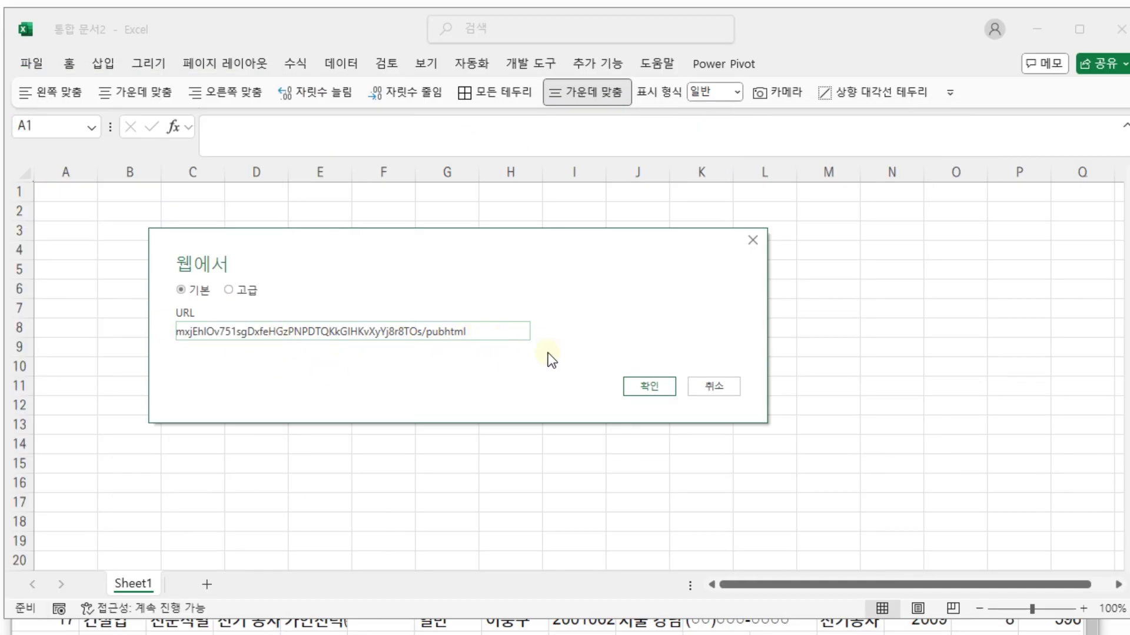
{"action": "left_click", "coordinate": [649, 386]}
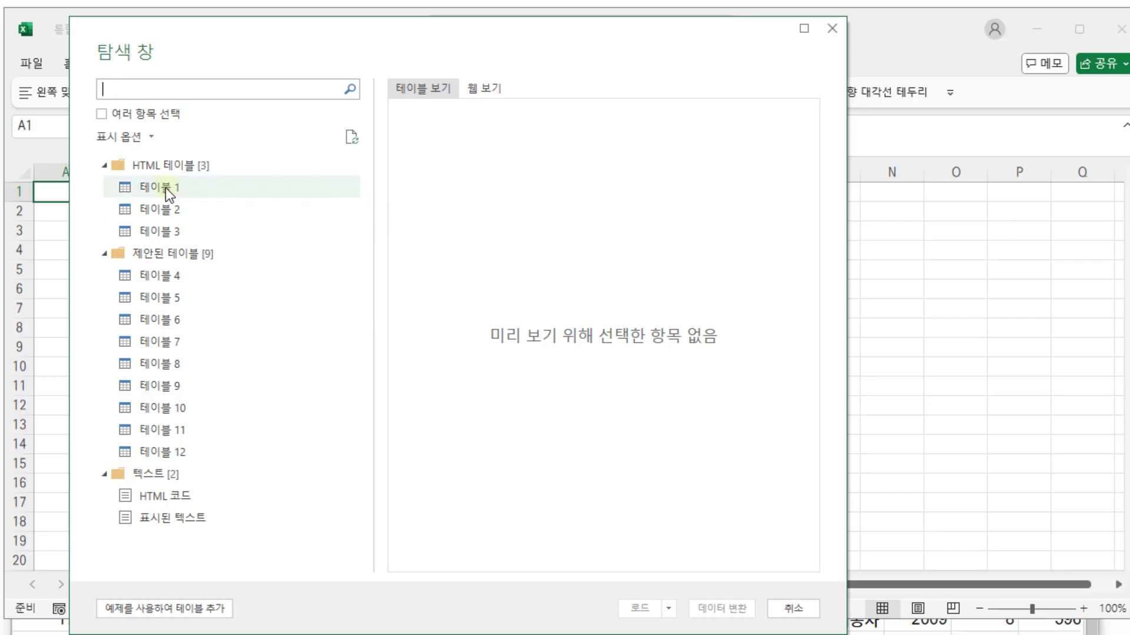
{"action": "left_click", "coordinate": [165, 188]}
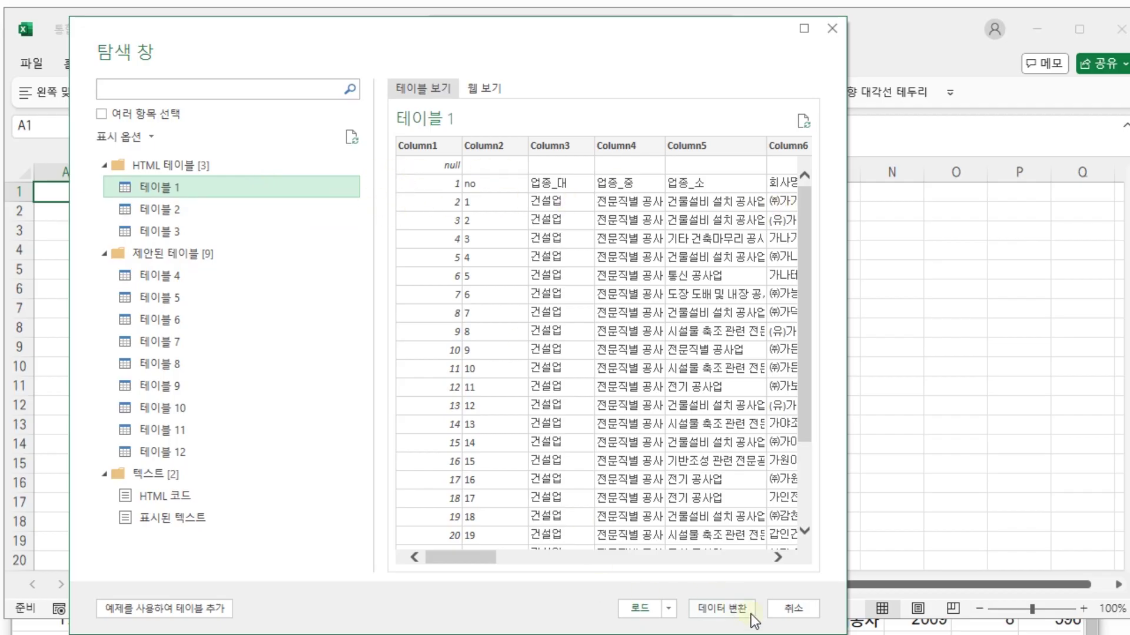
{"action": "left_click", "coordinate": [730, 609]}
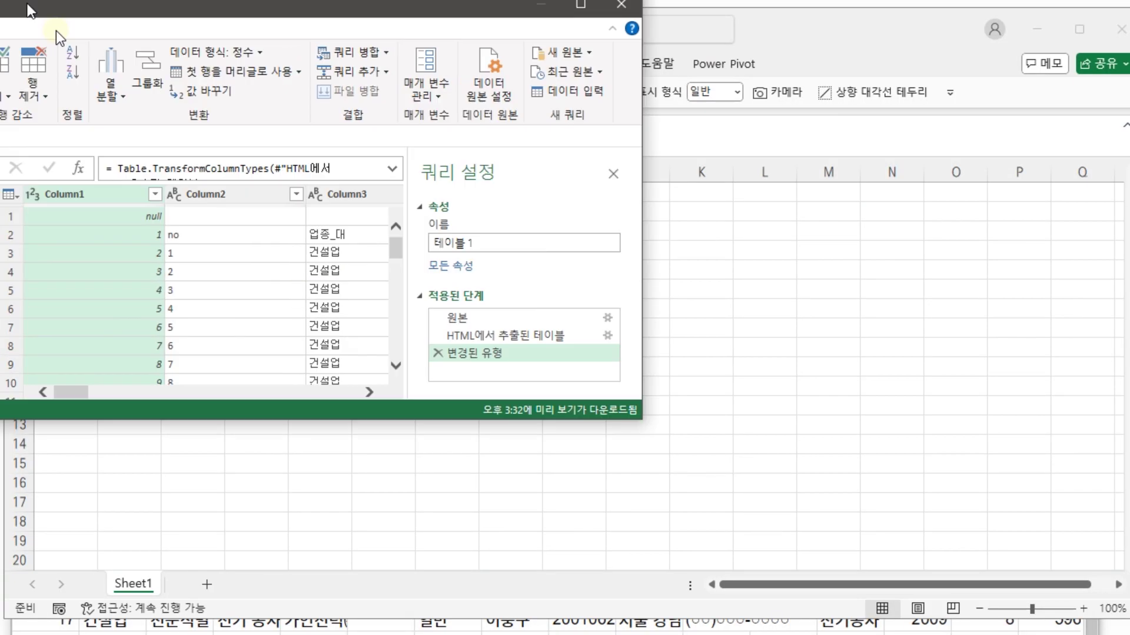
- Review the 테이블 1 query in the editor, then close it and load the data into the workbook
{"action": "left_click_drag", "start_coordinate": [55, 31], "coordinate": [376, 47]}
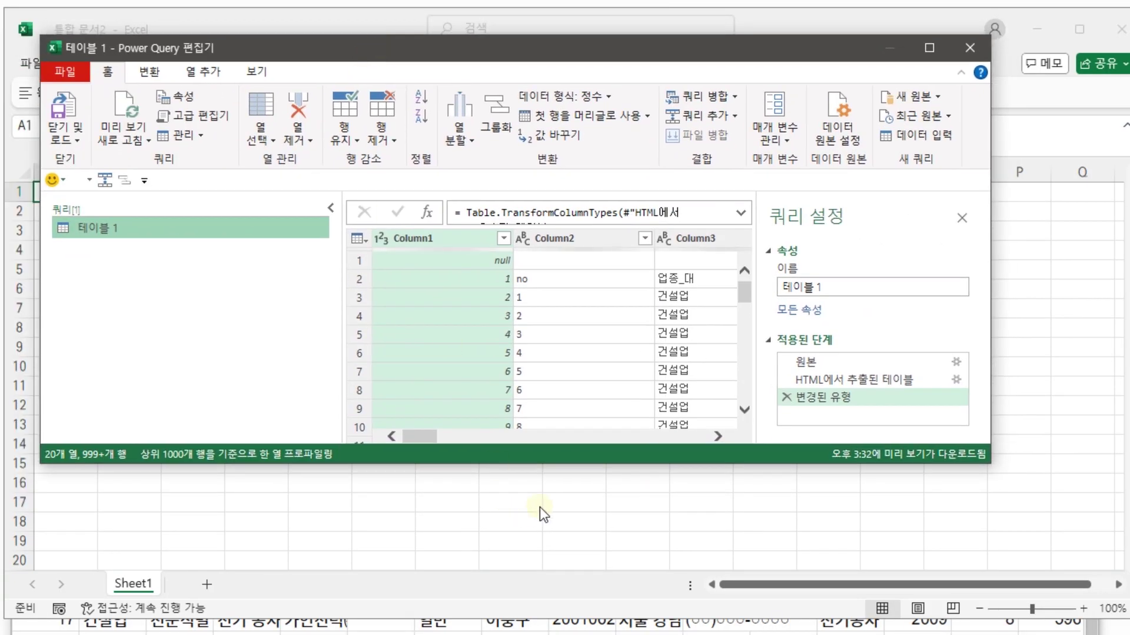
{"action": "left_click_drag", "start_coordinate": [418, 436], "coordinate": [394, 454]}
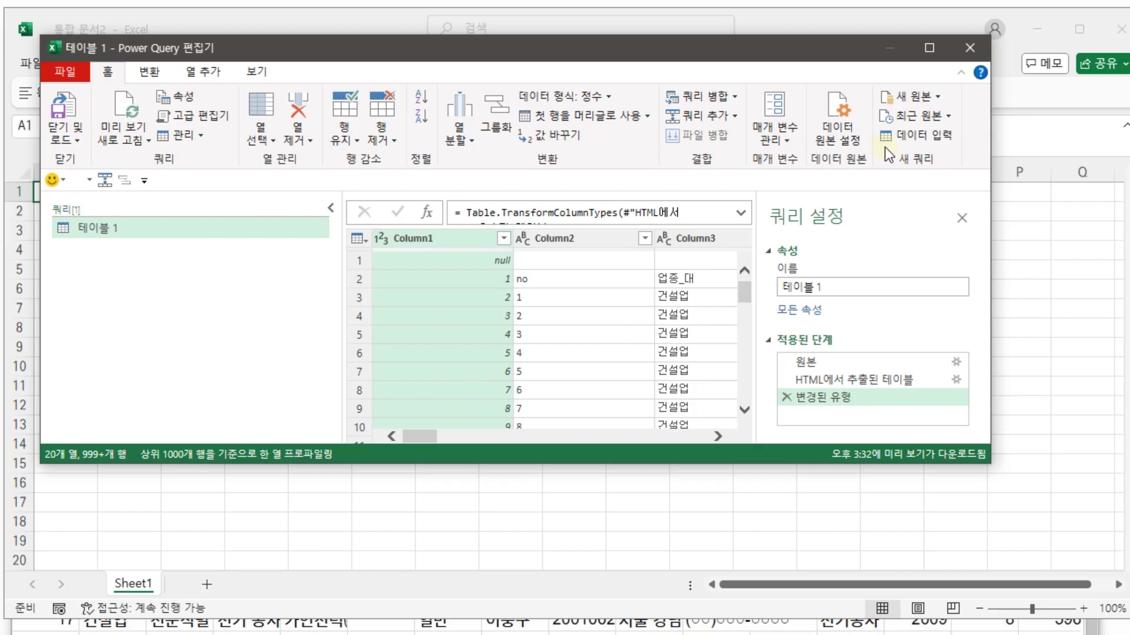
{"action": "left_click", "coordinate": [61, 115]}
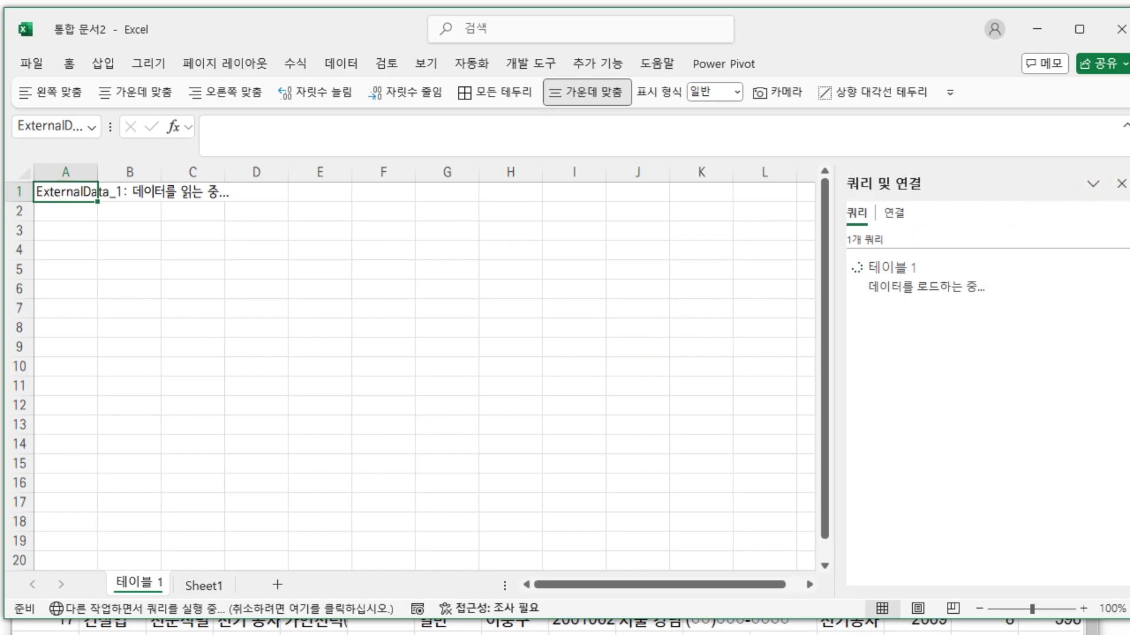
- Switch to edu_schedule and copy the FTP file address valueadd3.mycafe24.com/value_data/2025_04_10_2021_2023.xlsx from E4
{"action": "left_click_drag", "start_coordinate": [1, 109], "coordinate": [616, 17]}
{"action": "left_click", "coordinate": [687, 411]}
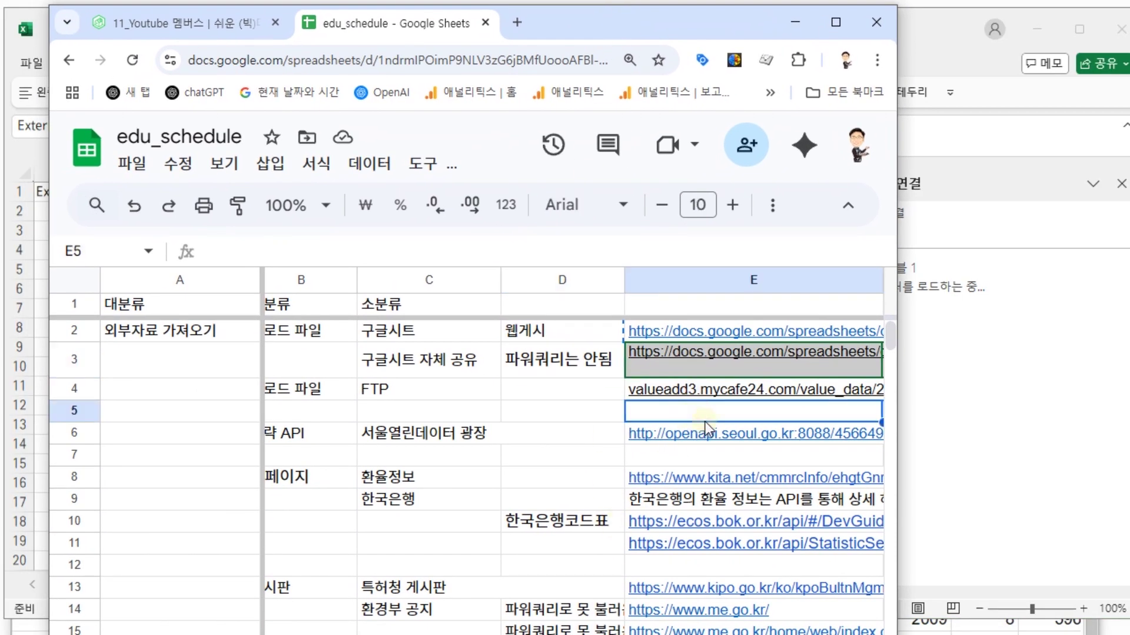
{"action": "key", "text": "Up"}
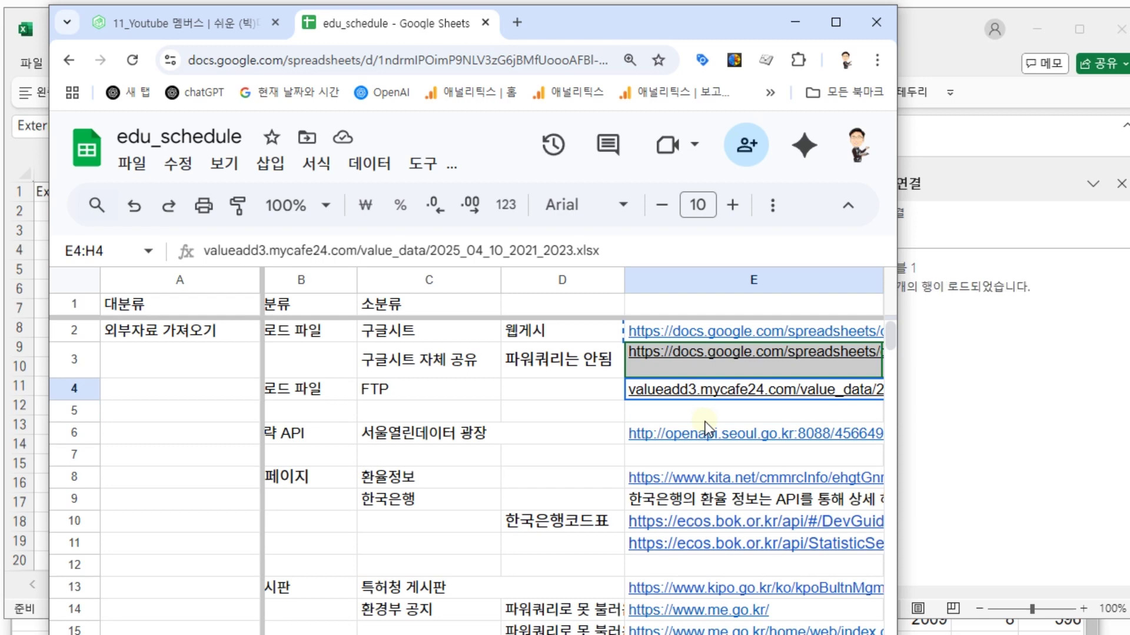
{"action": "triple_click", "coordinate": [661, 258]}
{"action": "key", "text": "ctrl+c"}
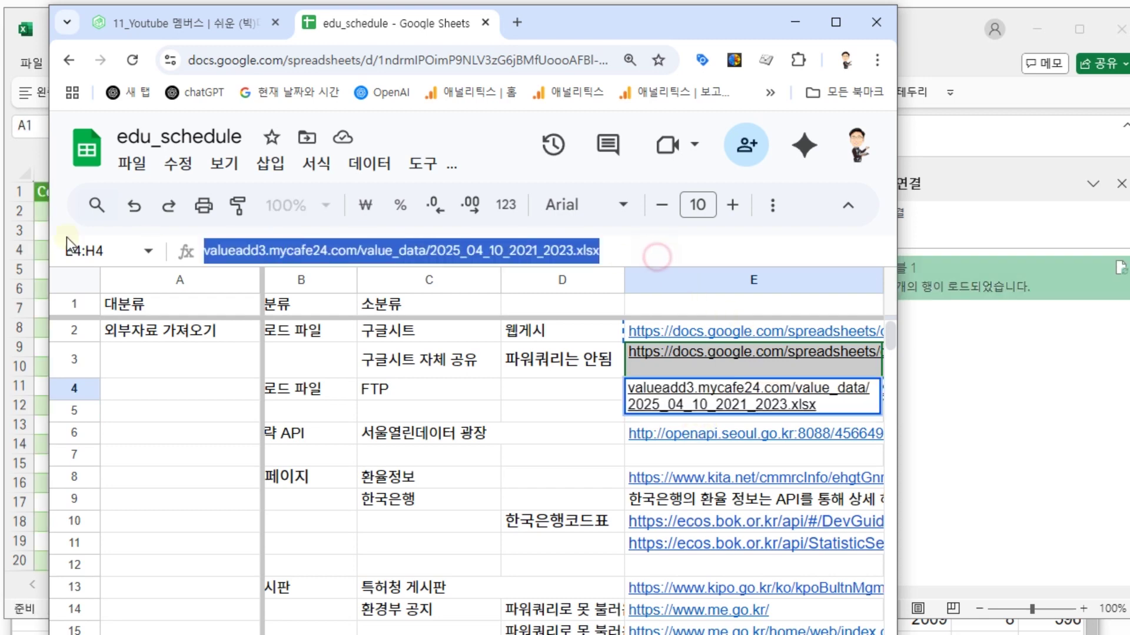
- Switch to Excel and connect to the web source valueadd3.mycafe24.com/value_data/2025_04_10_2021_2023.xlsx
{"action": "left_click", "coordinate": [976, 430]}
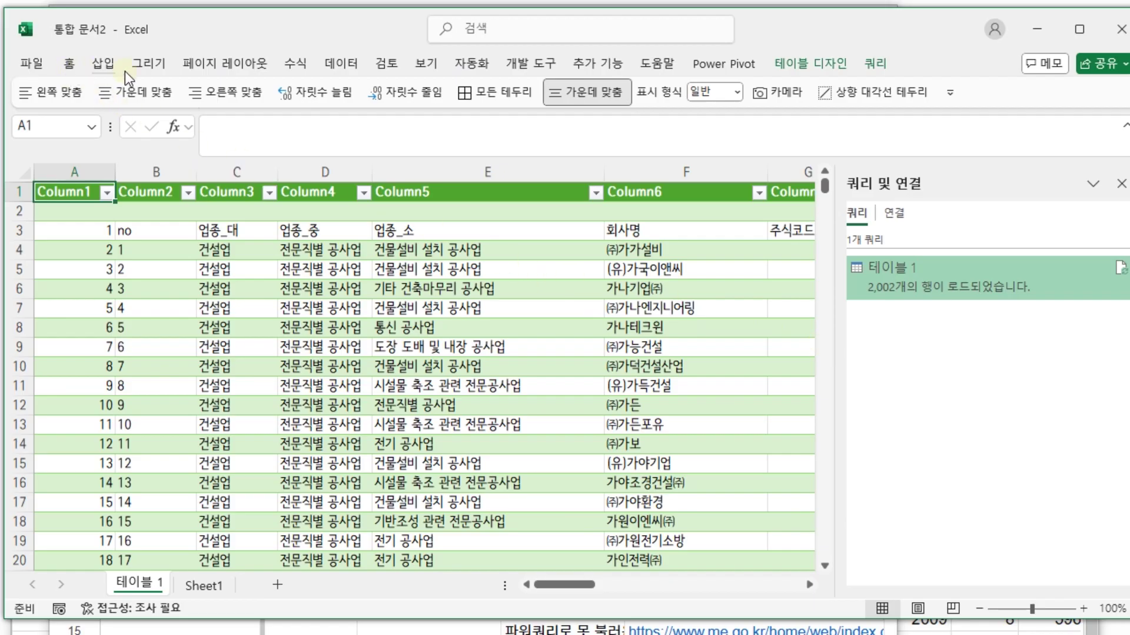
{"action": "left_click", "coordinate": [343, 65]}
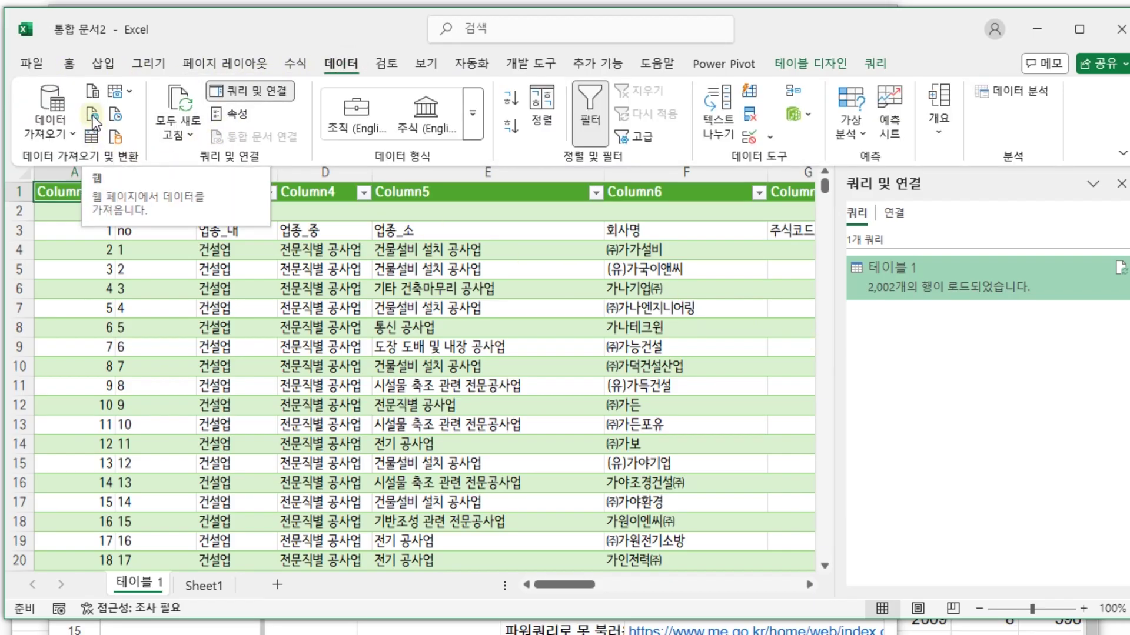
{"action": "left_click", "coordinate": [51, 121]}
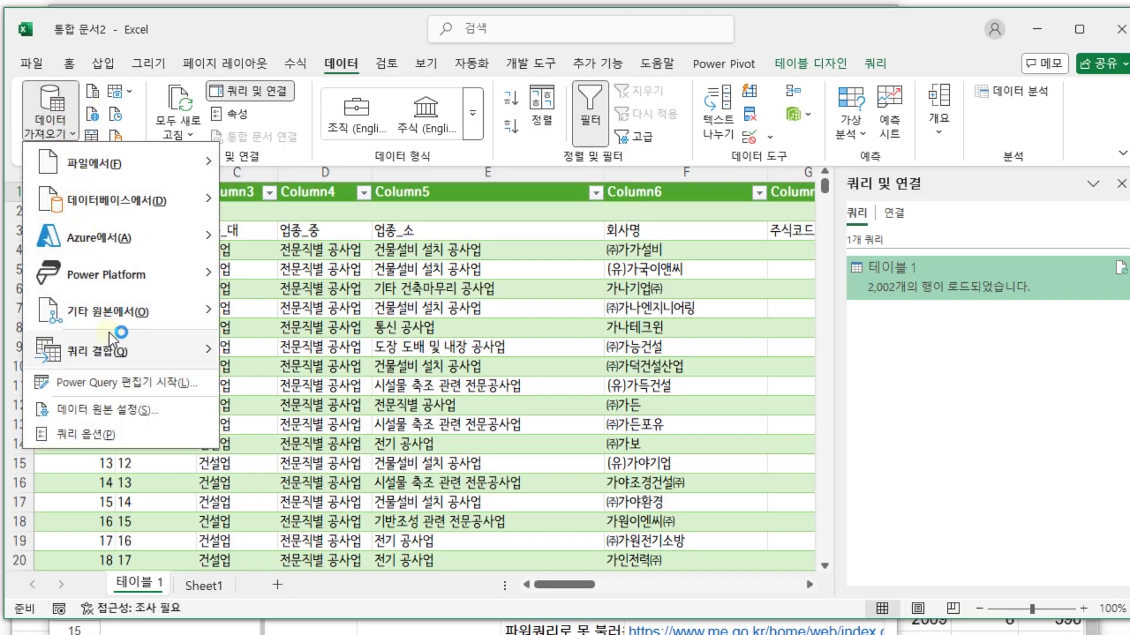
{"action": "mouse_move", "coordinate": [132, 317]}
{"action": "left_click", "coordinate": [282, 350]}
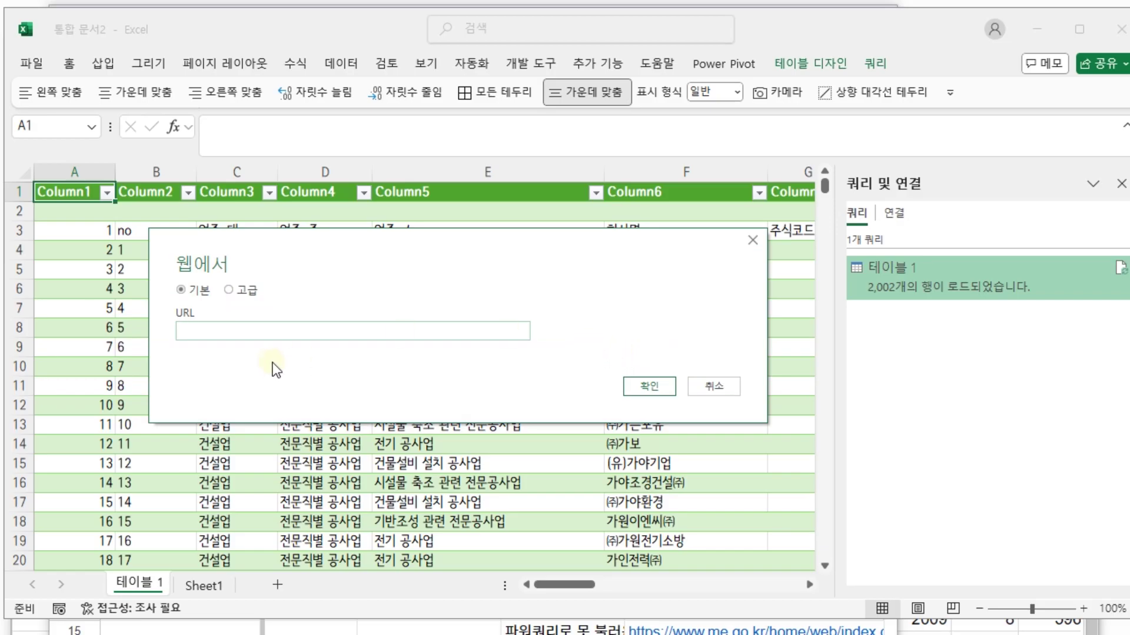
{"action": "key", "text": "ctrl+v"}
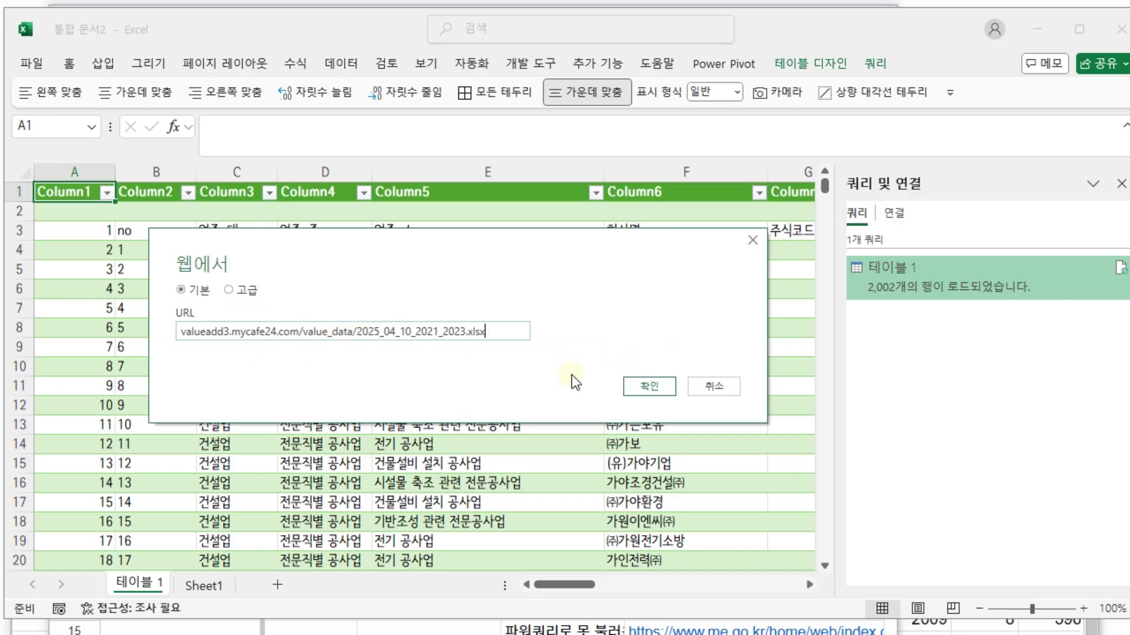
{"action": "left_click", "coordinate": [641, 383]}
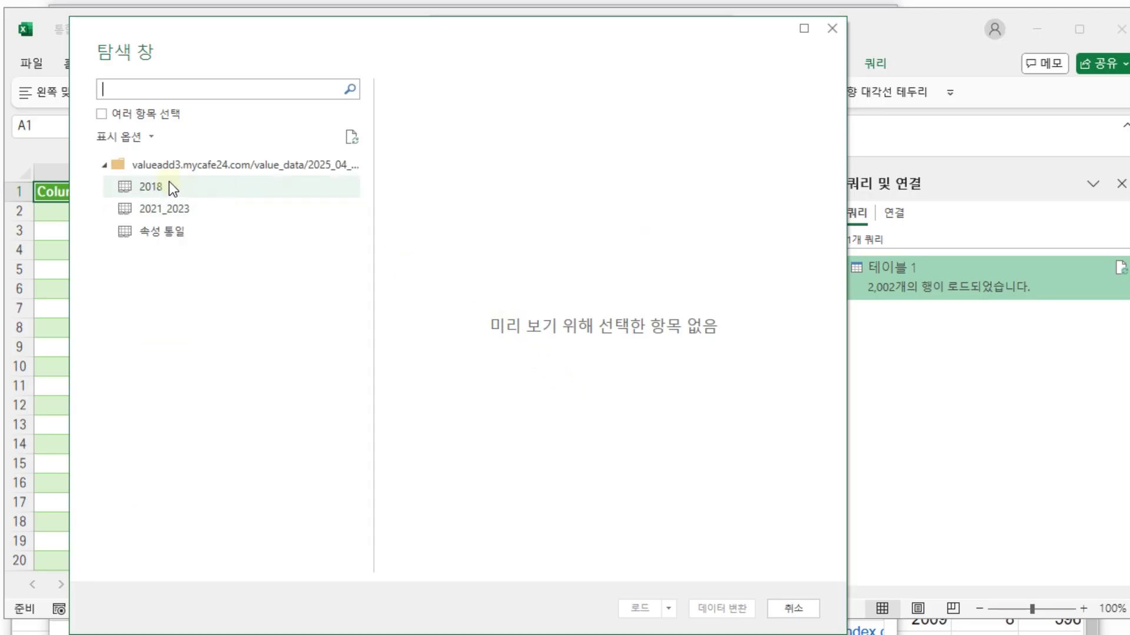
- Preview the 2018 and 2021_2023 sheets, then open 2018 in the Power Query editor for transformation
{"action": "left_click", "coordinate": [145, 187]}
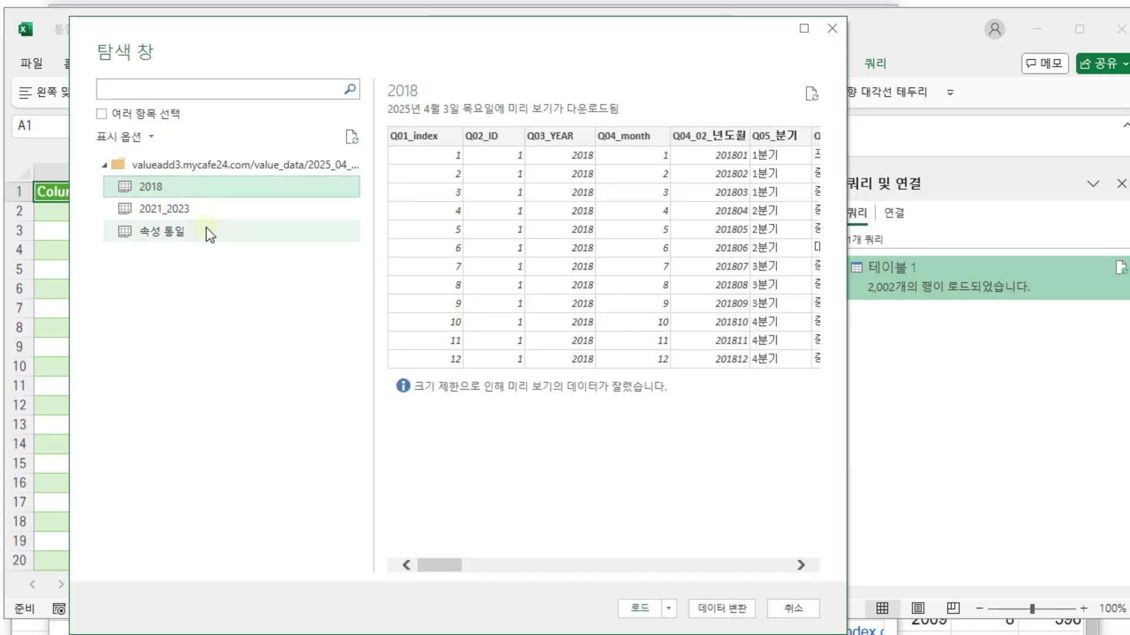
{"action": "left_click", "coordinate": [188, 211]}
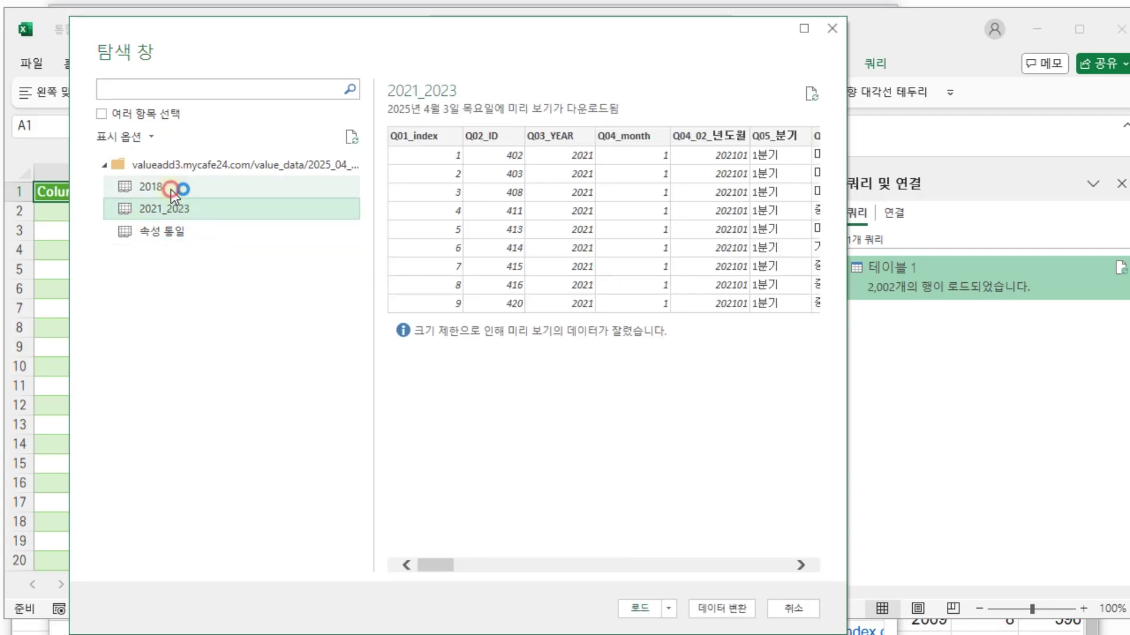
{"action": "left_click", "coordinate": [171, 188]}
{"action": "left_click", "coordinate": [720, 611]}
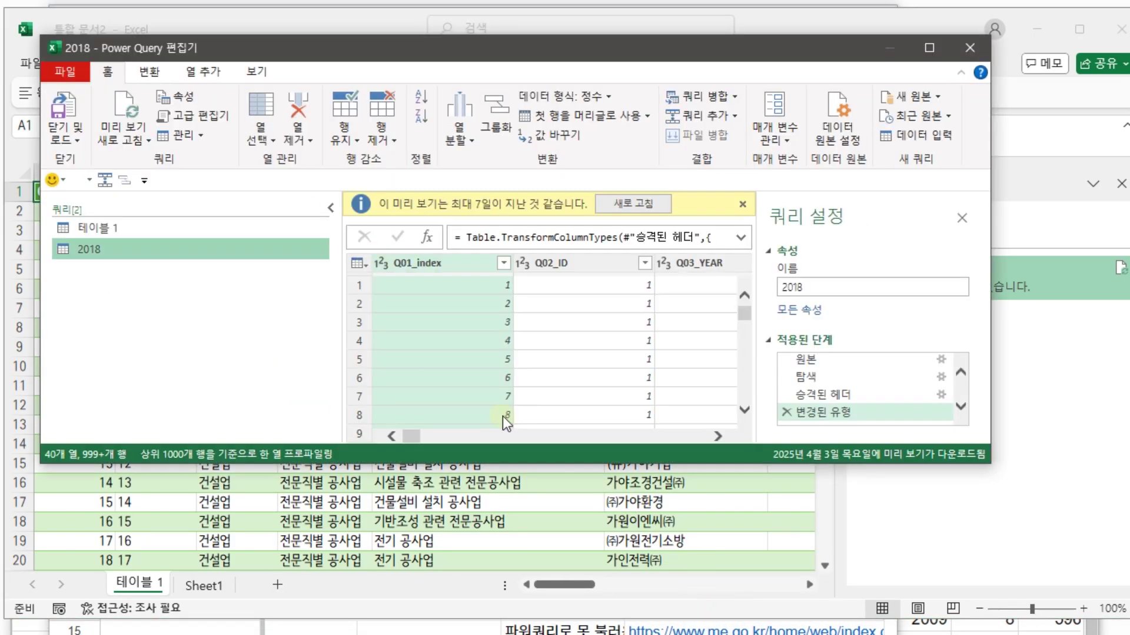
- Hide the query settings and query list, review the 2018 columns, then close the editor and load the data into the workbook
{"action": "left_click", "coordinate": [961, 220]}
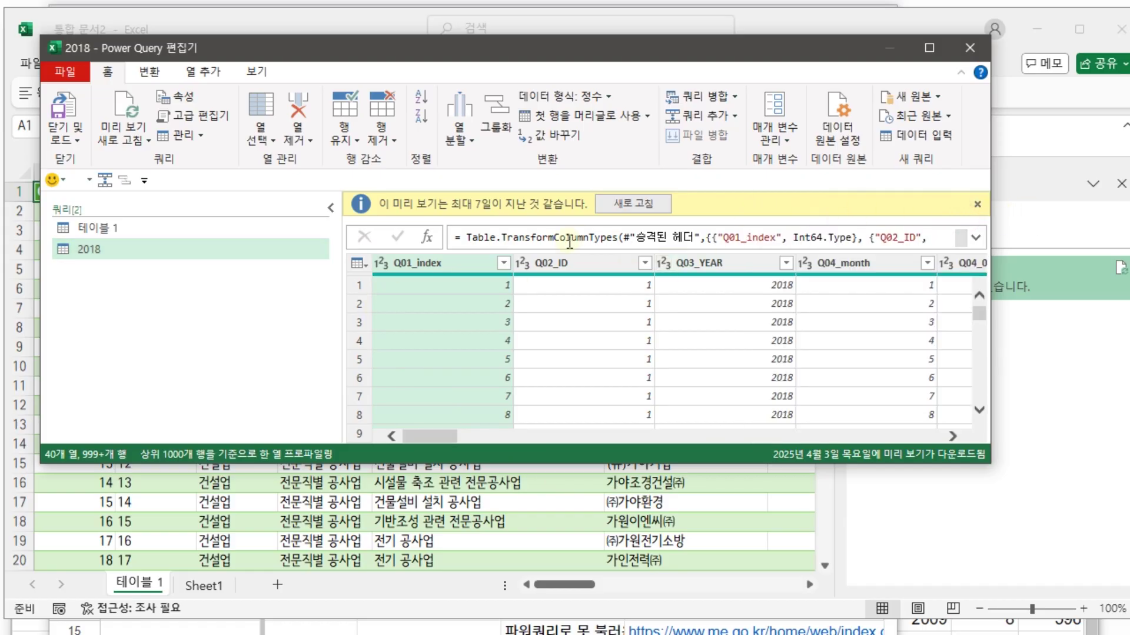
{"action": "left_click", "coordinate": [330, 209]}
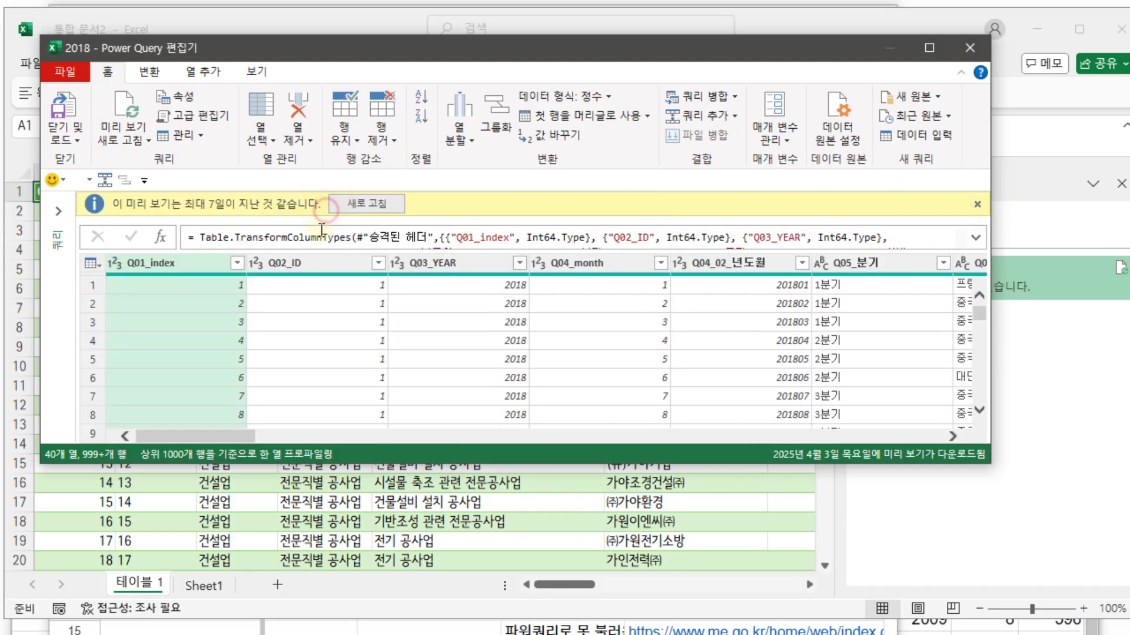
{"action": "left_click", "coordinate": [242, 435]}
{"action": "left_click_drag", "start_coordinate": [244, 435], "coordinate": [133, 428]}
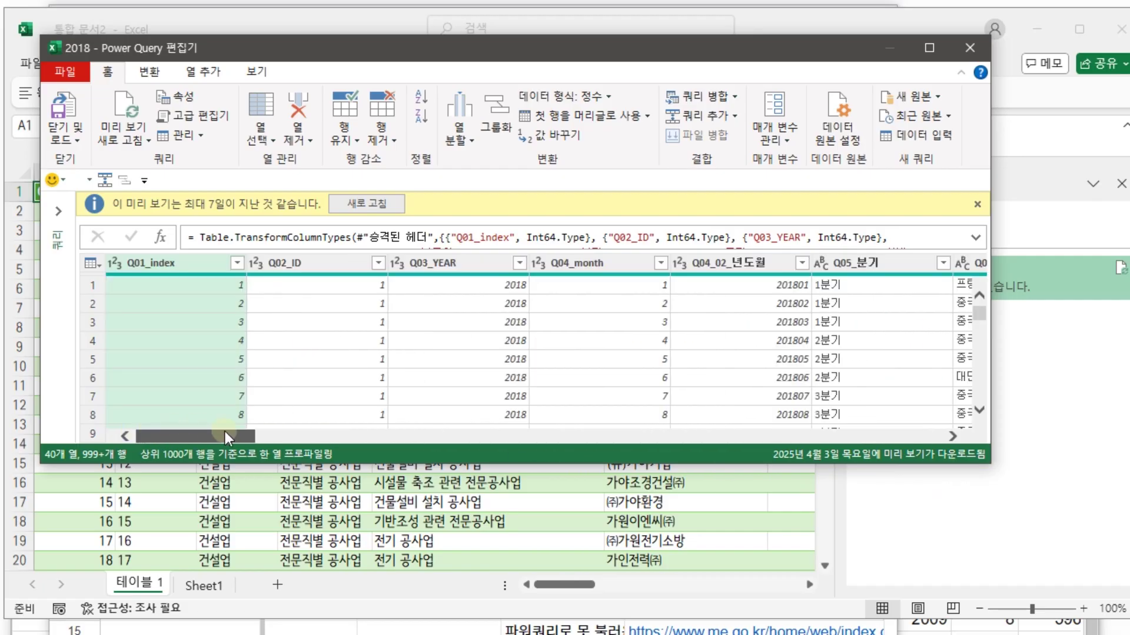
{"action": "left_click_drag", "start_coordinate": [225, 431], "coordinate": [965, 489]}
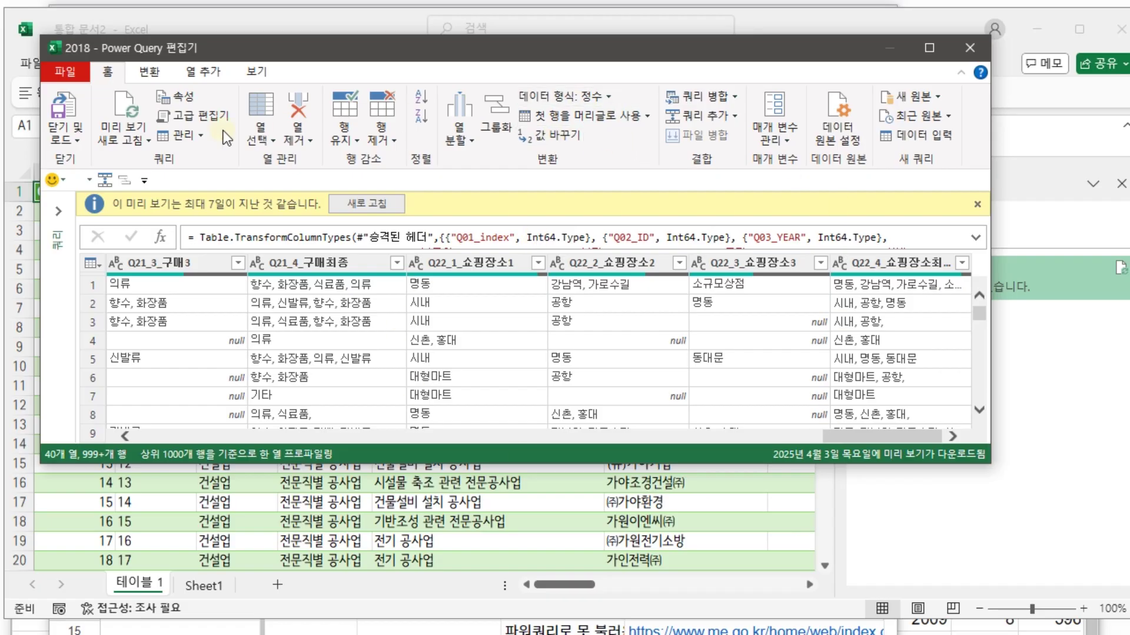
{"action": "left_click", "coordinate": [66, 105]}
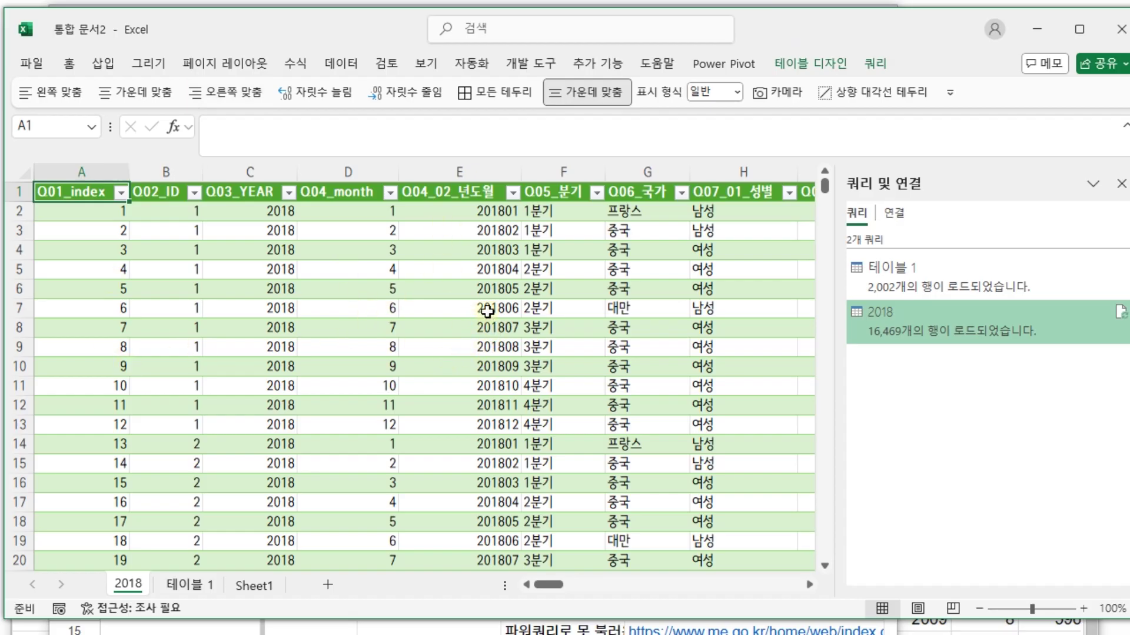
- Switch to the edu_schedule spreadsheet, then reposition and widen its window to show more of the link columns
{"action": "left_click", "coordinate": [278, 292]}
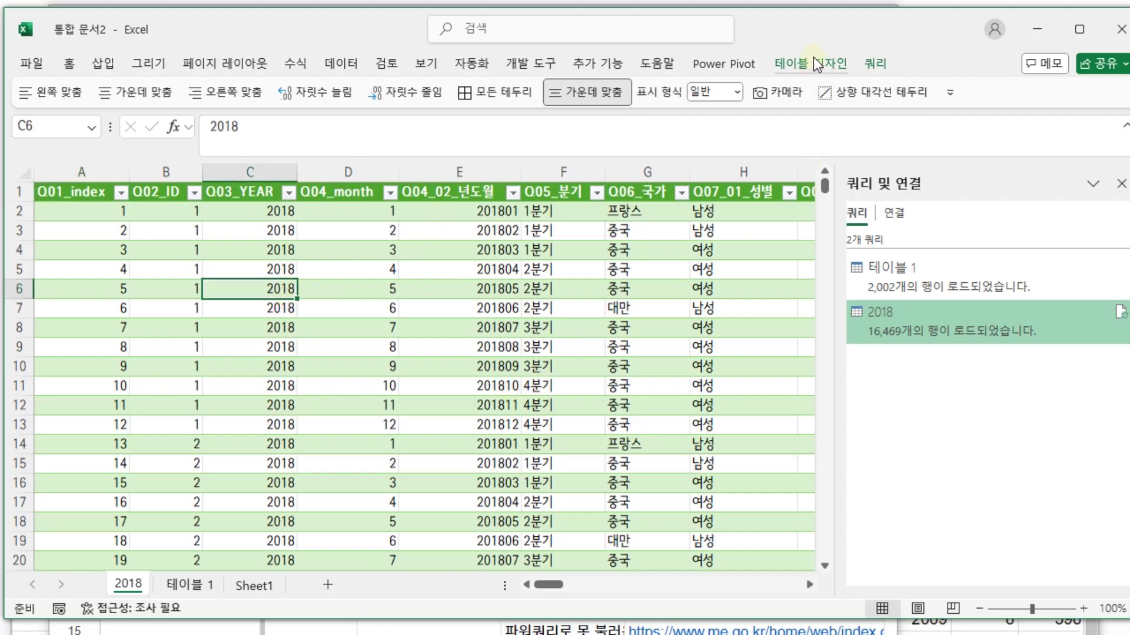
{"action": "left_click_drag", "start_coordinate": [831, 27], "coordinate": [23, 633]}
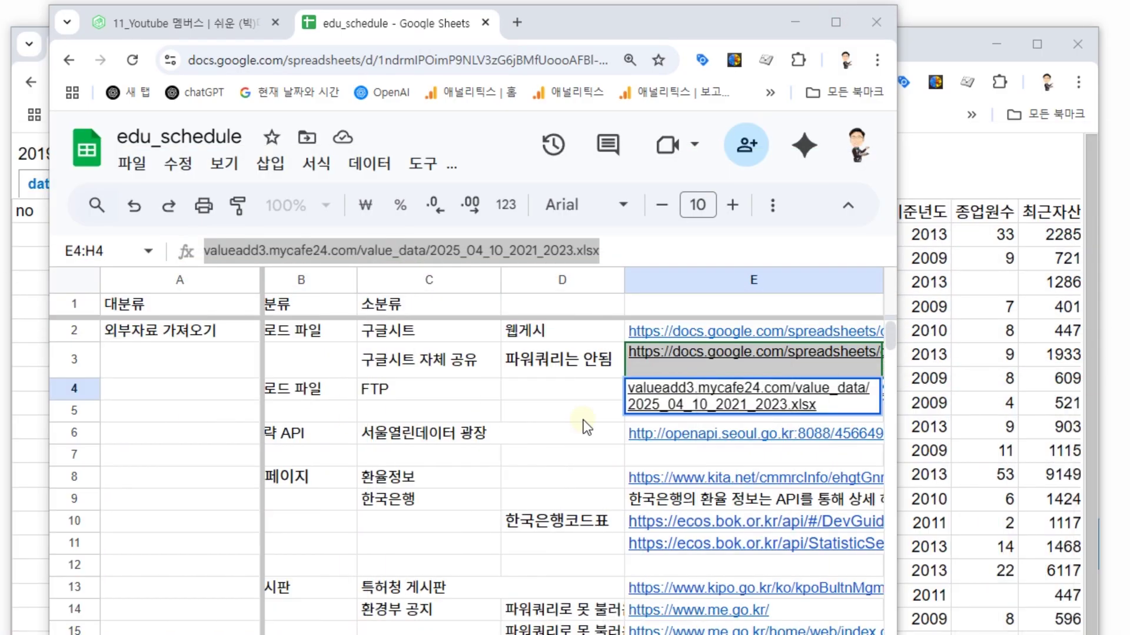
{"action": "double_click", "coordinate": [560, 432]}
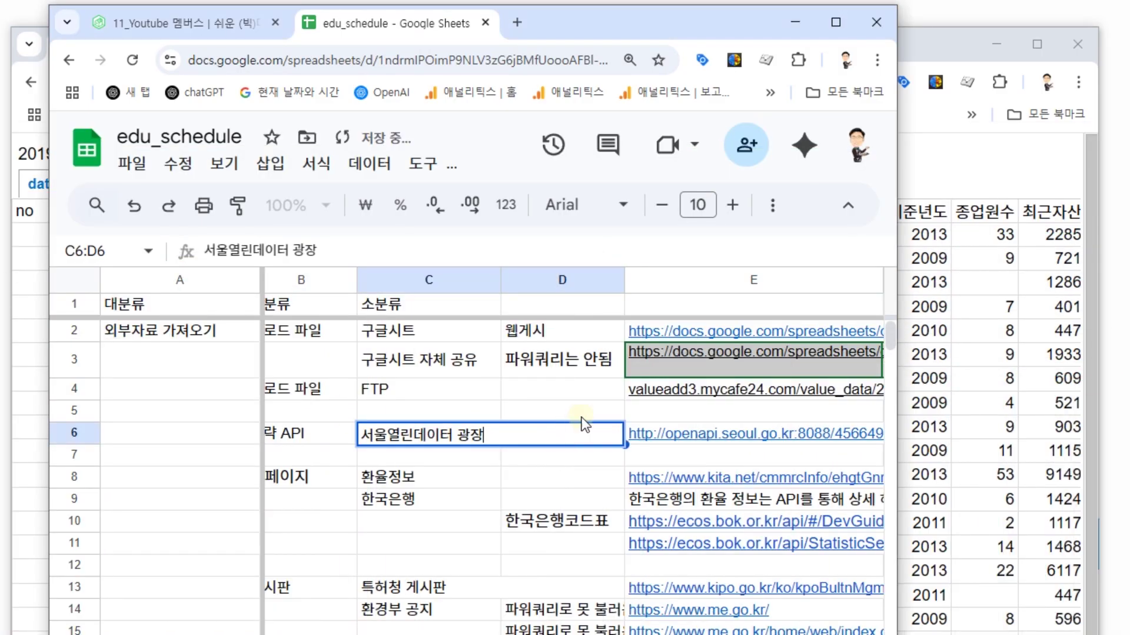
{"action": "left_click_drag", "start_coordinate": [692, 24], "coordinate": [642, 0]}
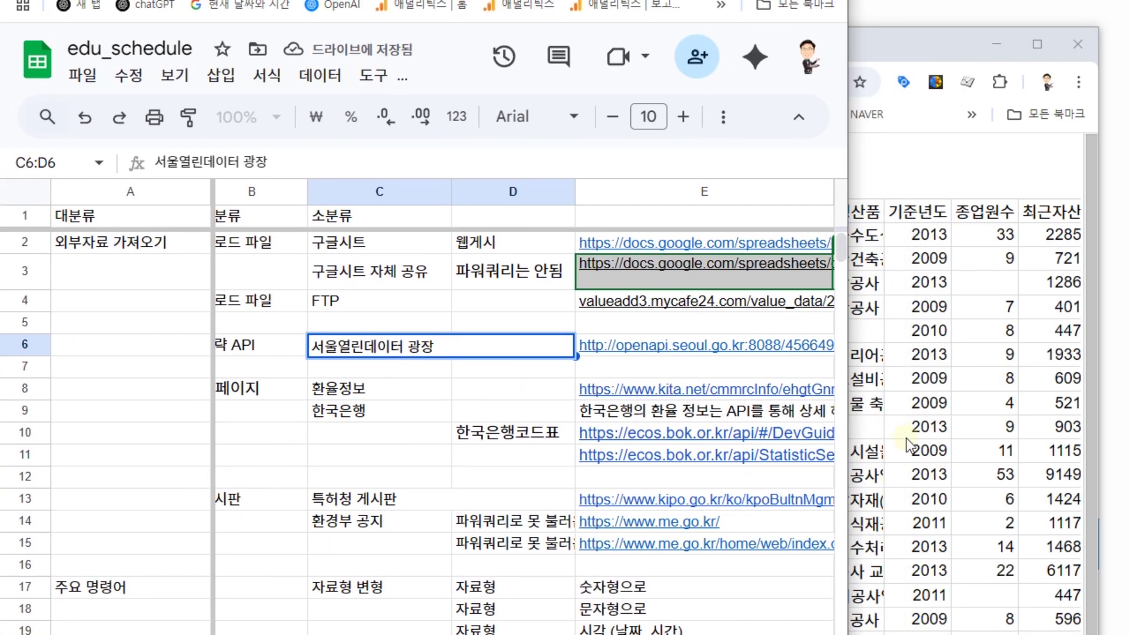
{"action": "left_click_drag", "start_coordinate": [847, 446], "coordinate": [1121, 412]}
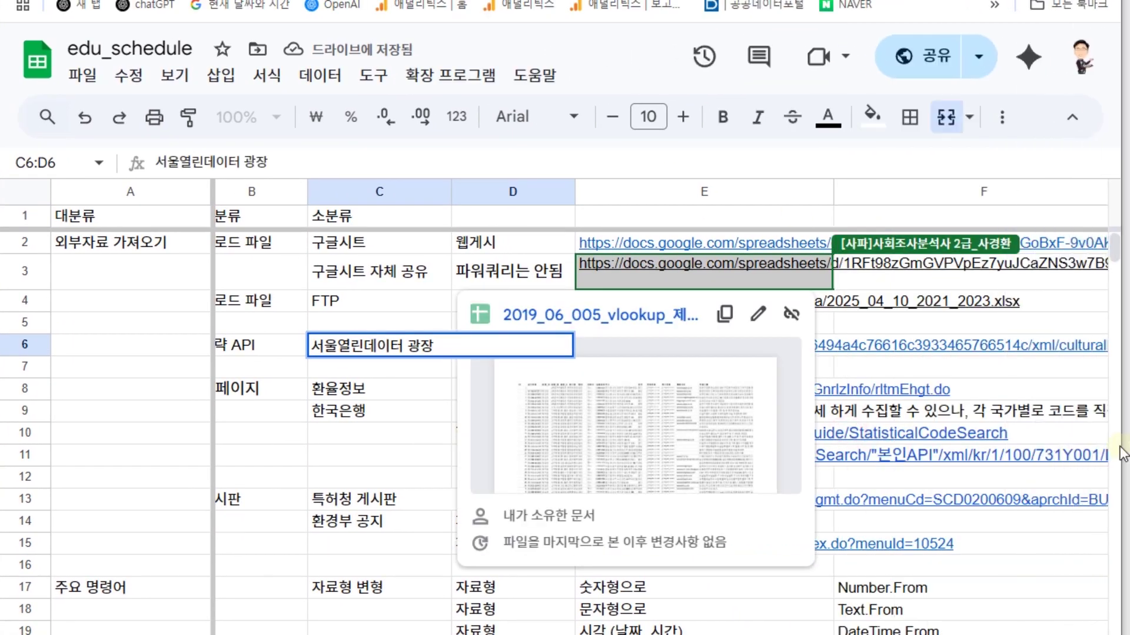
- Copy the full 서울열린데이터 광장 API address for culturalEventInfo from the merged cell E6:G6
{"action": "left_click", "coordinate": [984, 329]}
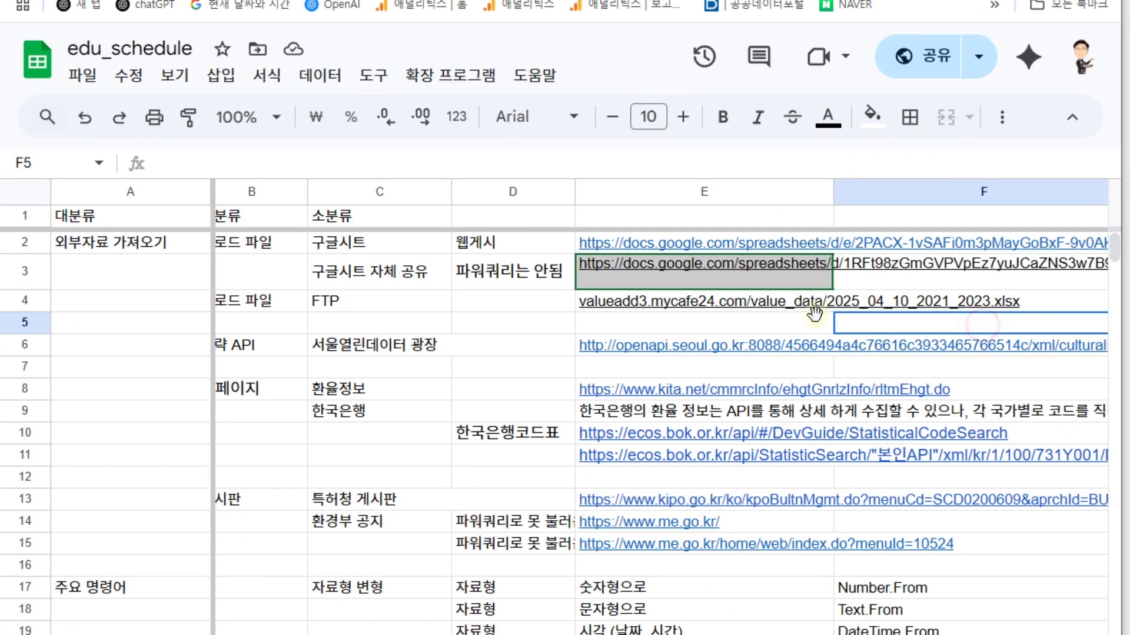
{"action": "left_click", "coordinate": [347, 368]}
{"action": "key", "text": "Up"}
{"action": "key", "text": "Up"}
{"action": "key", "text": "Right"}
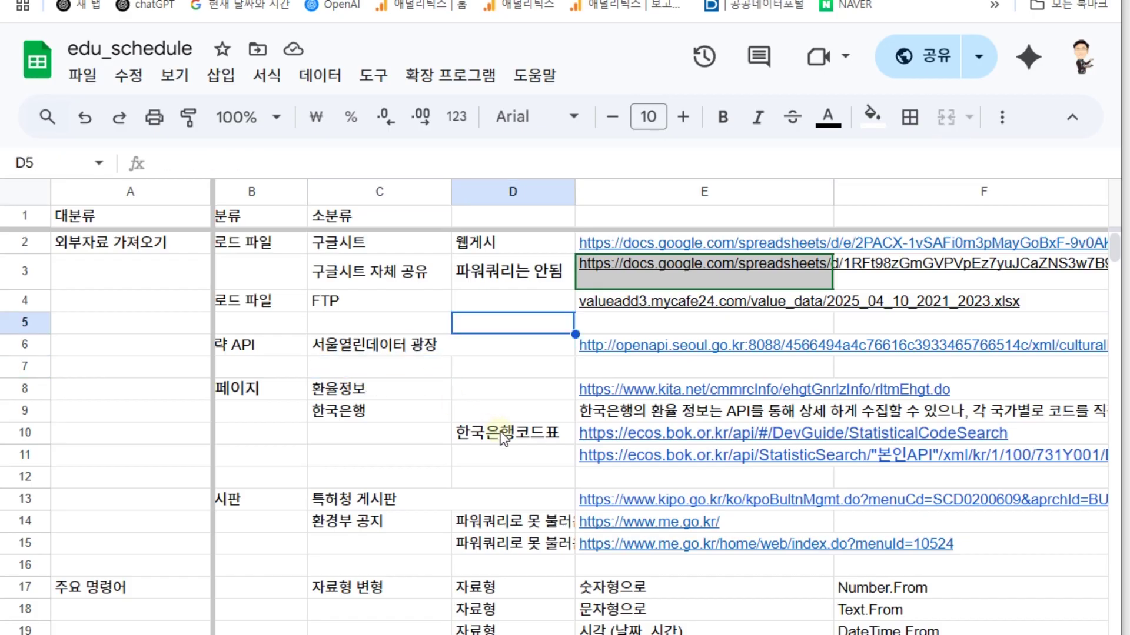
{"action": "key", "text": "Down"}
{"action": "key", "text": "Right"}
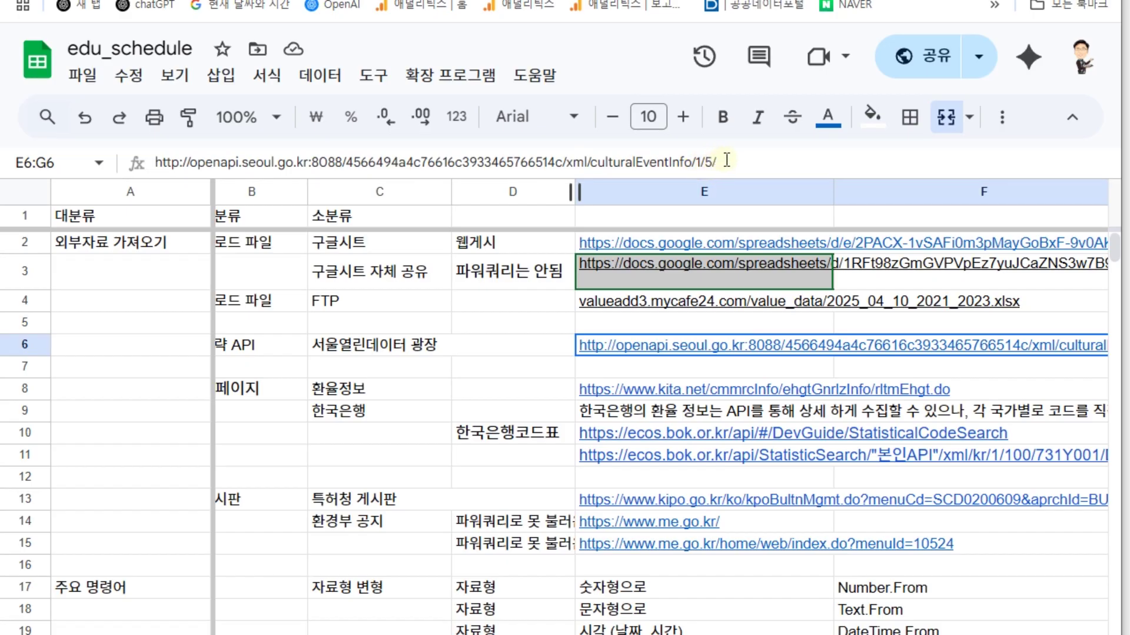
{"action": "triple_click", "coordinate": [782, 167]}
{"action": "key", "text": "ctrl+c"}
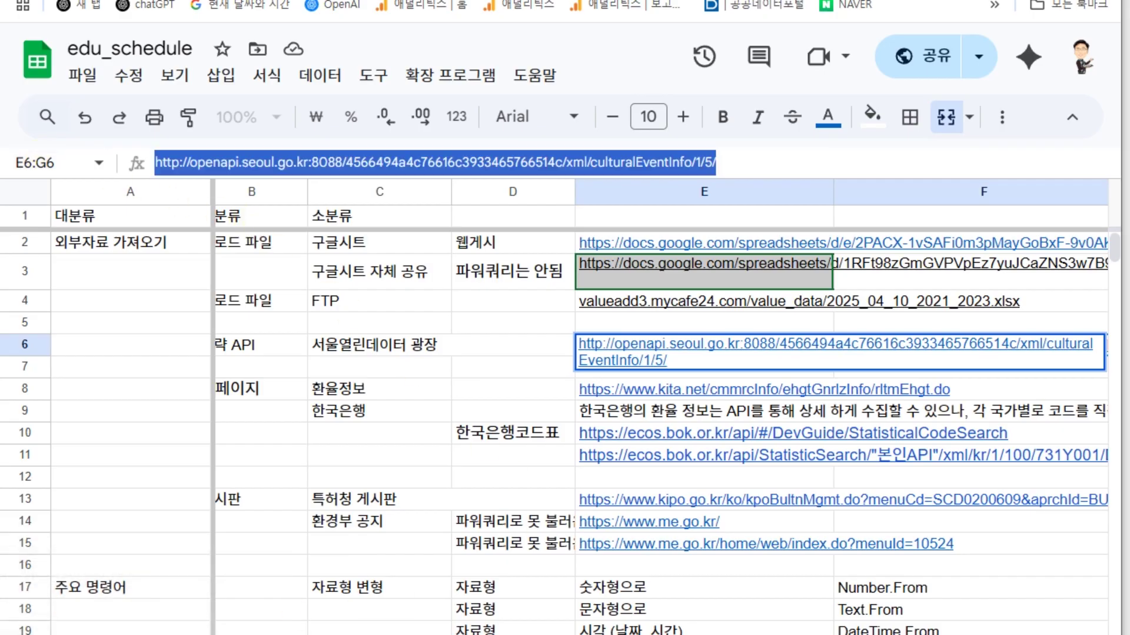
- Return to Excel, connect to the copied culturalEventInfo web URL with its API key, and open the result in the Power Query editor
{"action": "key", "text": "alt+Tab"}
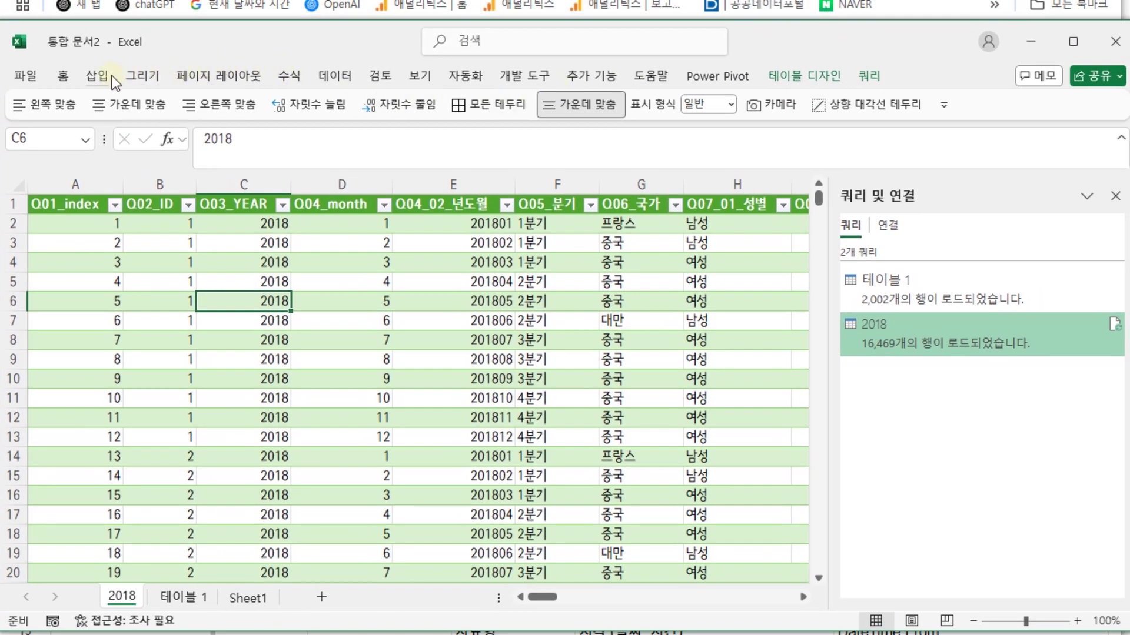
{"action": "left_click", "coordinate": [336, 77]}
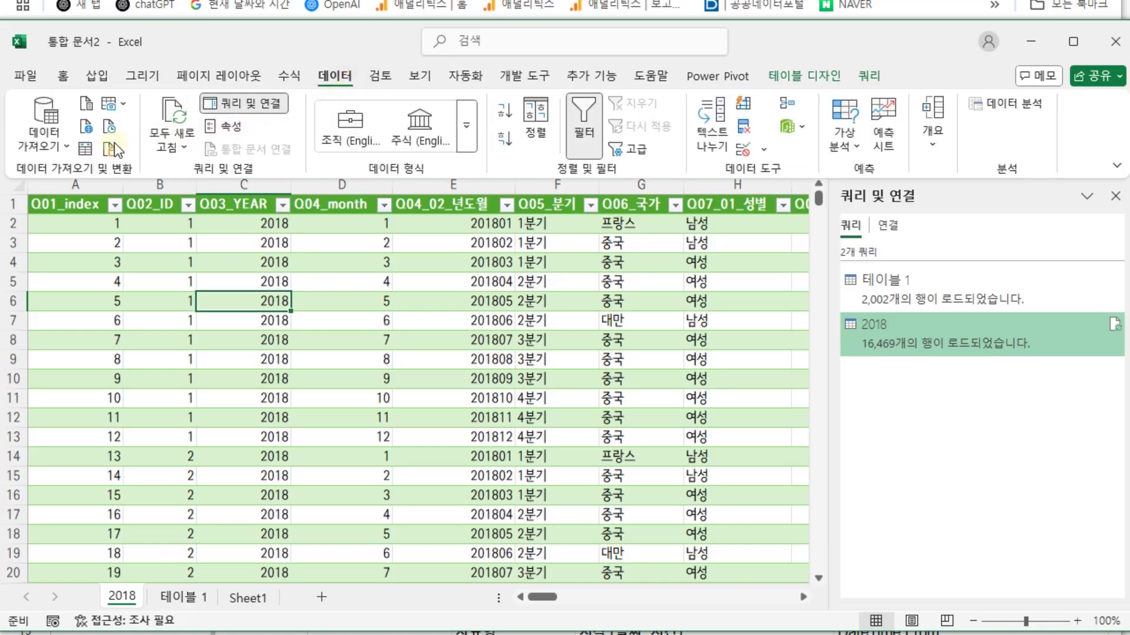
{"action": "left_click", "coordinate": [85, 129]}
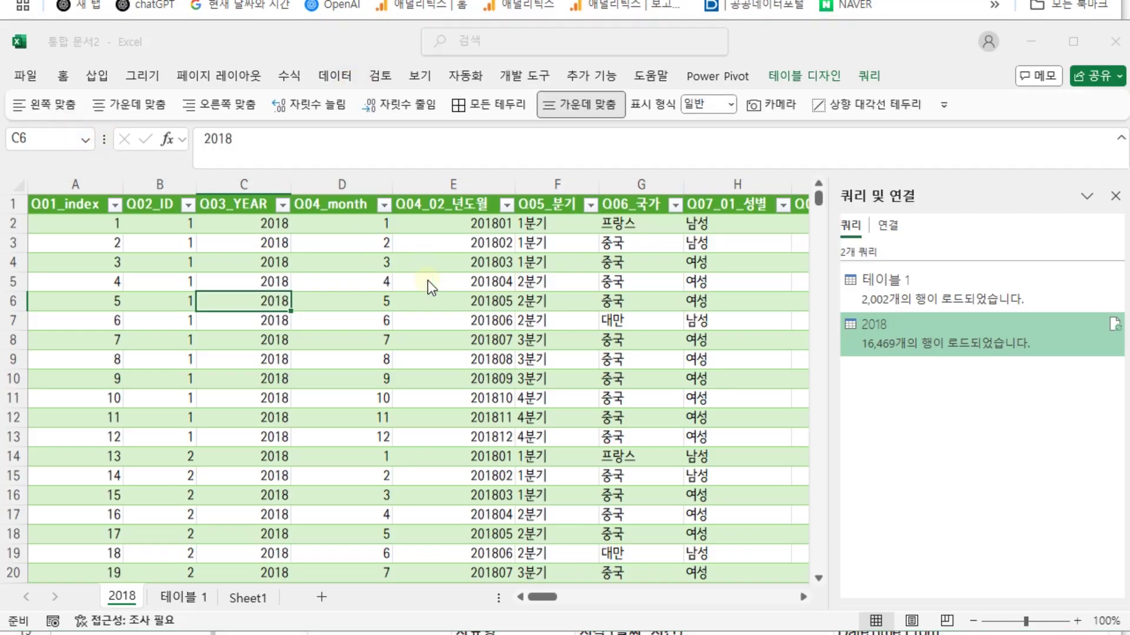
{"action": "left_click", "coordinate": [296, 330]}
{"action": "key", "text": "ctrl+v"}
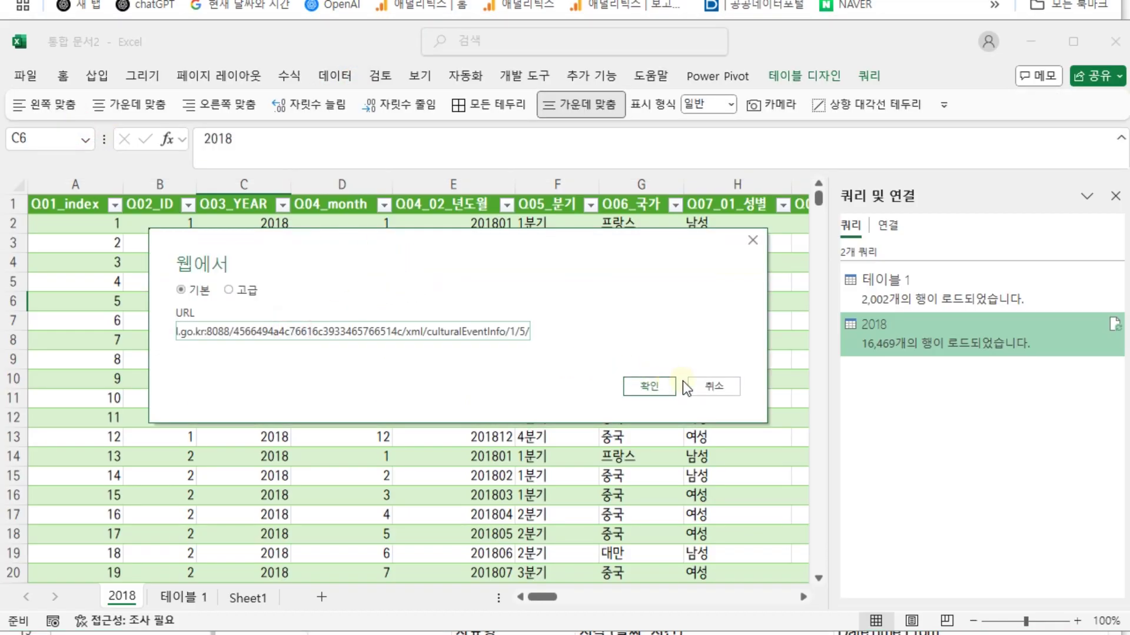
{"action": "left_click", "coordinate": [651, 387]}
{"action": "key", "text": "alt+Tab"}
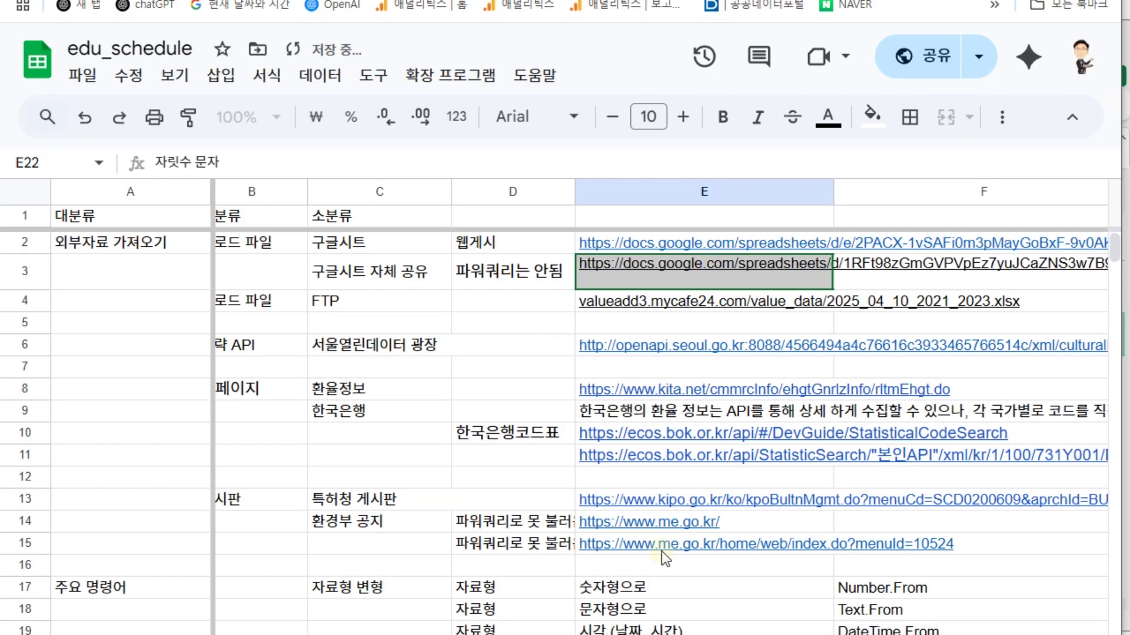
{"action": "key", "text": "alt+Tab"}
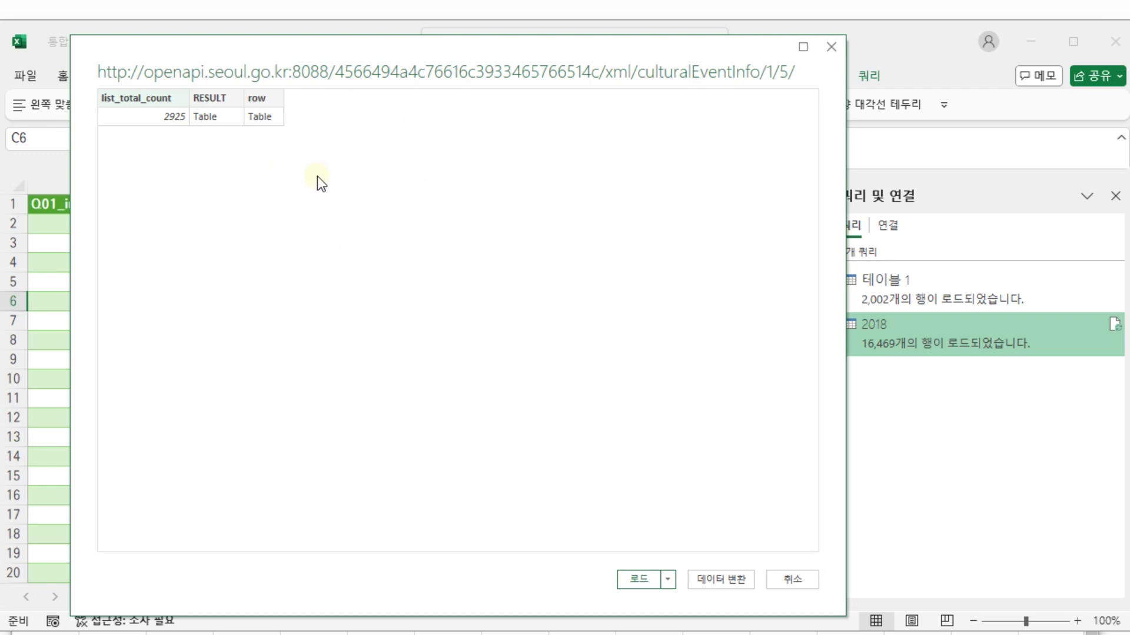
{"action": "left_click", "coordinate": [720, 582]}
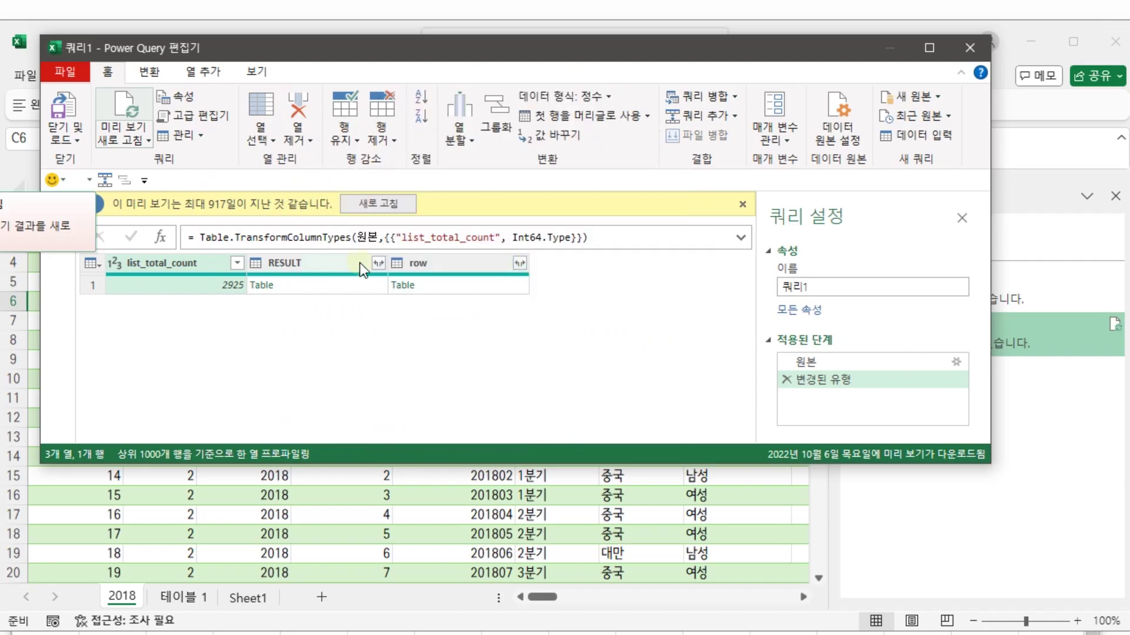
- Expand the RESULT and row table columns with all fields and original-name prefixes, then review the expanded columns
{"action": "left_click", "coordinate": [377, 263]}
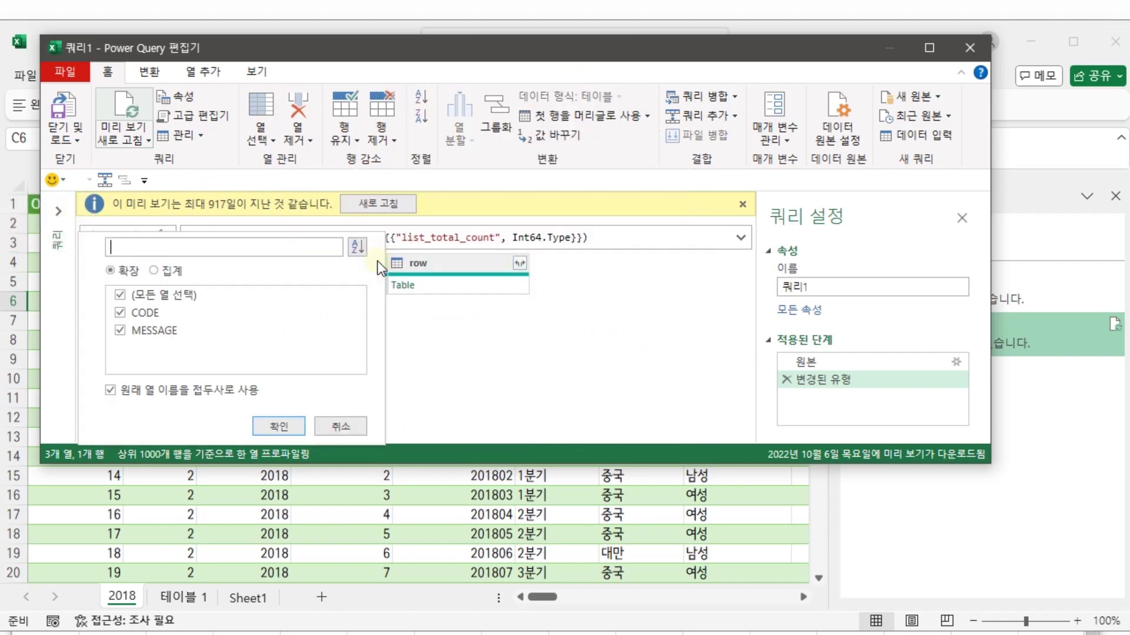
{"action": "left_click", "coordinate": [291, 432]}
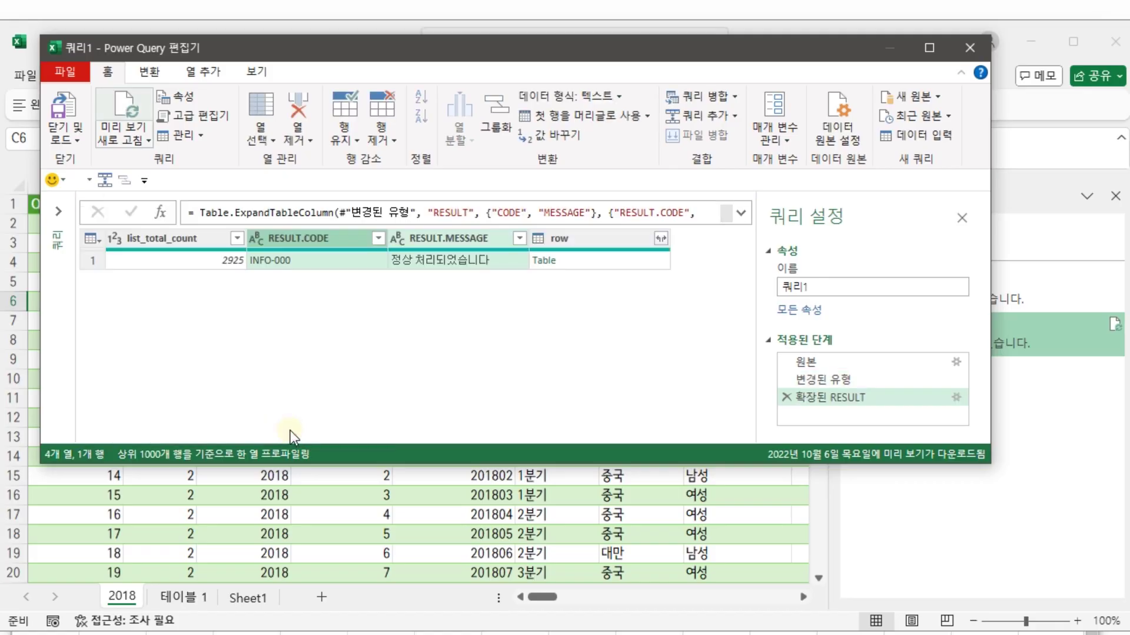
{"action": "left_click", "coordinate": [661, 238]}
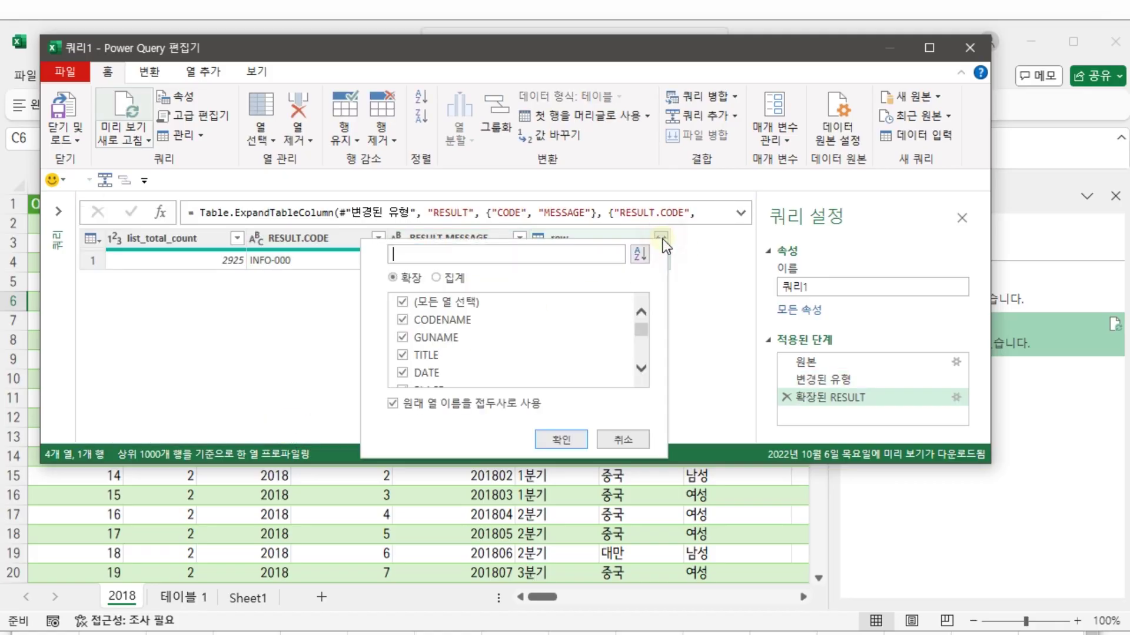
{"action": "left_click", "coordinate": [552, 441]}
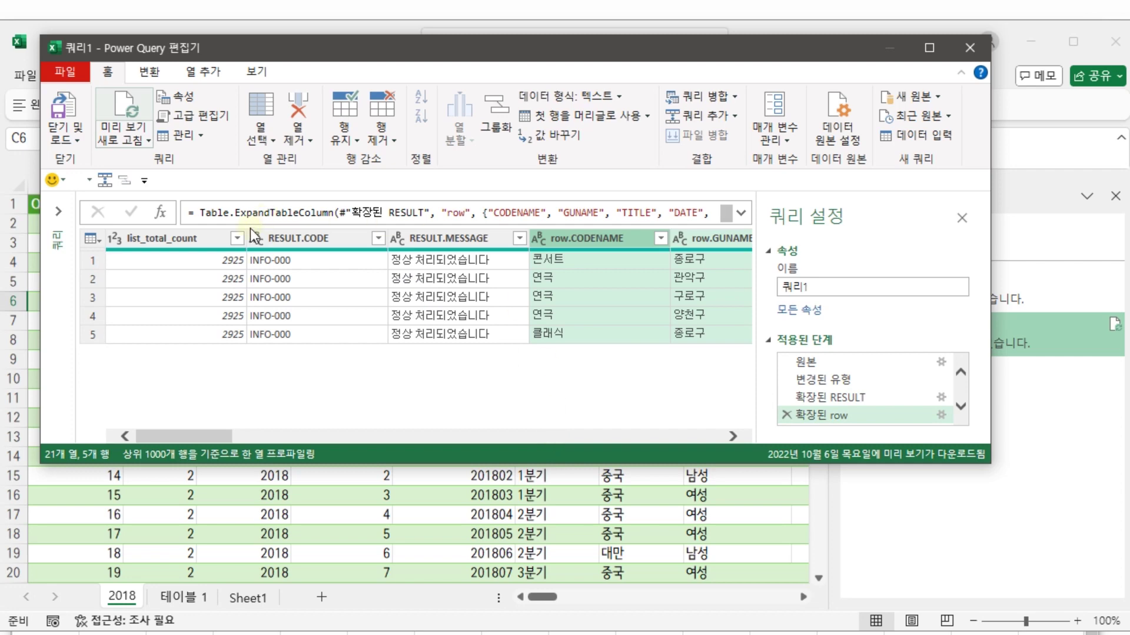
{"action": "left_click_drag", "start_coordinate": [221, 434], "coordinate": [617, 453]}
{"action": "left_click_drag", "start_coordinate": [739, 467], "coordinate": [184, 436]}
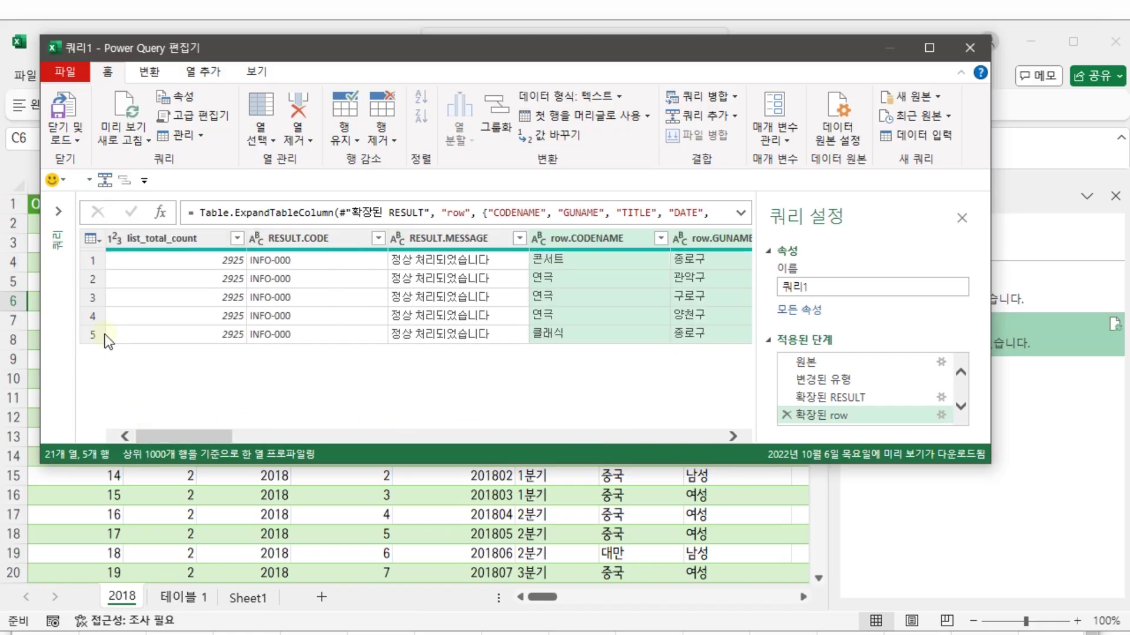
- Close the Power Query editor and load the query to a new worksheet, then close the queries pane and review all loaded columns
{"action": "left_click", "coordinate": [64, 106]}
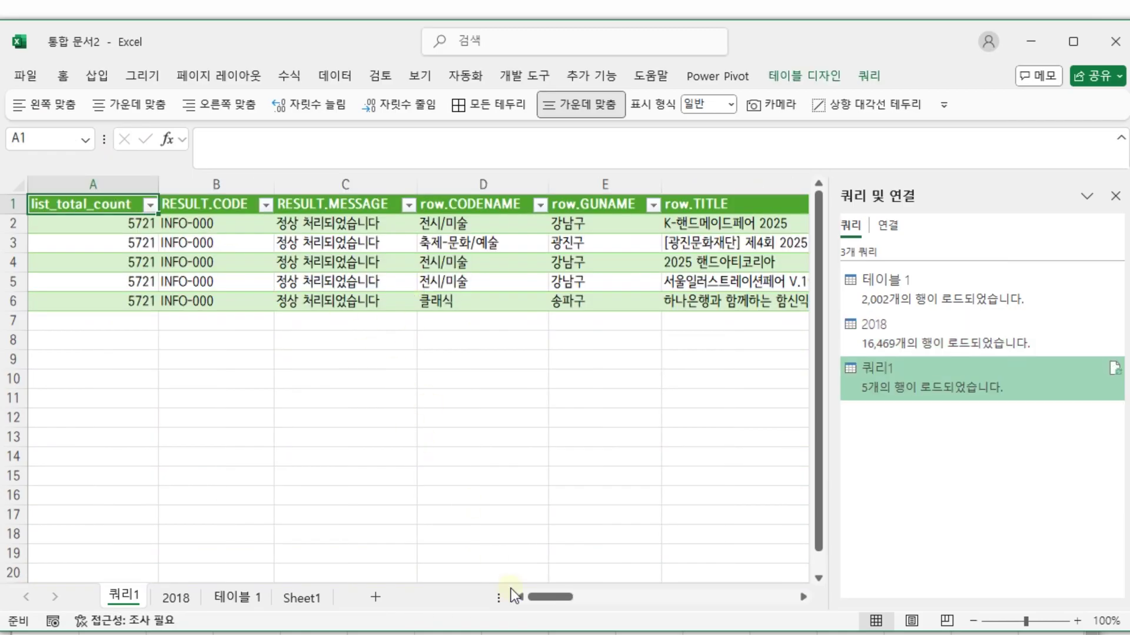
{"action": "left_click_drag", "start_coordinate": [551, 599], "coordinate": [565, 598]}
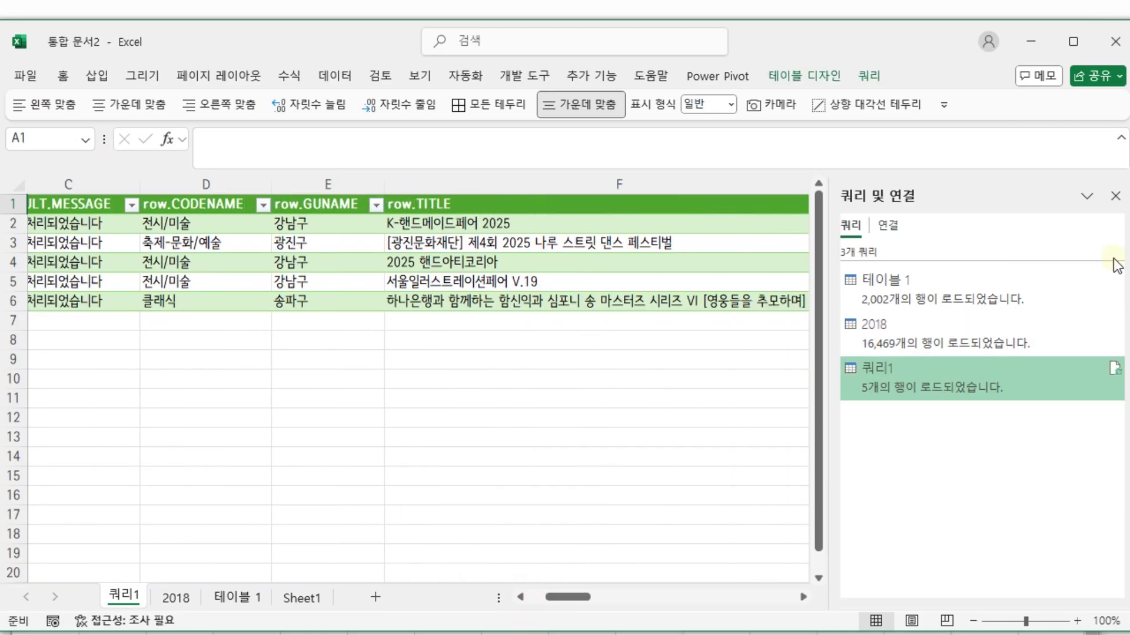
{"action": "left_click", "coordinate": [1115, 196]}
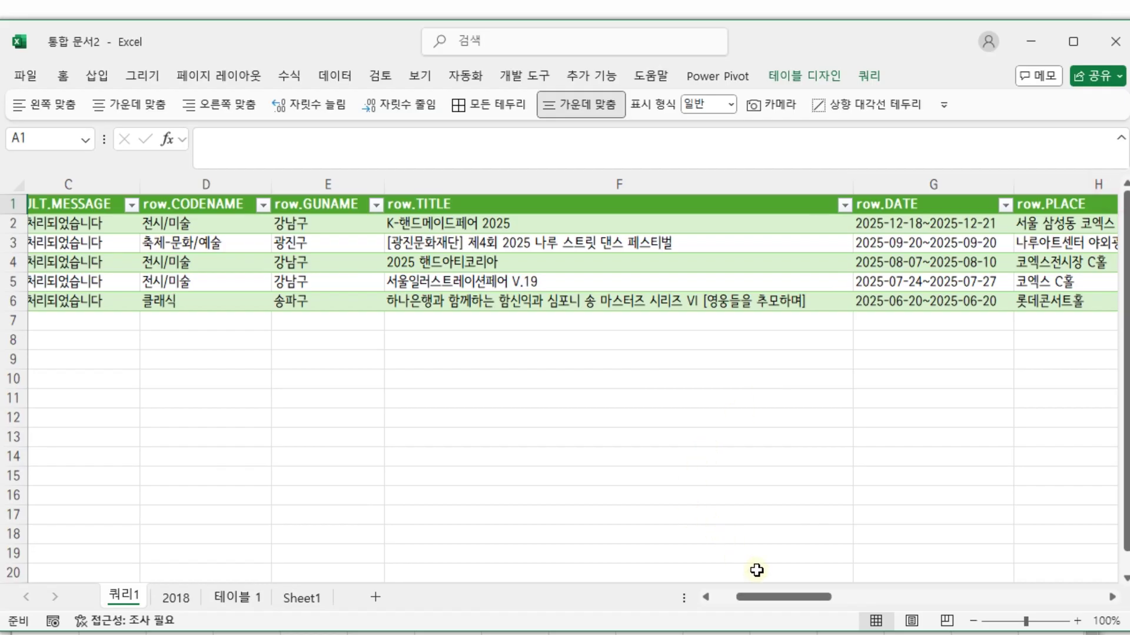
{"action": "left_click_drag", "start_coordinate": [763, 599], "coordinate": [1055, 605]}
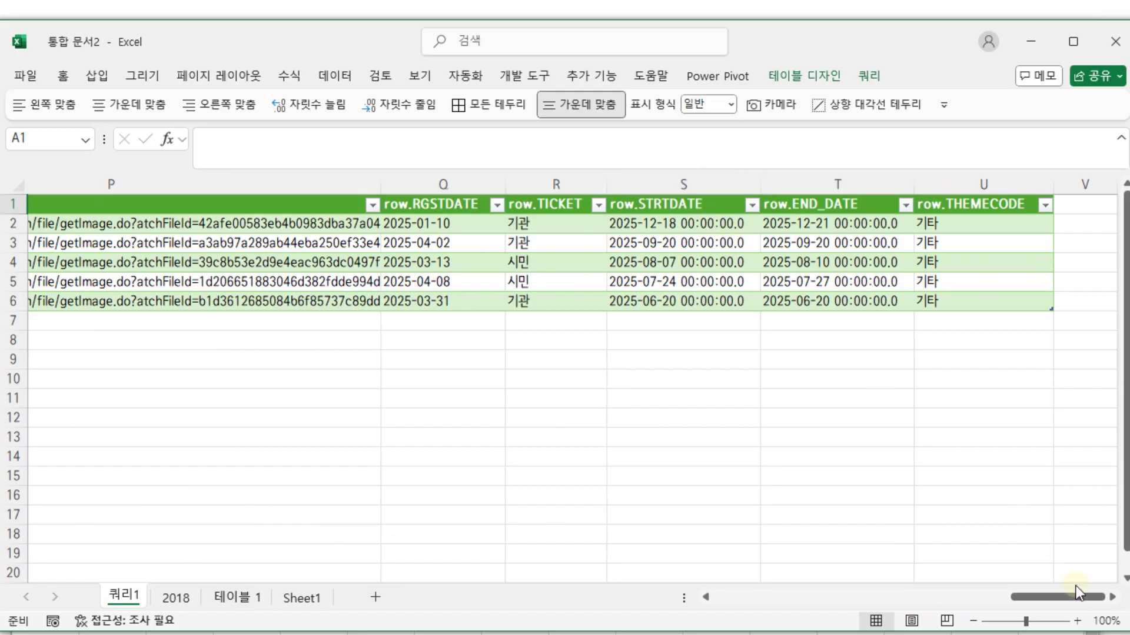
{"action": "left_click_drag", "start_coordinate": [1075, 602], "coordinate": [765, 596]}
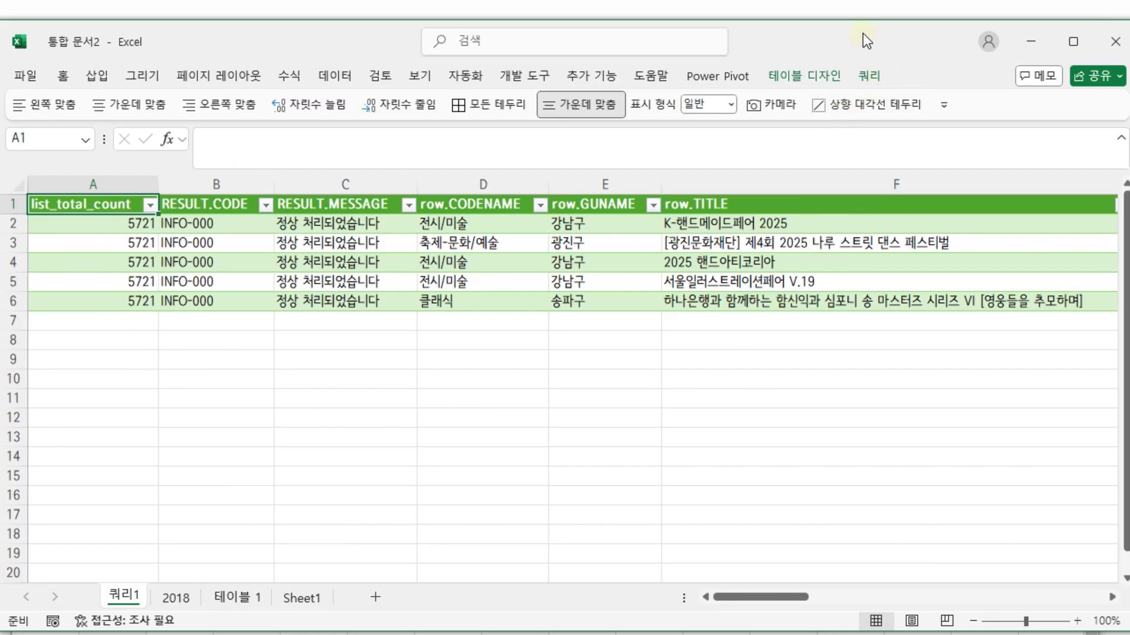
- Move the workbook window aside, minimize the published Google Sheet browser window, and select cell F2 in the loaded event table
{"action": "left_click_drag", "start_coordinate": [863, 34], "coordinate": [0, 215]}
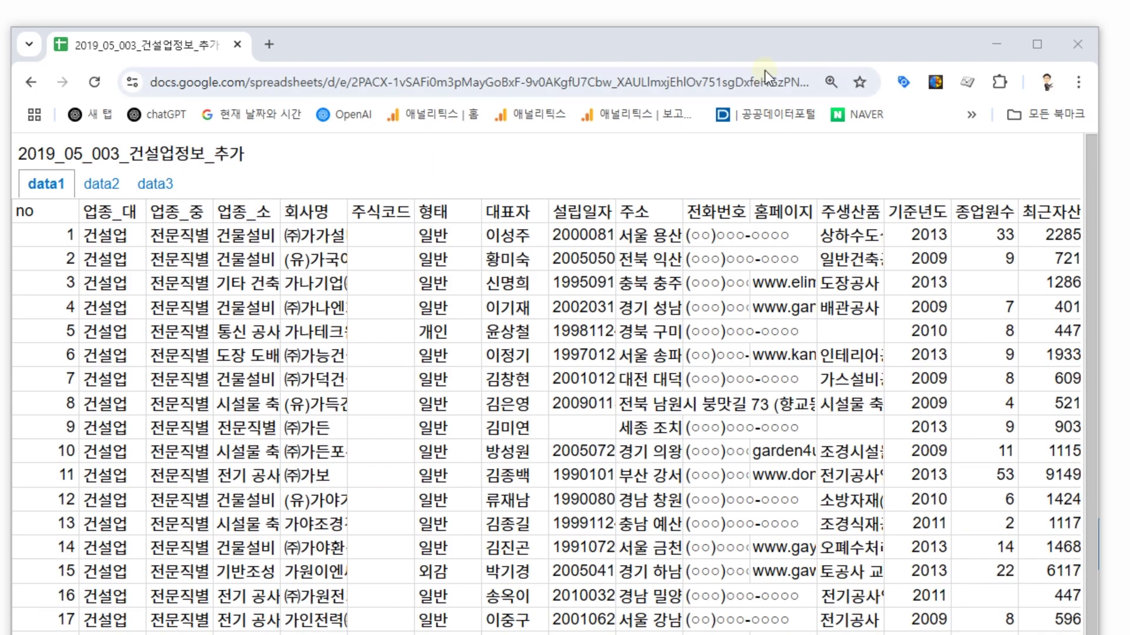
{"action": "left_click", "coordinate": [996, 41]}
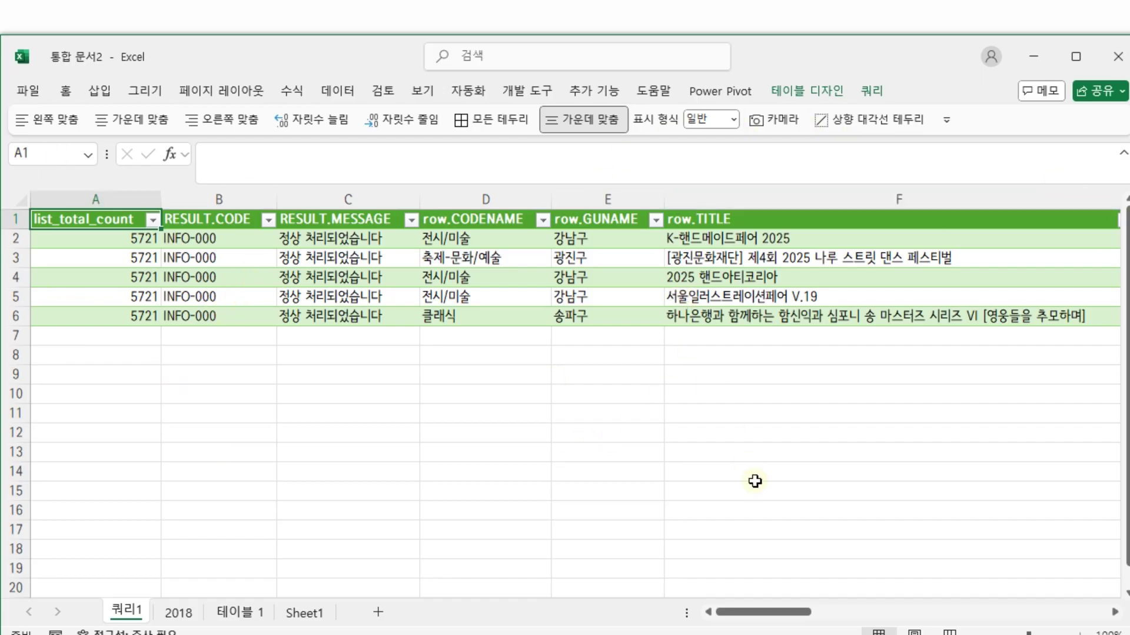
{"action": "left_click", "coordinate": [824, 239]}
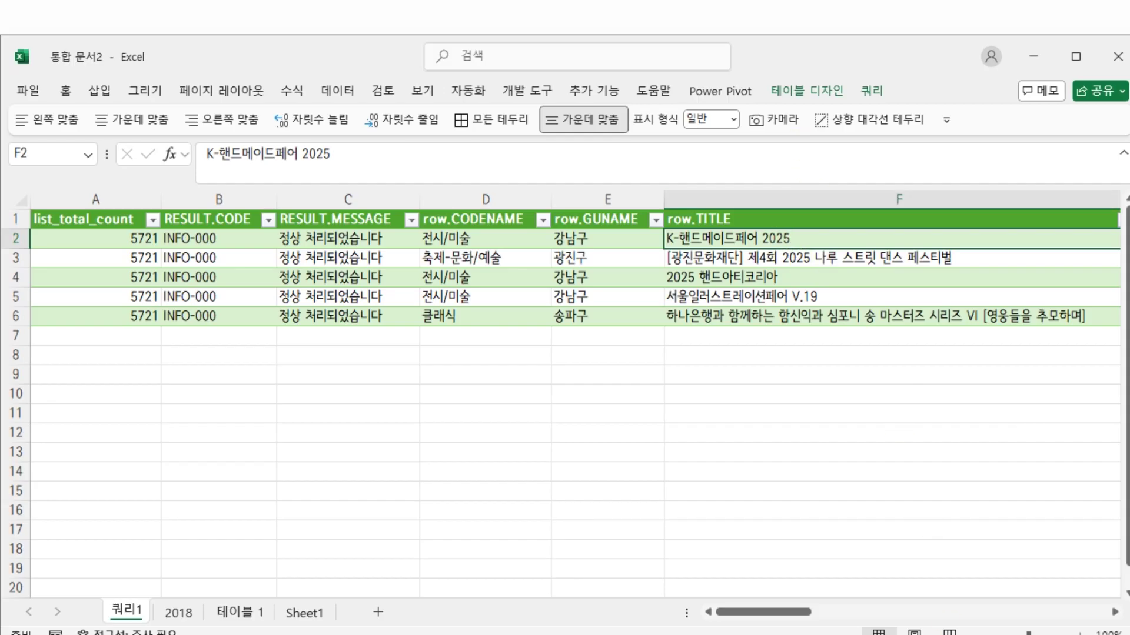
- Switch to the edu_schedule spreadsheet and examine the 한국은행 entries in rows 9 to 11, including the code table and StatisticSearch API links
{"action": "key", "text": "alt+Tab"}
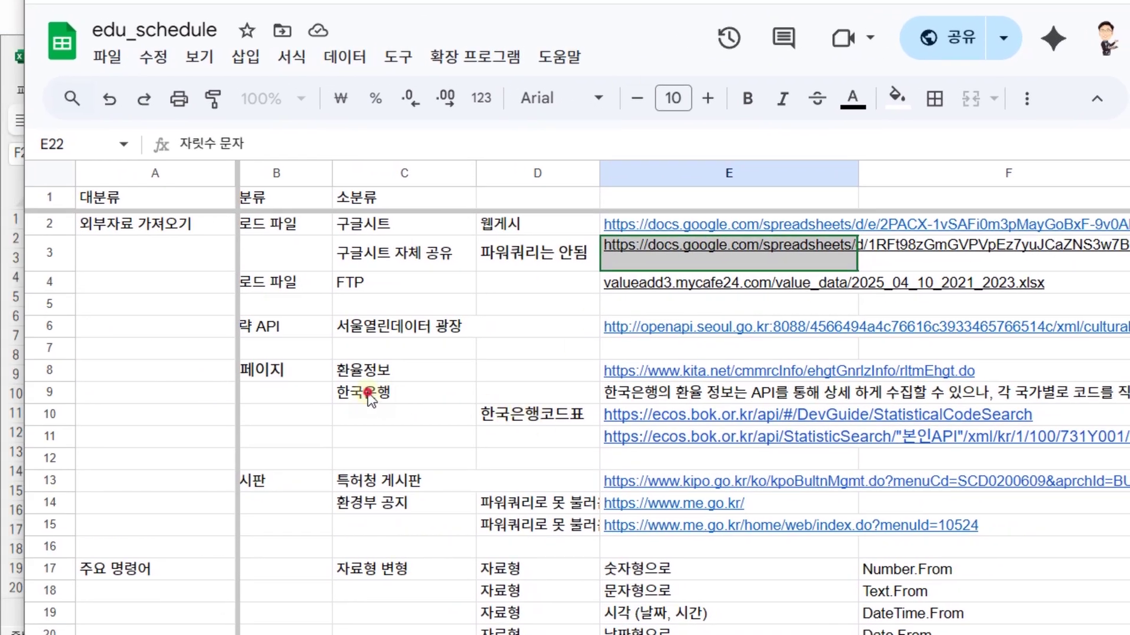
{"action": "left_click", "coordinate": [369, 394]}
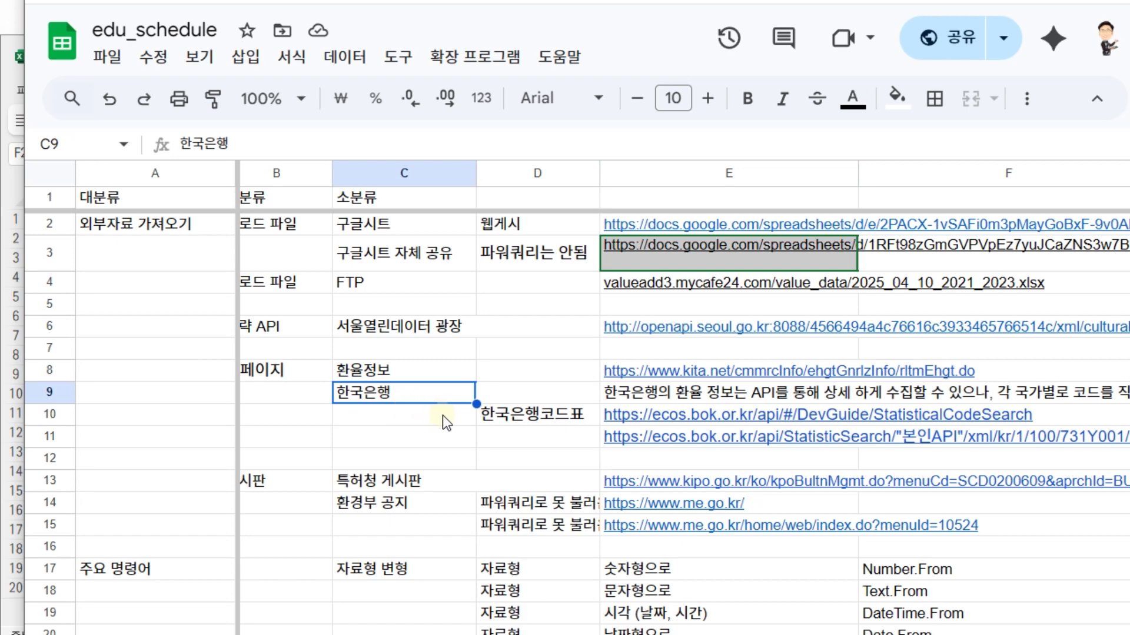
{"action": "left_click", "coordinate": [544, 440]}
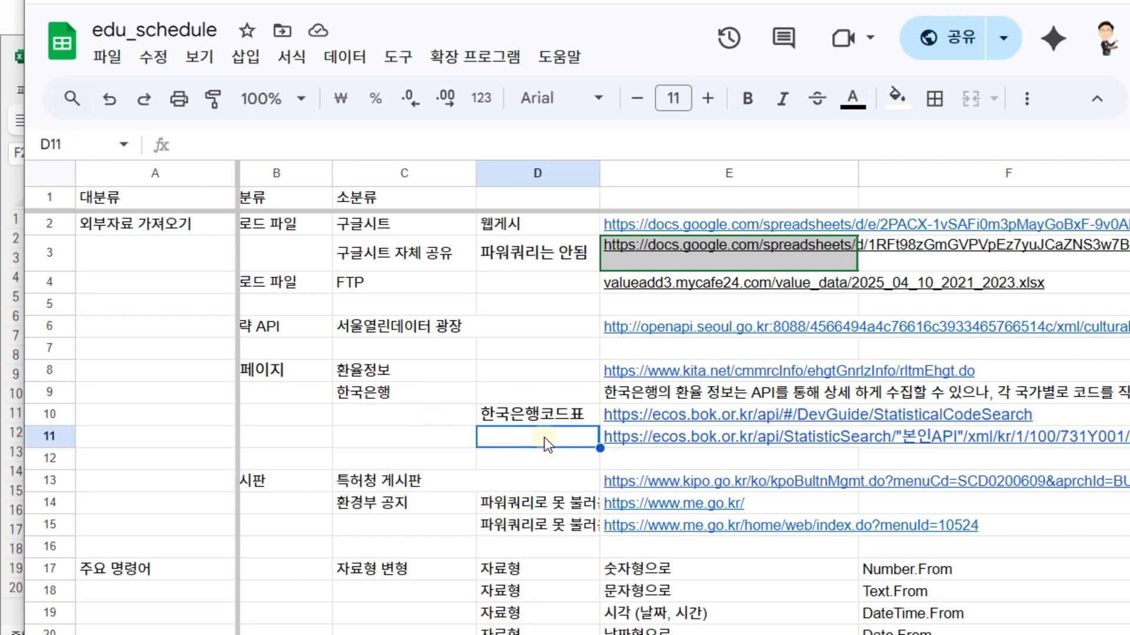
{"action": "key", "text": "Right"}
{"action": "key", "text": "Left"}
{"action": "key", "text": "Up"}
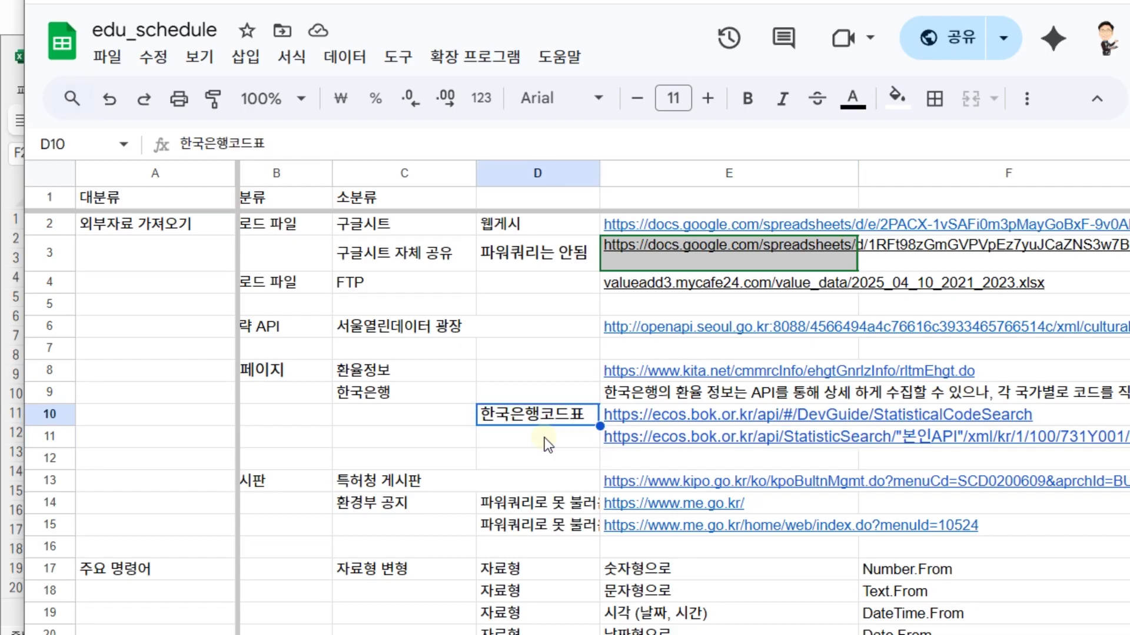
{"action": "key", "text": "Left"}
{"action": "key", "text": "Up"}
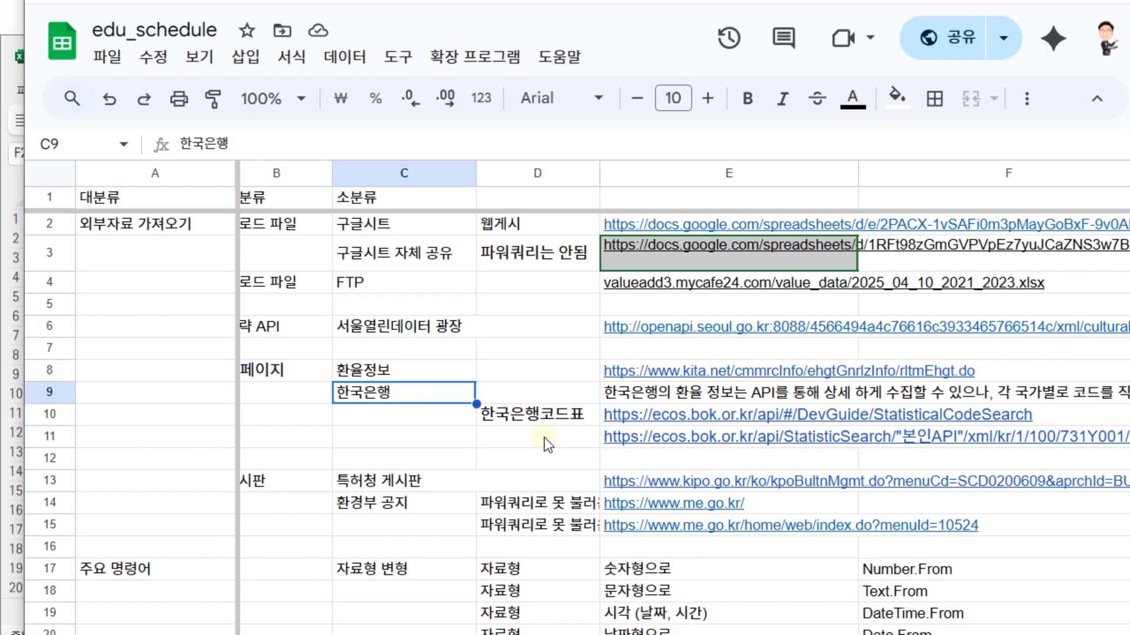
{"action": "key", "text": "Right"}
{"action": "key", "text": "Down"}
{"action": "key", "text": "Down"}
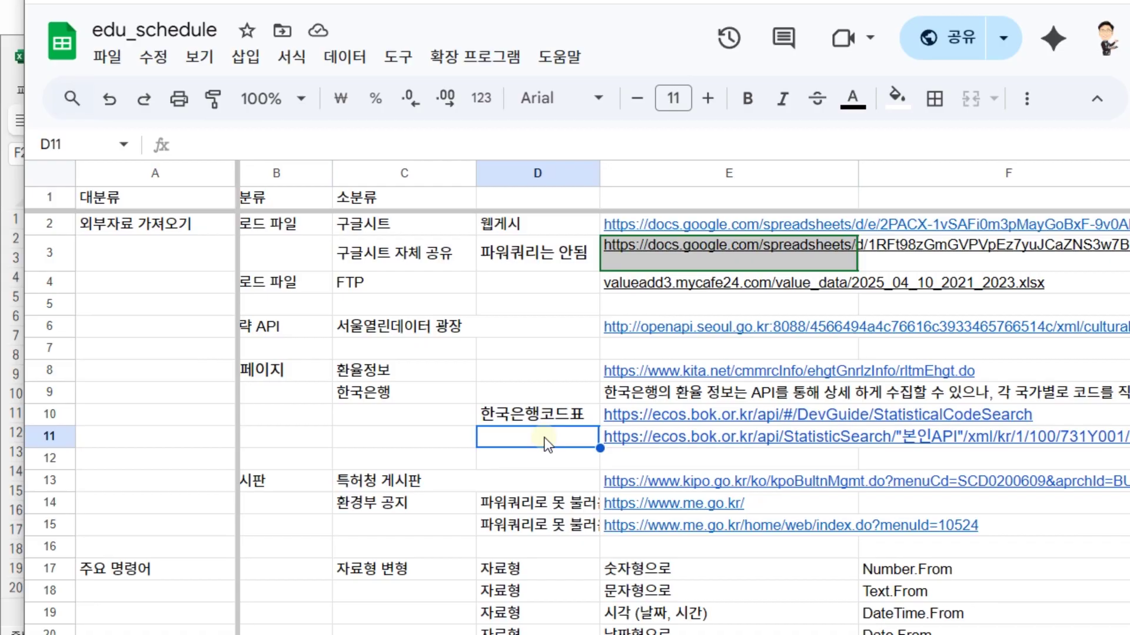
{"action": "key", "text": "Right"}
{"action": "key", "text": "Left"}
{"action": "key", "text": "Right"}
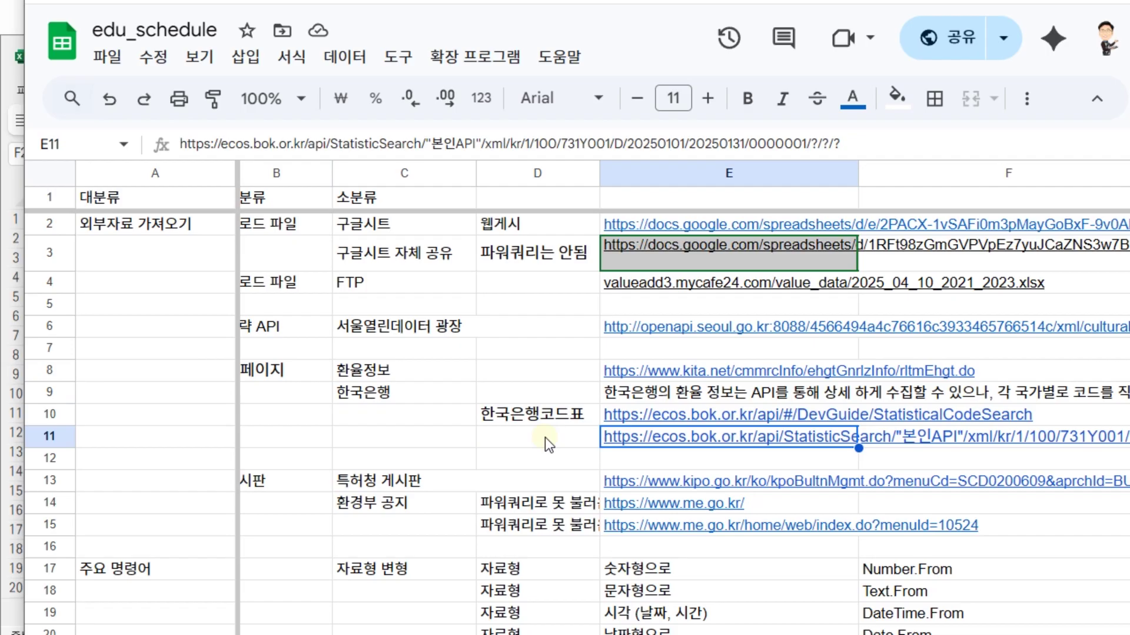
- Copy the 환율정보 address from merged cell E8:H8, open it in a new browser window, and reposition that window
{"action": "left_click", "coordinate": [538, 380]}
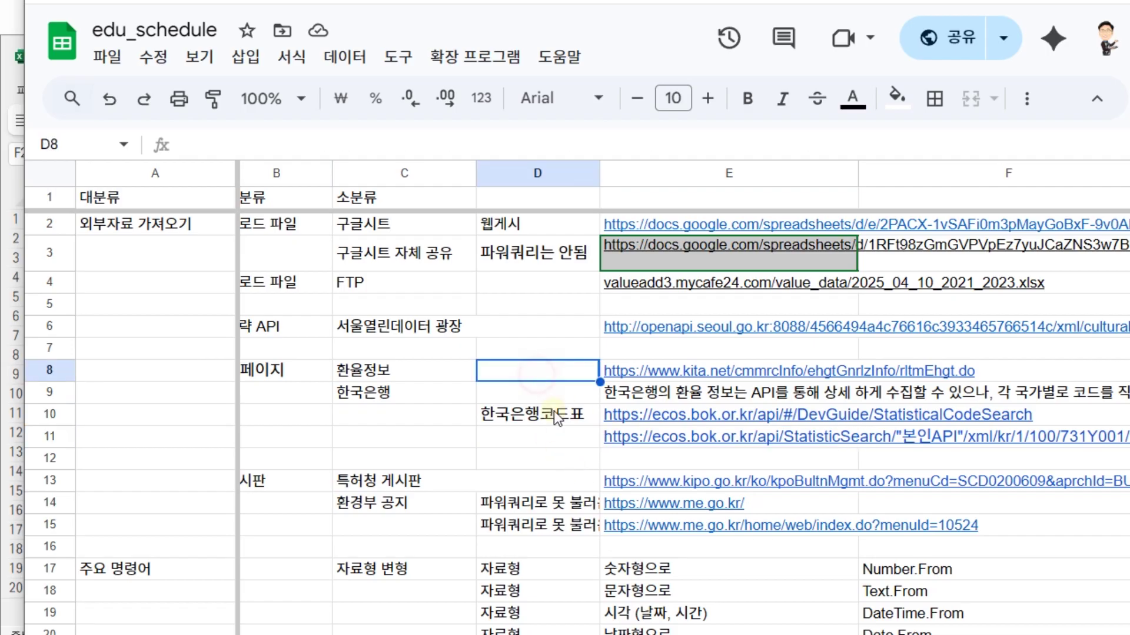
{"action": "key", "text": "Right"}
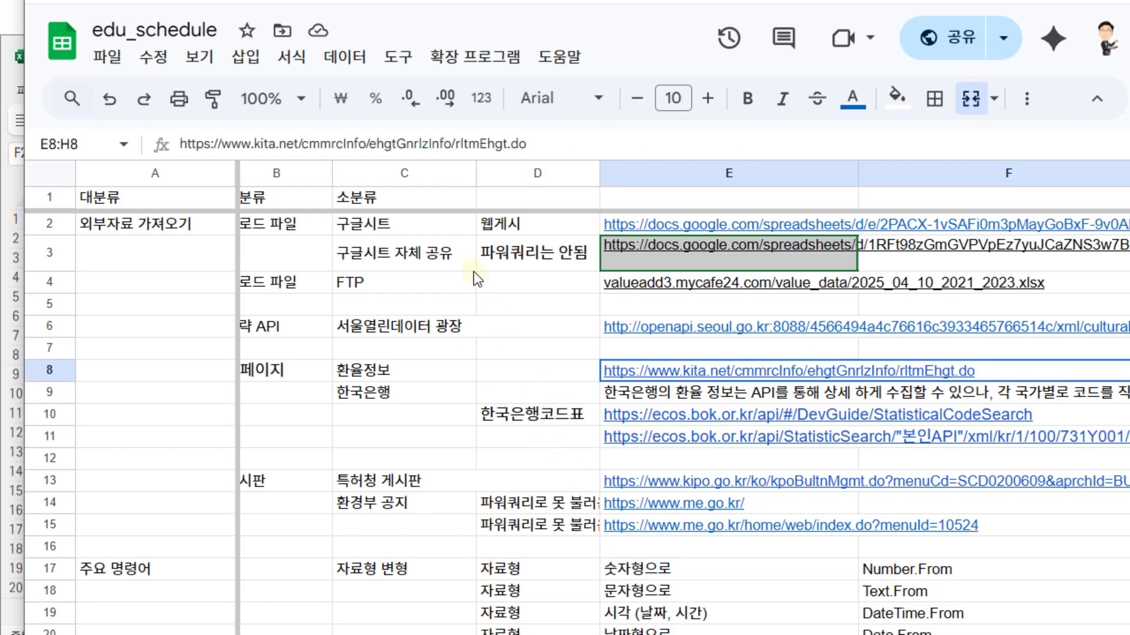
{"action": "left_click_drag", "start_coordinate": [584, 144], "coordinate": [180, 143]}
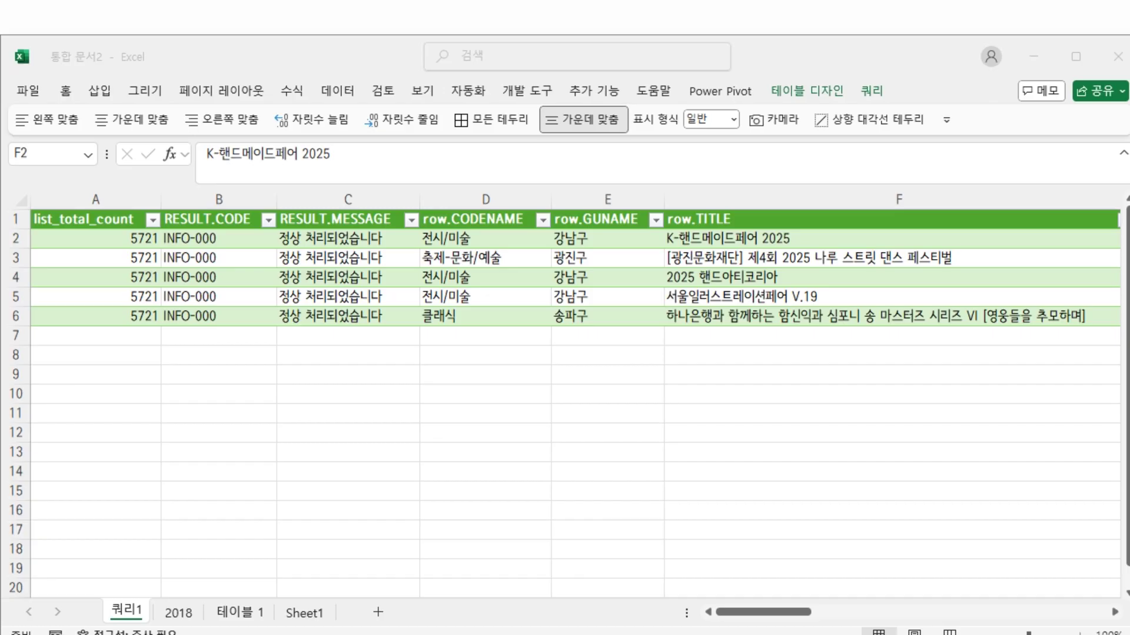
{"action": "type", "text": "https://www.kita.net/cmmrcInfo/ehgtGnrlzInfo/rltmEhgt.do"}
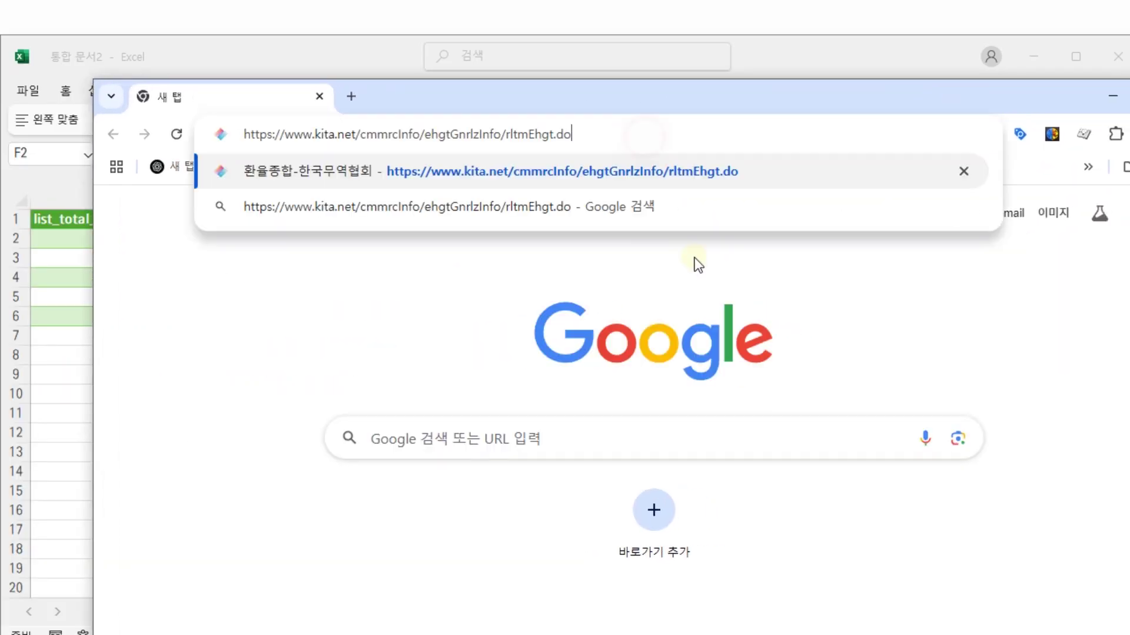
{"action": "key", "text": "Return"}
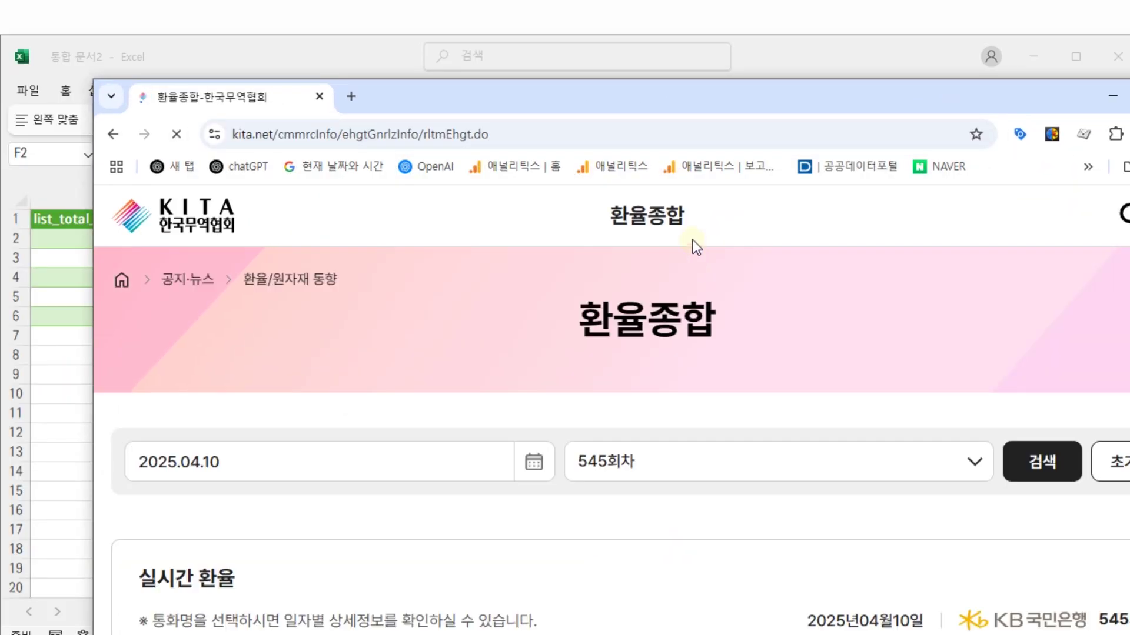
{"action": "left_click_drag", "start_coordinate": [813, 100], "coordinate": [705, 0]}
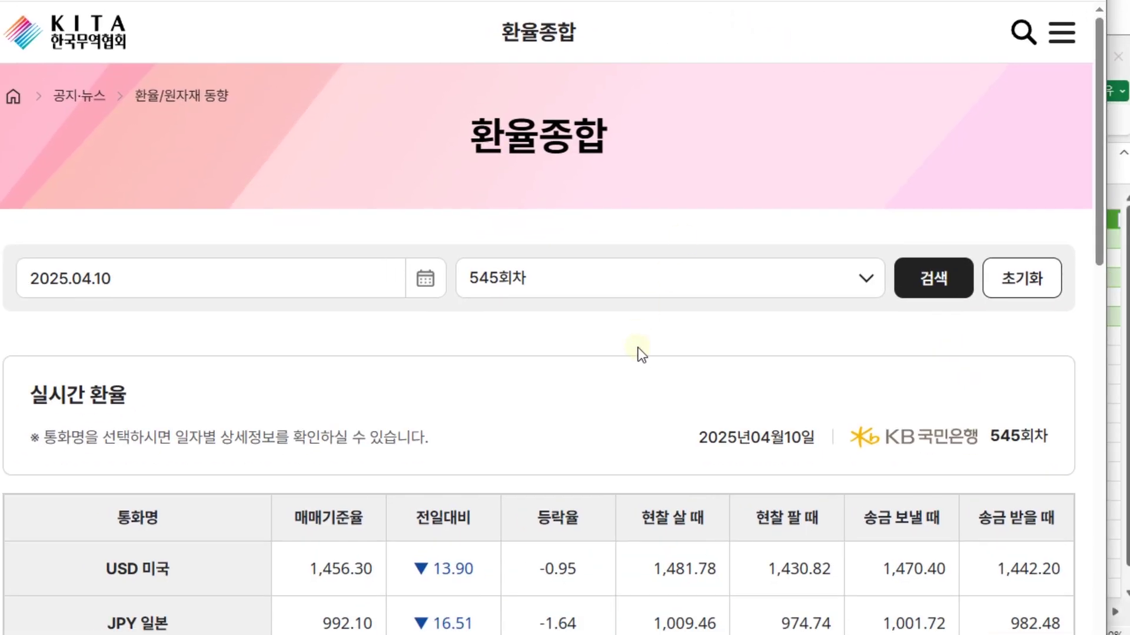
- Examine the KITA 환율종합 page, checking its date and round search fields, usage note and 실시간 환율 currency table
{"action": "scroll", "coordinate": [640, 360], "scroll_direction": "down", "scroll_amount": 10}
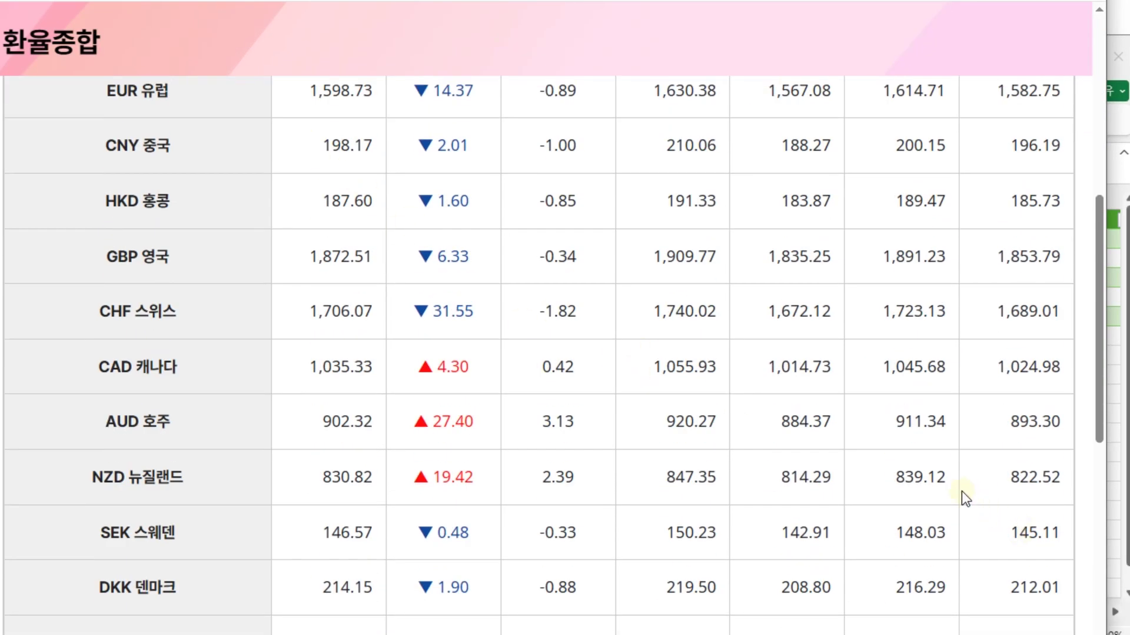
{"action": "scroll", "coordinate": [756, 312], "scroll_direction": "down", "scroll_amount": 20}
{"action": "scroll", "coordinate": [529, 239], "scroll_direction": "up", "scroll_amount": 20}
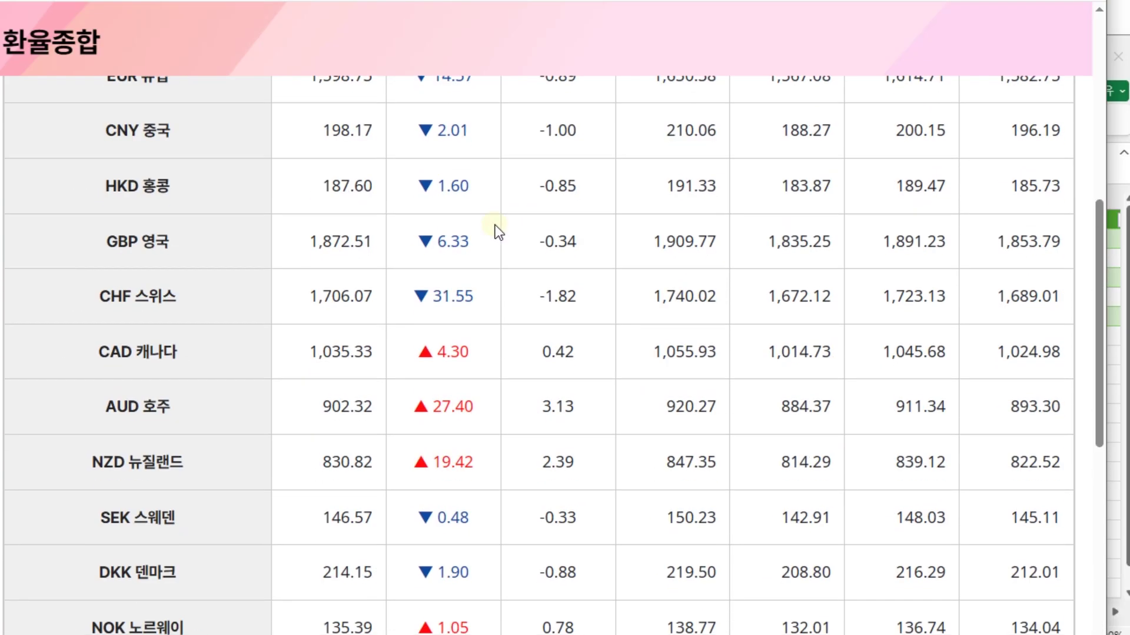
{"action": "scroll", "coordinate": [376, 432], "scroll_direction": "up", "scroll_amount": 10}
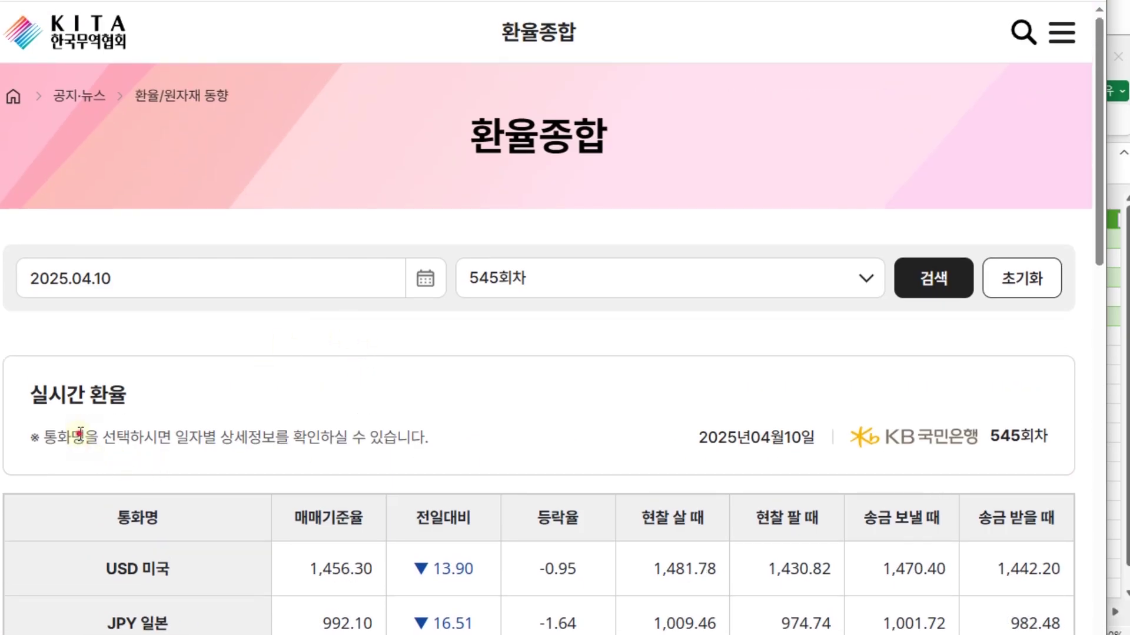
{"action": "left_click_drag", "start_coordinate": [80, 434], "coordinate": [553, 471]}
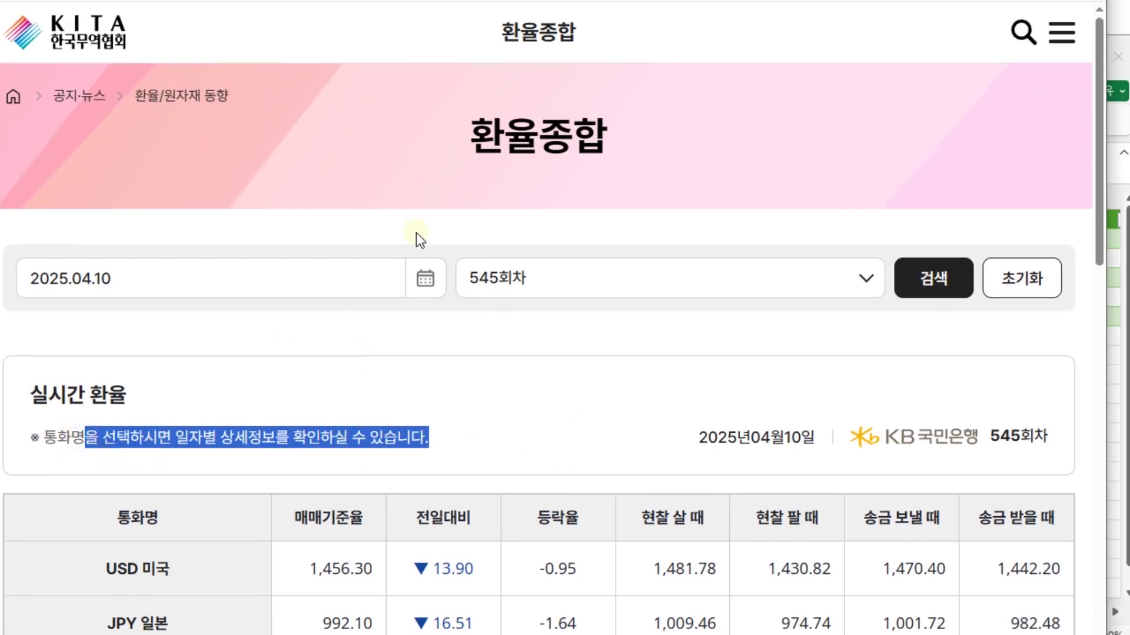
{"action": "left_click_drag", "start_coordinate": [420, 240], "coordinate": [850, 327]}
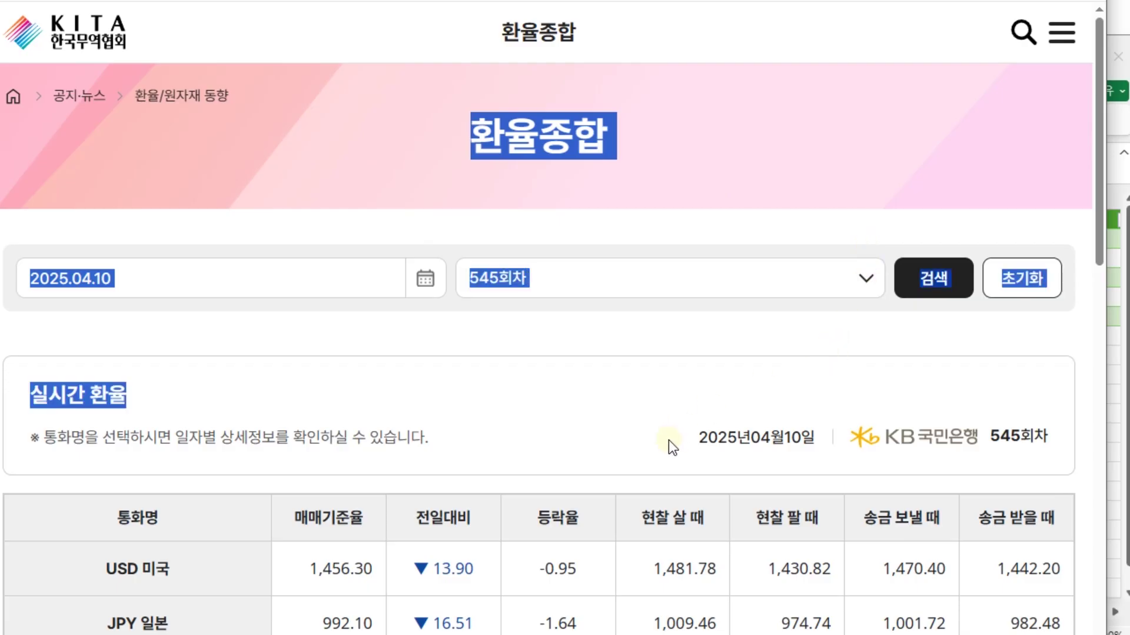
{"action": "scroll", "coordinate": [668, 441], "scroll_direction": "down", "scroll_amount": 5}
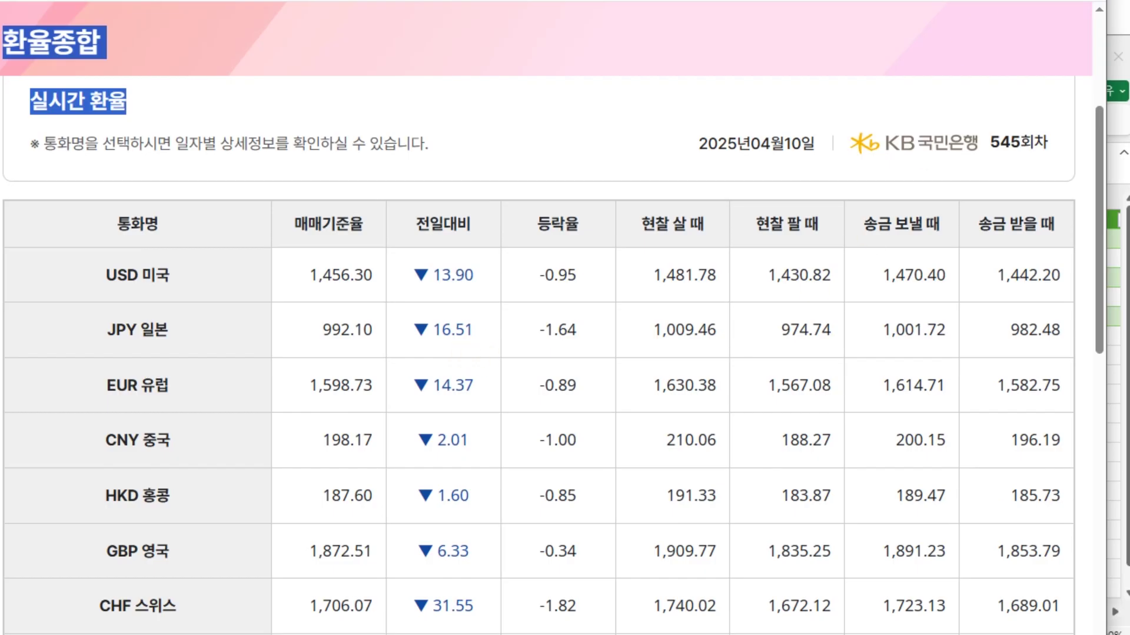
{"action": "key", "text": "super+Down"}
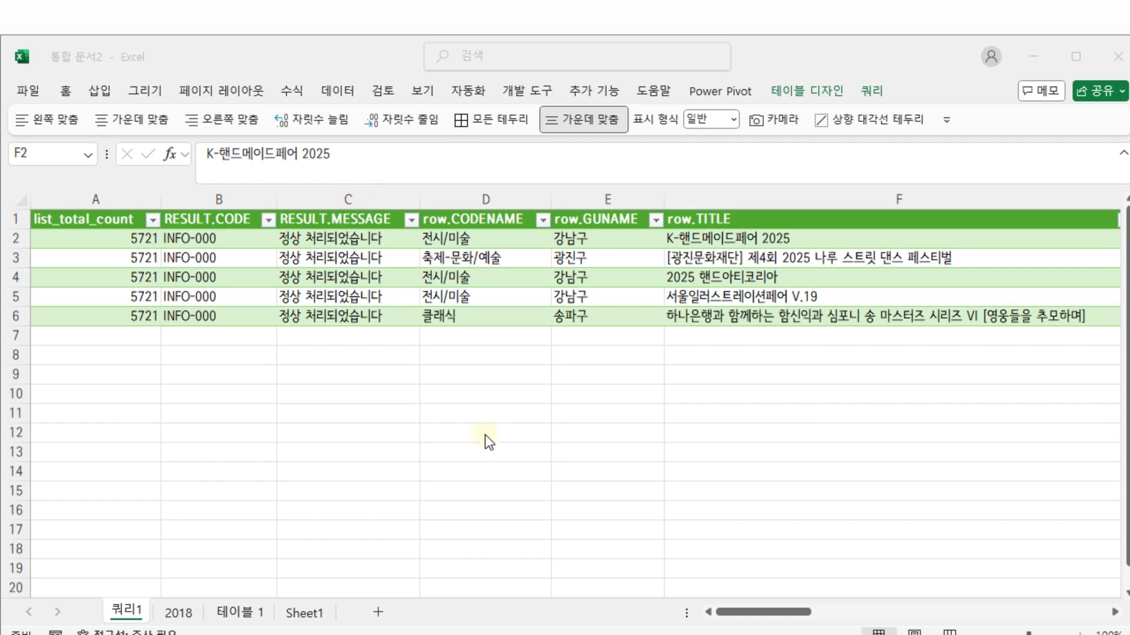
{"action": "left_click", "coordinate": [348, 91]}
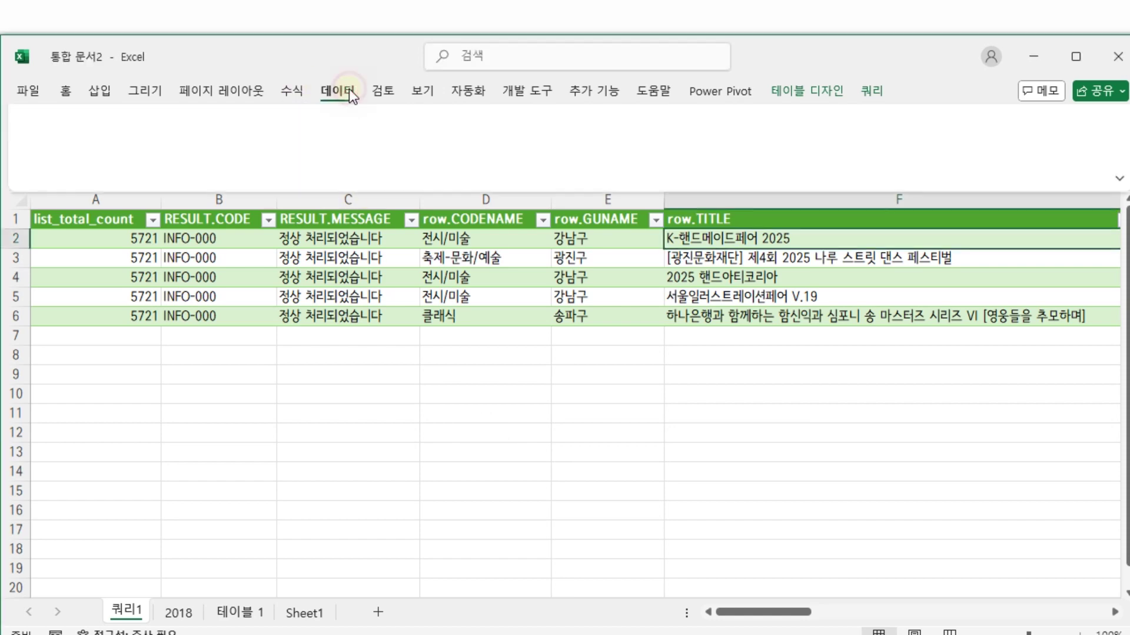
{"action": "left_click", "coordinate": [47, 144]}
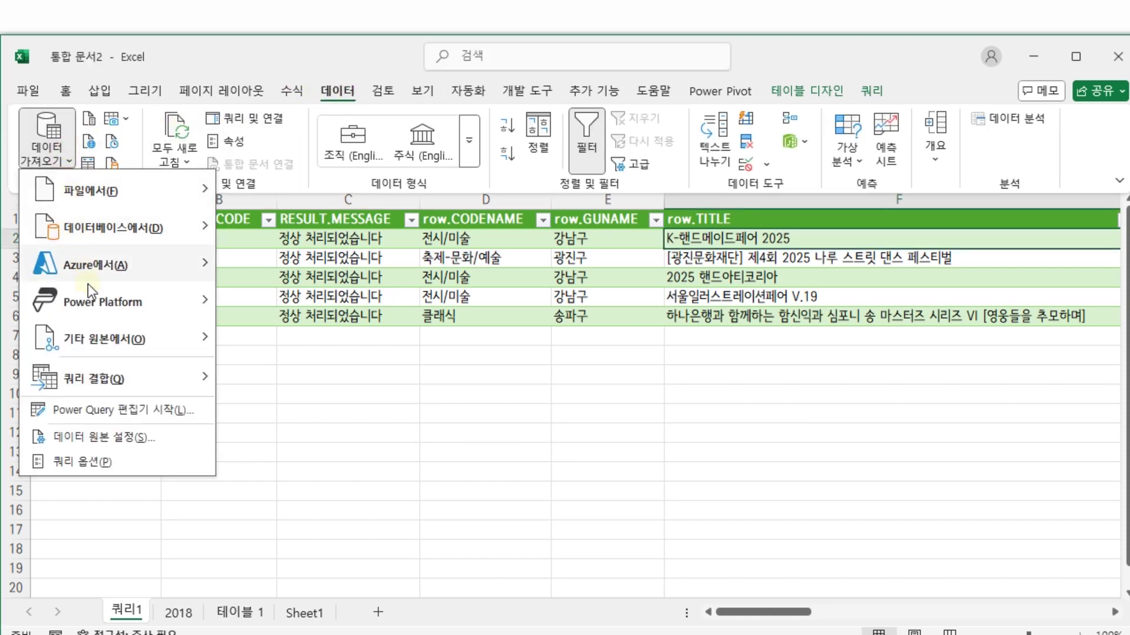
{"action": "left_click", "coordinate": [91, 340]}
{"action": "left_click", "coordinate": [306, 375]}
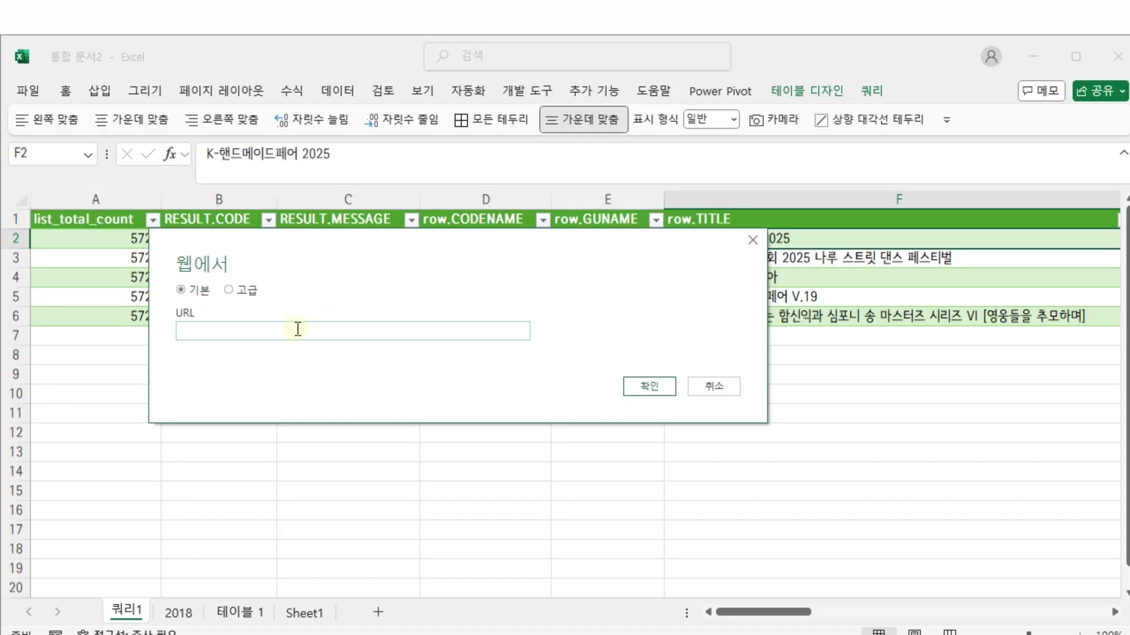
{"action": "type", "text": "https://www.kita.net/cmmrcInfo/ehgtGnrlzInfo/rltmEhgt.do"}
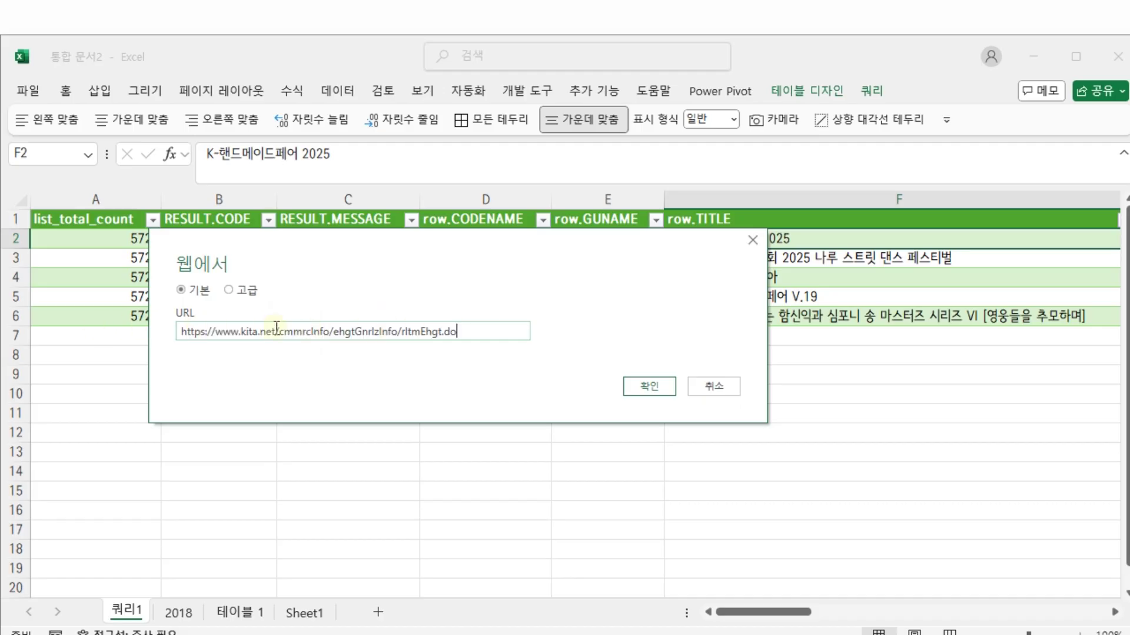
{"action": "left_click", "coordinate": [650, 386]}
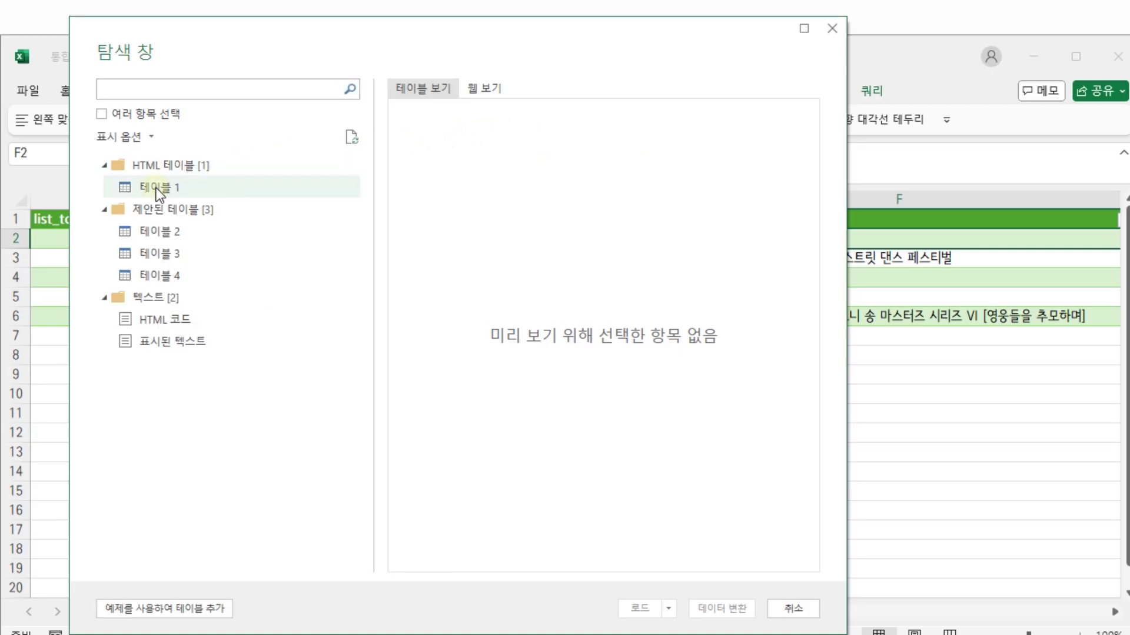
- Preview the KITA page's detected tables and HTML 코드, then open 테이블 1 in the Power Query editor for transformation
{"action": "left_click", "coordinate": [157, 188]}
{"action": "left_click", "coordinate": [147, 232]}
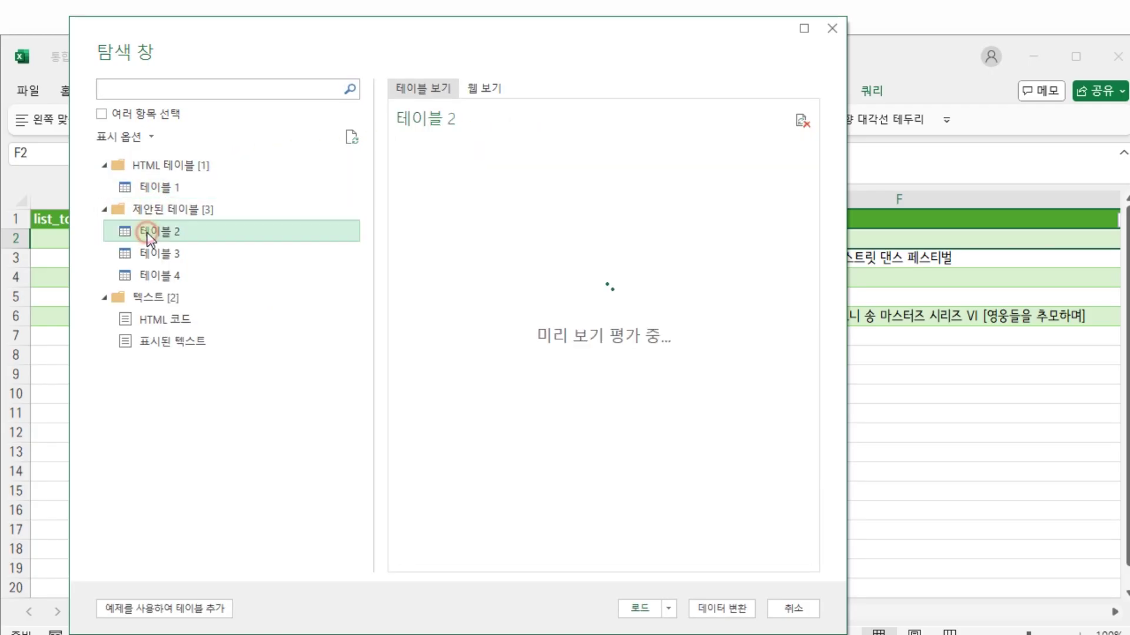
{"action": "left_click", "coordinate": [147, 253]}
{"action": "left_click", "coordinate": [147, 277]}
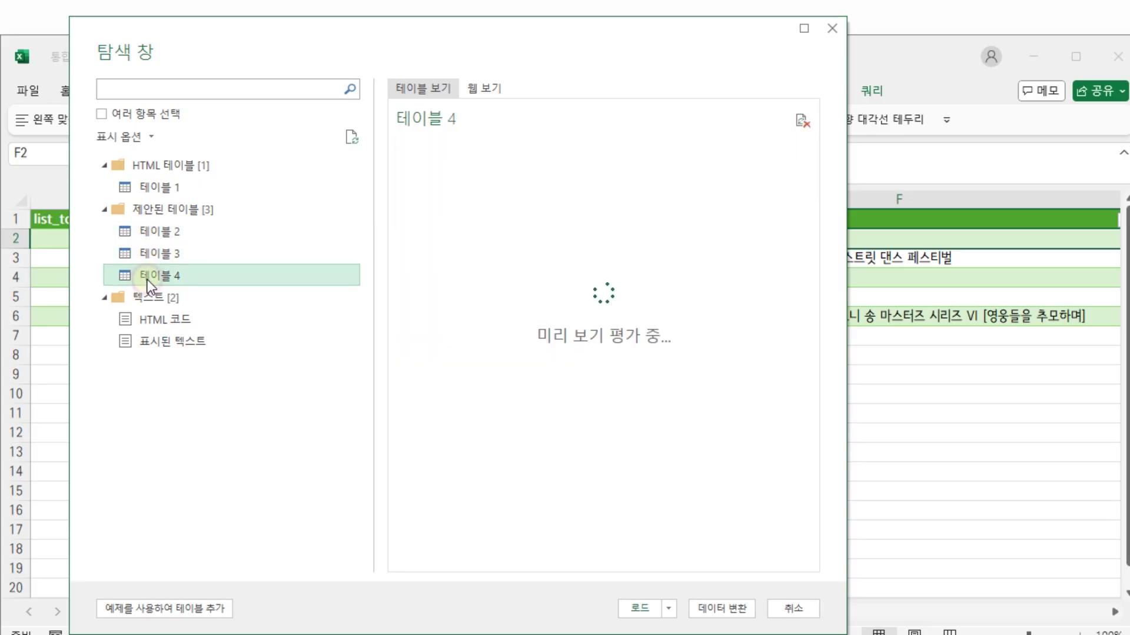
{"action": "left_click", "coordinate": [149, 320]}
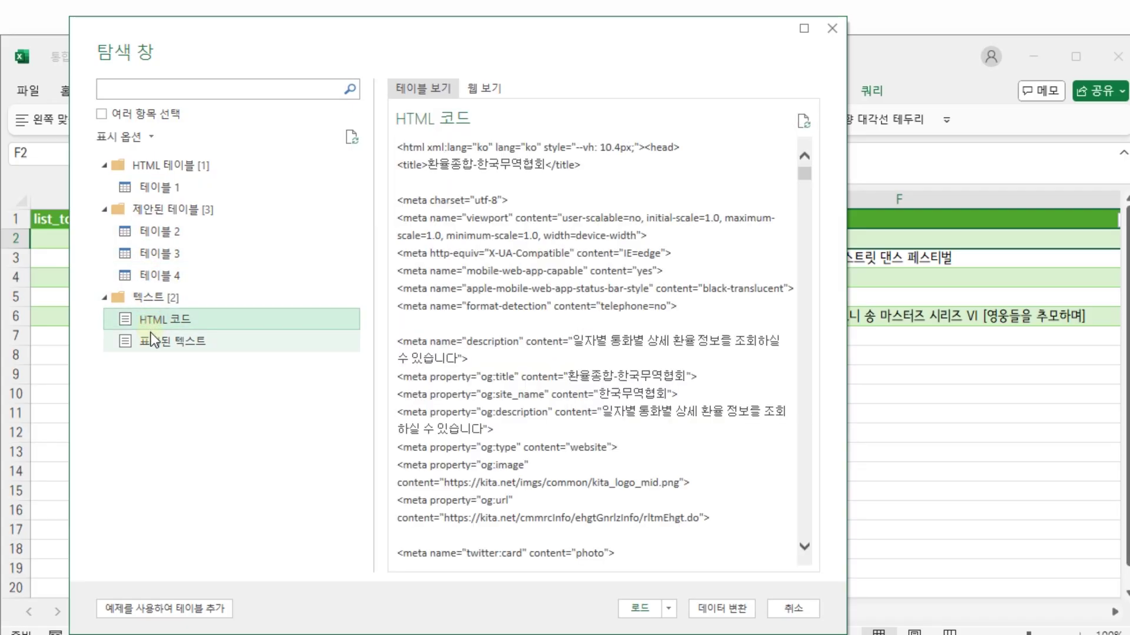
{"action": "left_click", "coordinate": [160, 187]}
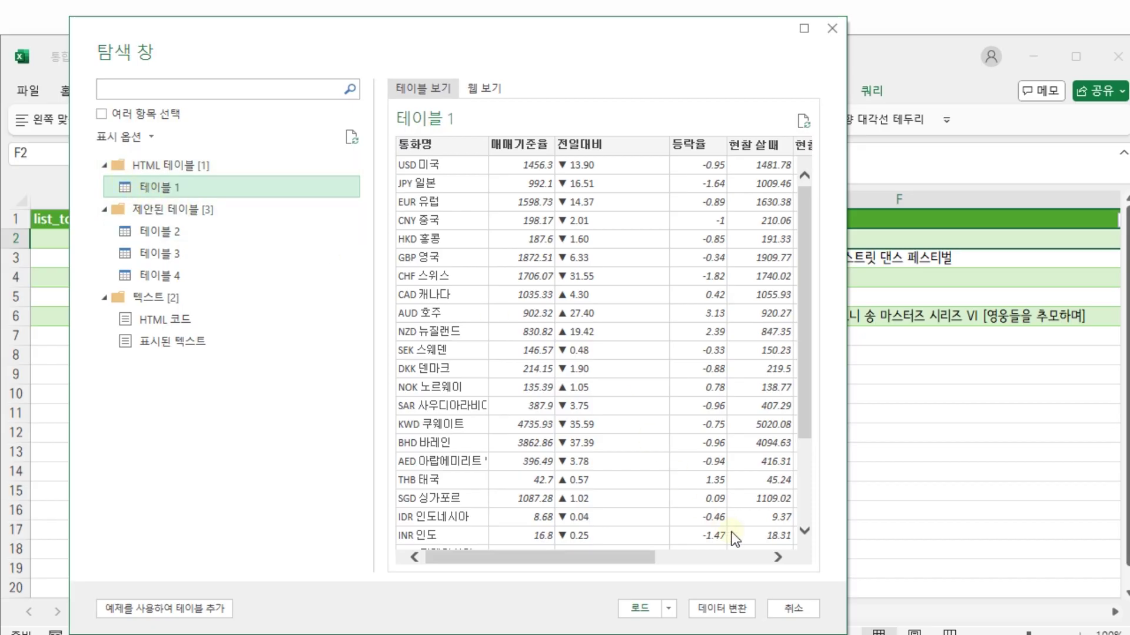
{"action": "left_click", "coordinate": [722, 608]}
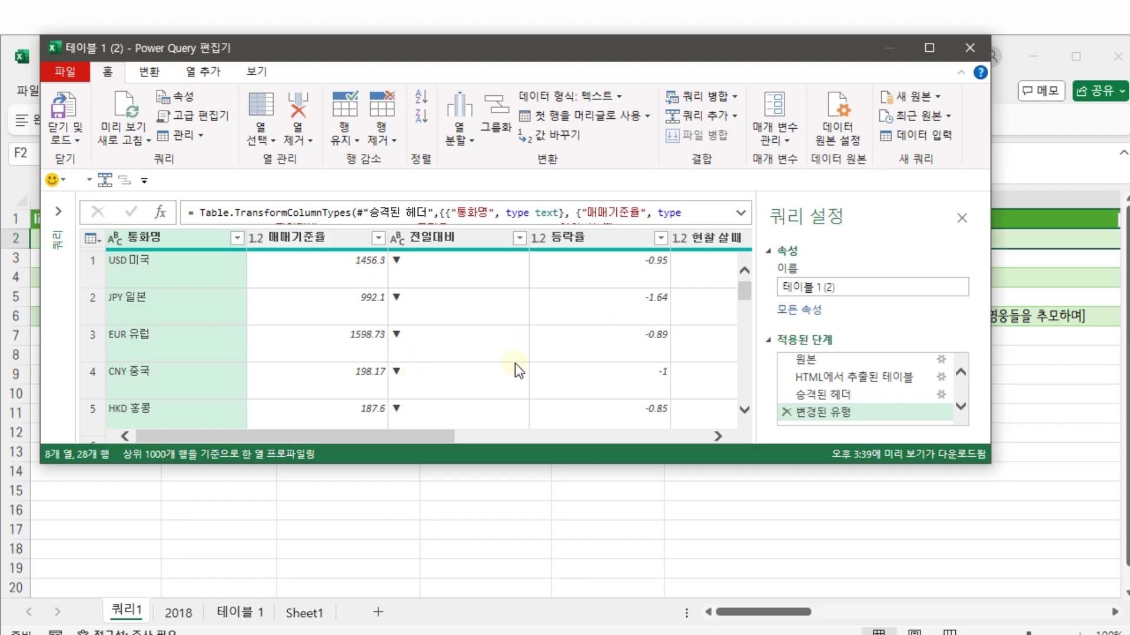
- Hide the query settings, enlarge the editor, and examine the exchange-rate columns from 통화명 to 송금 받을 때 and the query list
{"action": "left_click", "coordinate": [960, 218]}
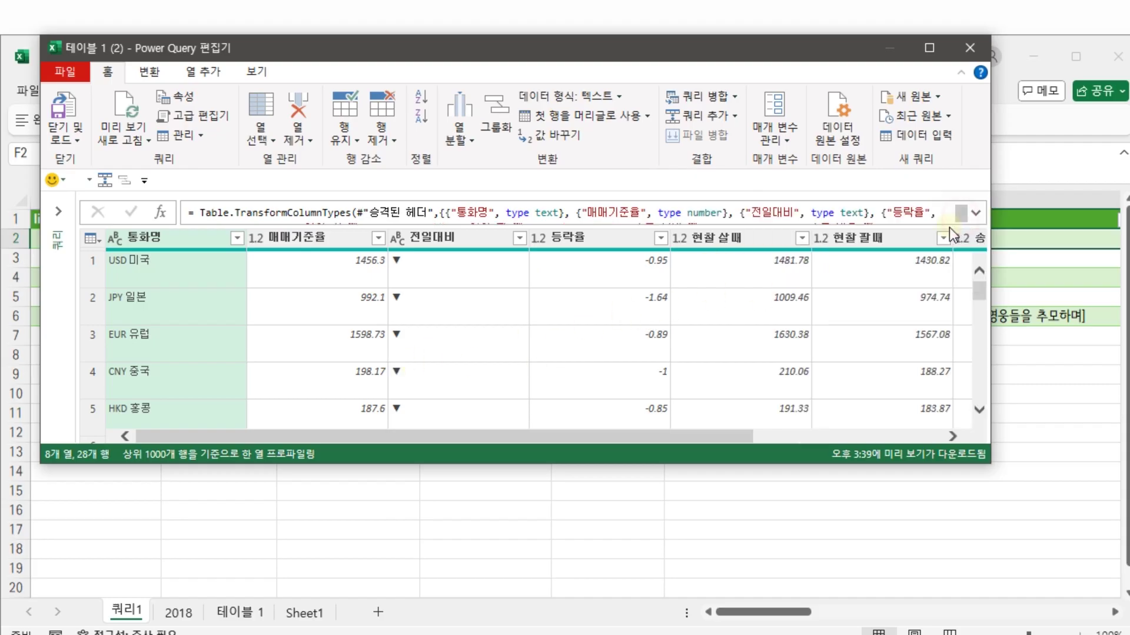
{"action": "left_click_drag", "start_coordinate": [689, 439], "coordinate": [938, 440]}
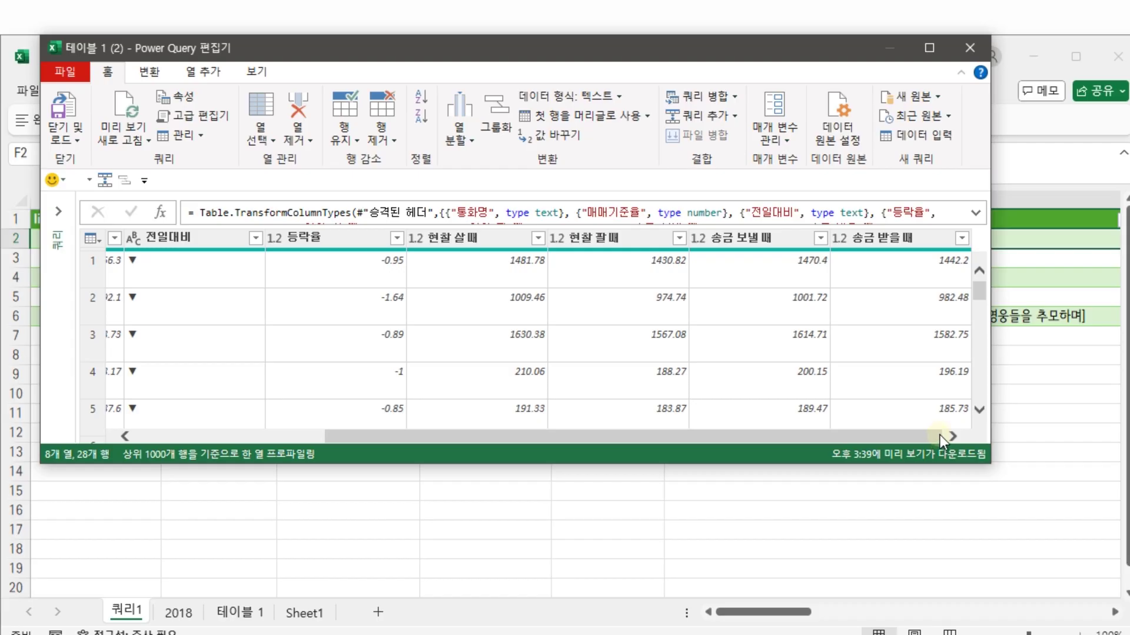
{"action": "left_click", "coordinate": [903, 266]}
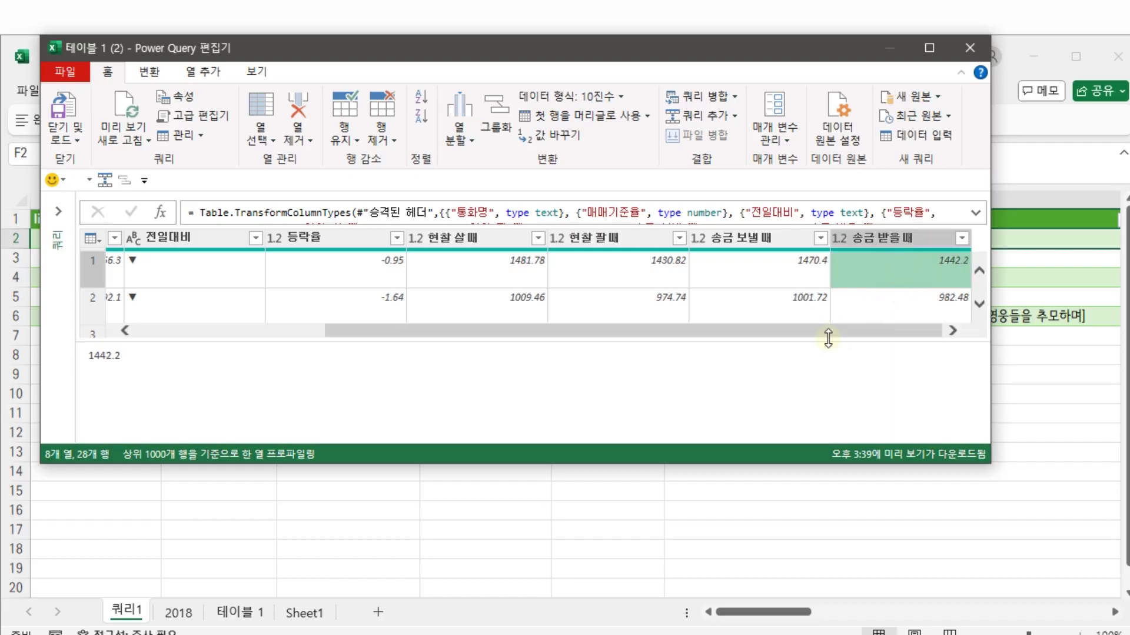
{"action": "left_click_drag", "start_coordinate": [712, 457], "coordinate": [709, 626]}
{"action": "left_click_drag", "start_coordinate": [652, 509], "coordinate": [382, 506]}
{"action": "left_click", "coordinate": [199, 72]}
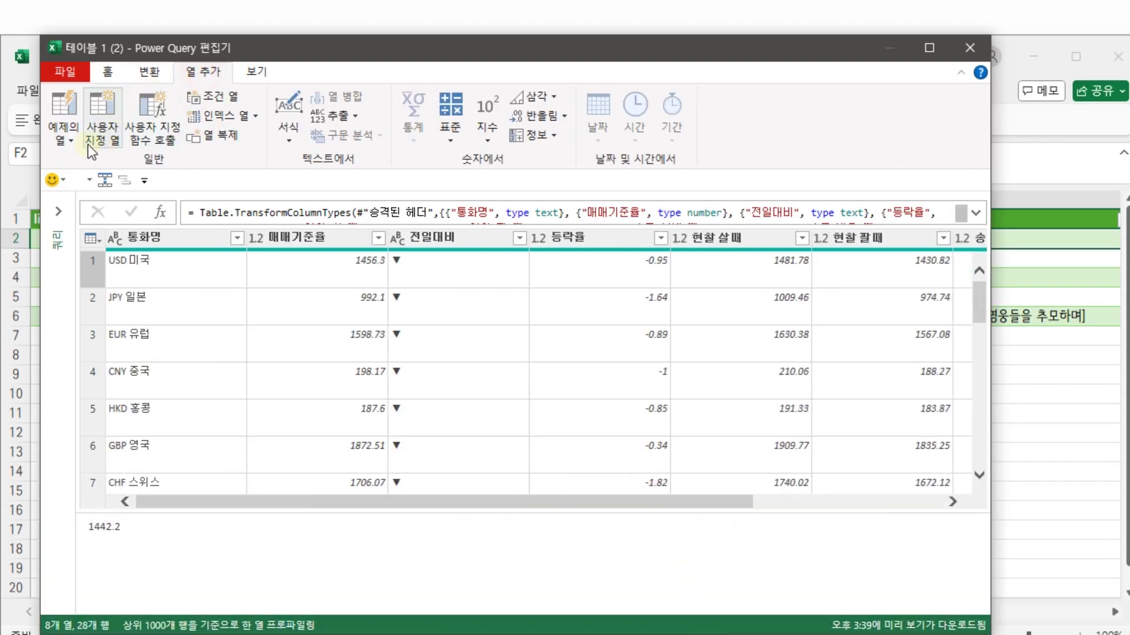
{"action": "left_click_drag", "start_coordinate": [349, 501], "coordinate": [892, 380]}
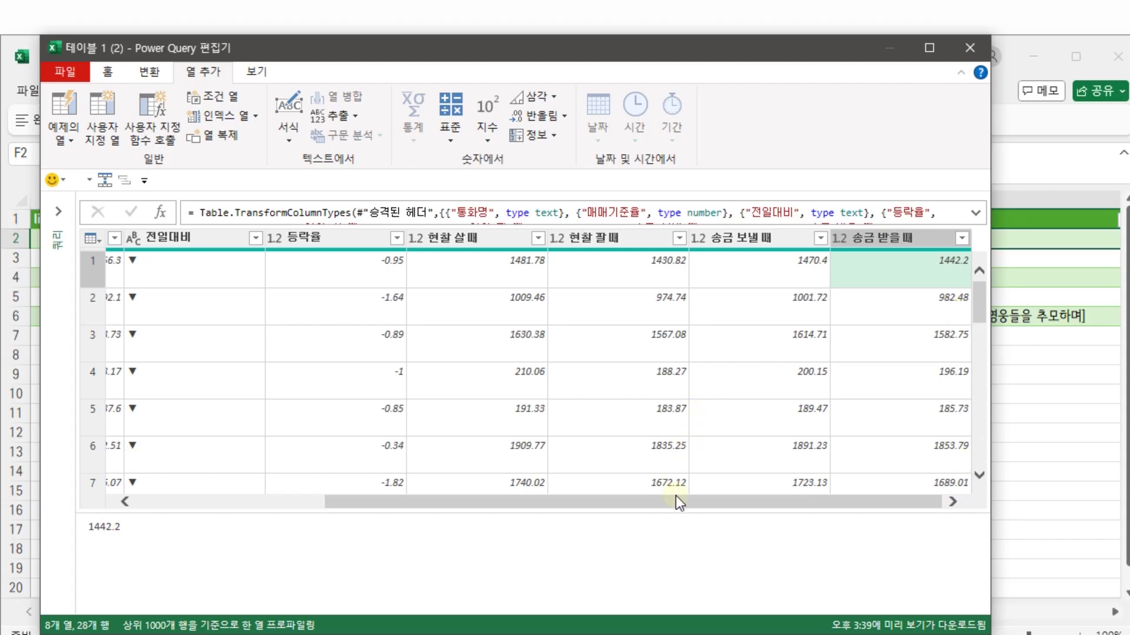
{"action": "left_click_drag", "start_coordinate": [675, 501], "coordinate": [336, 494]}
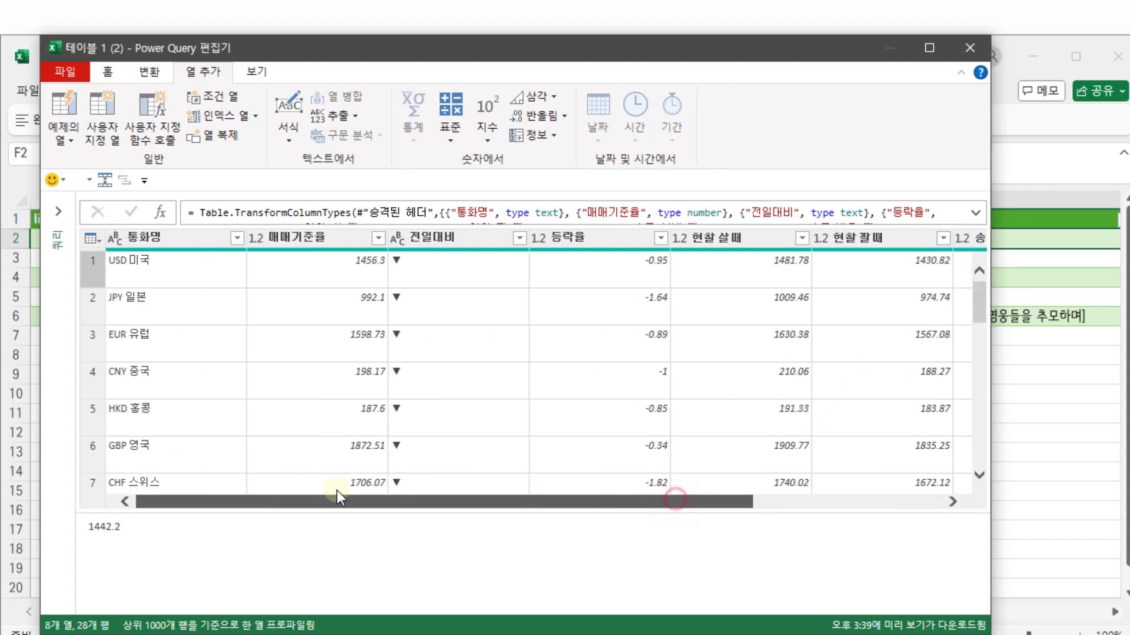
{"action": "left_click", "coordinate": [62, 210]}
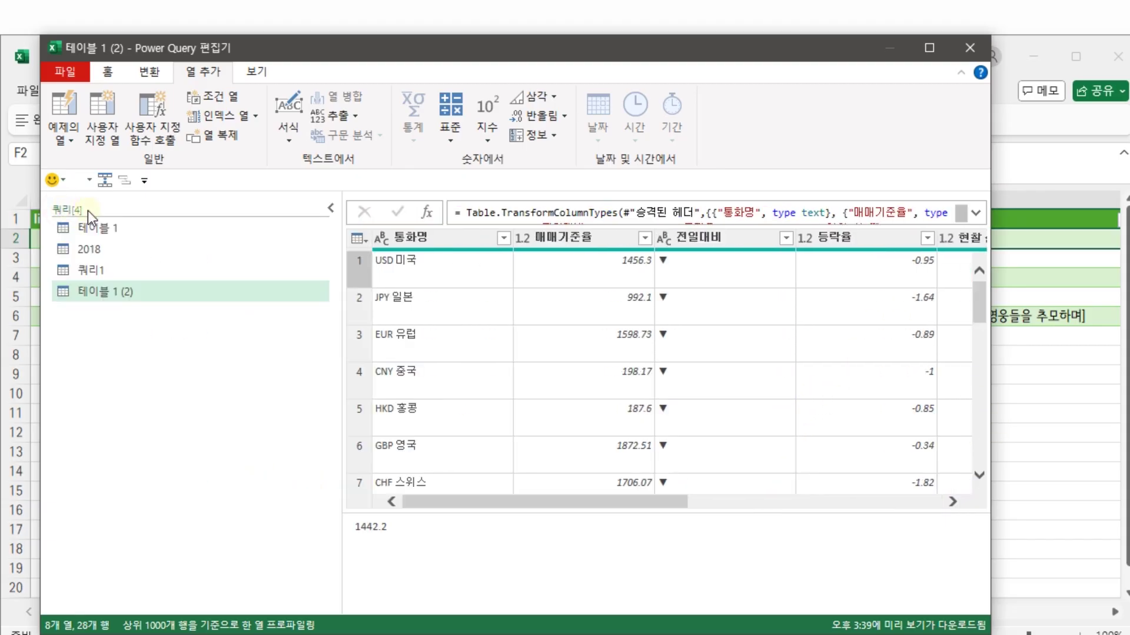
{"action": "left_click", "coordinate": [324, 207]}
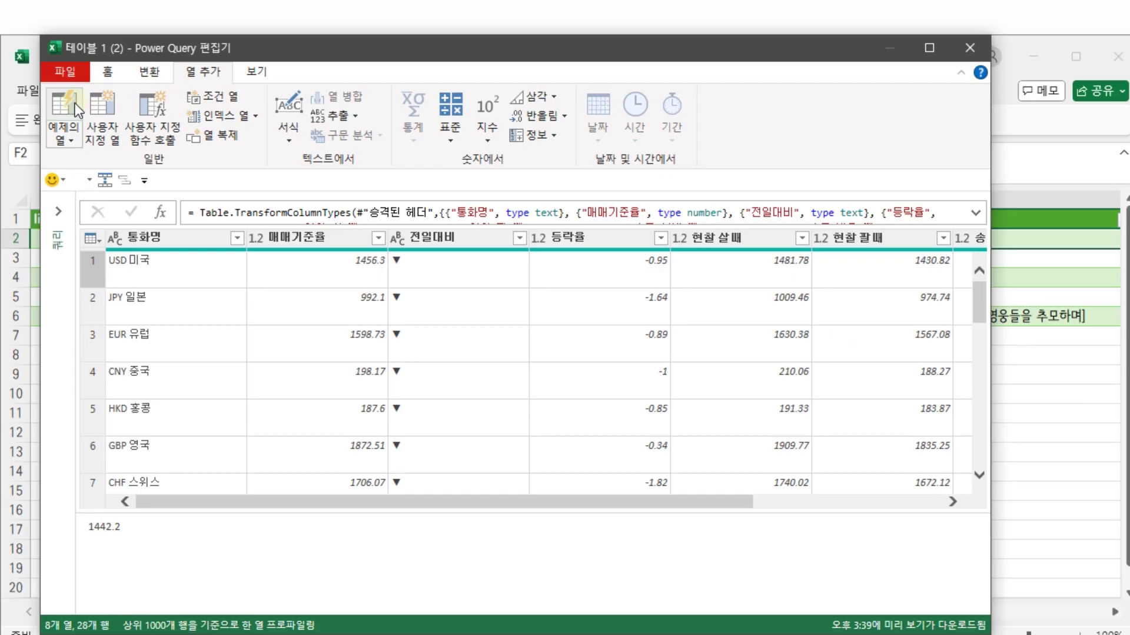
- Close and load the exchange-rate query into the workbook, and select the loaded 전일대비 column
{"action": "left_click", "coordinate": [65, 72]}
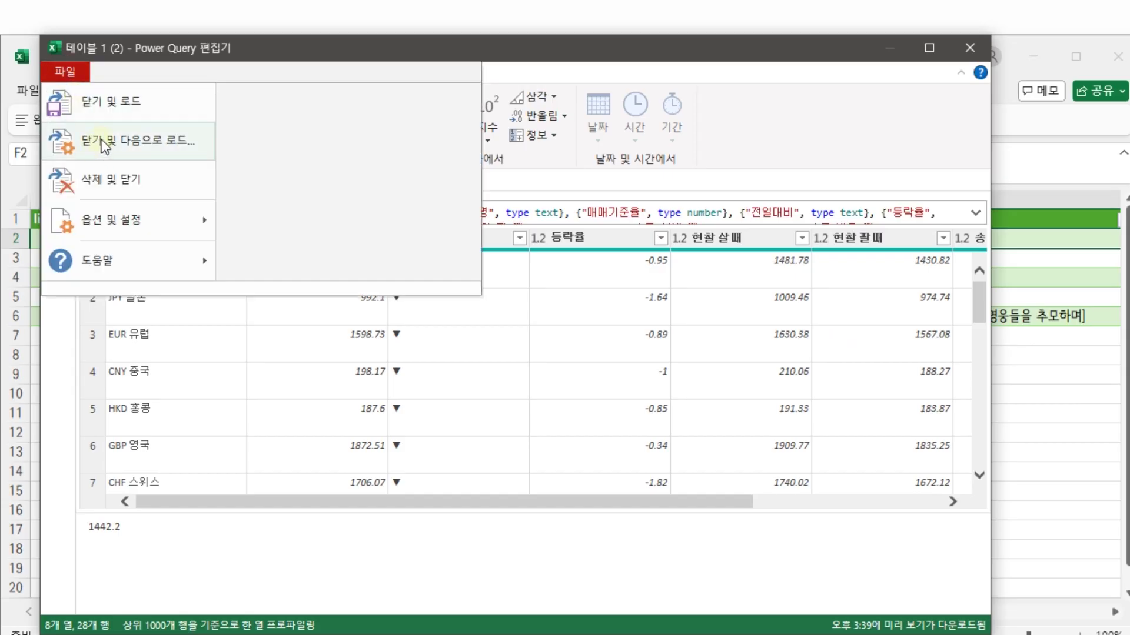
{"action": "left_click", "coordinate": [100, 101]}
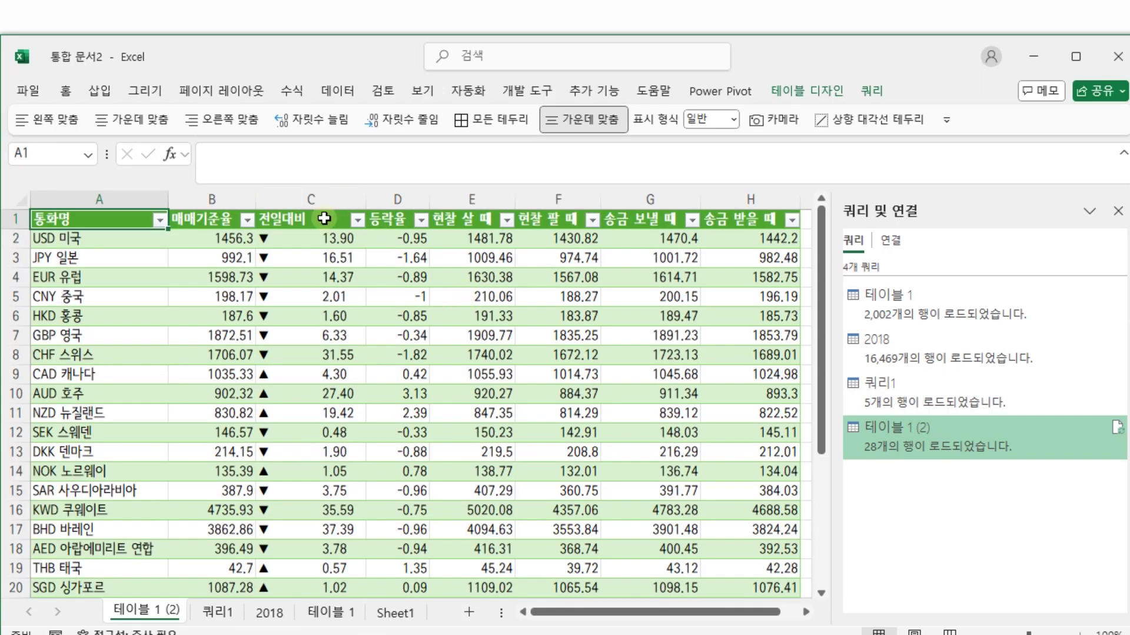
{"action": "left_click", "coordinate": [312, 199]}
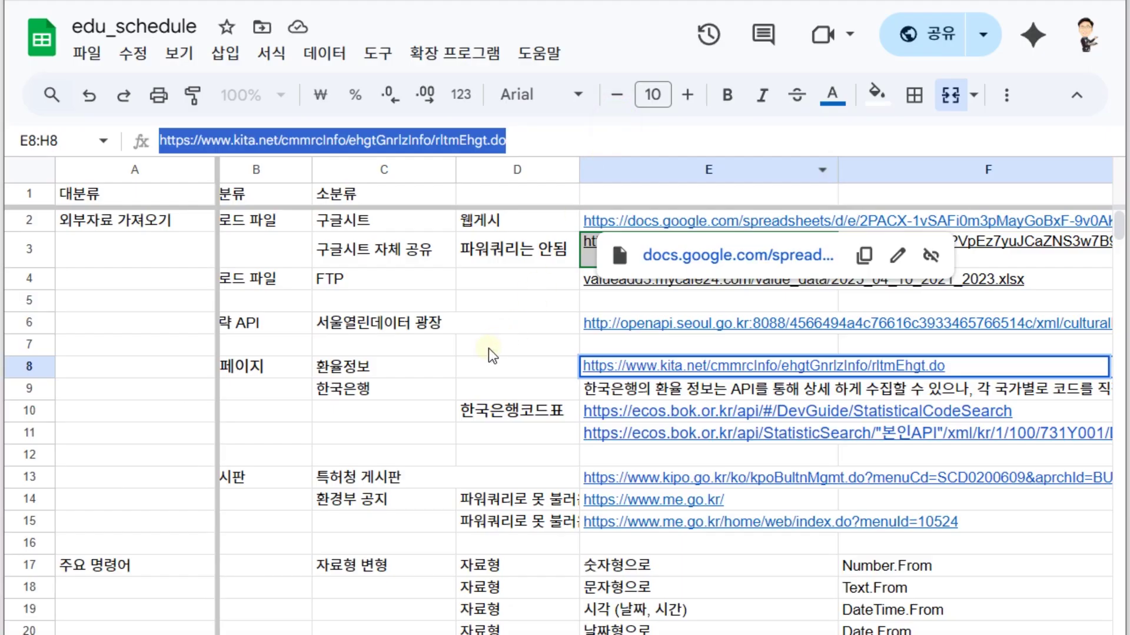
- Switch to edu_schedule, select the 특허청 게시판 entry and link in row 13, and search for 특허청 in the browser to reach its website
{"action": "left_click", "coordinate": [412, 481]}
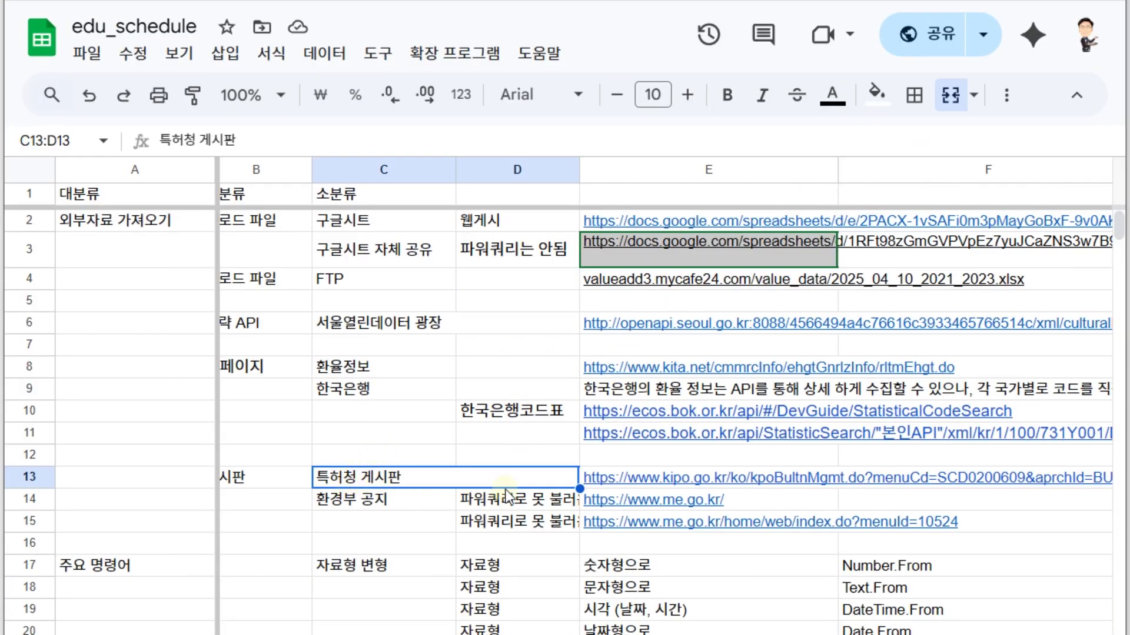
{"action": "key", "text": "Right"}
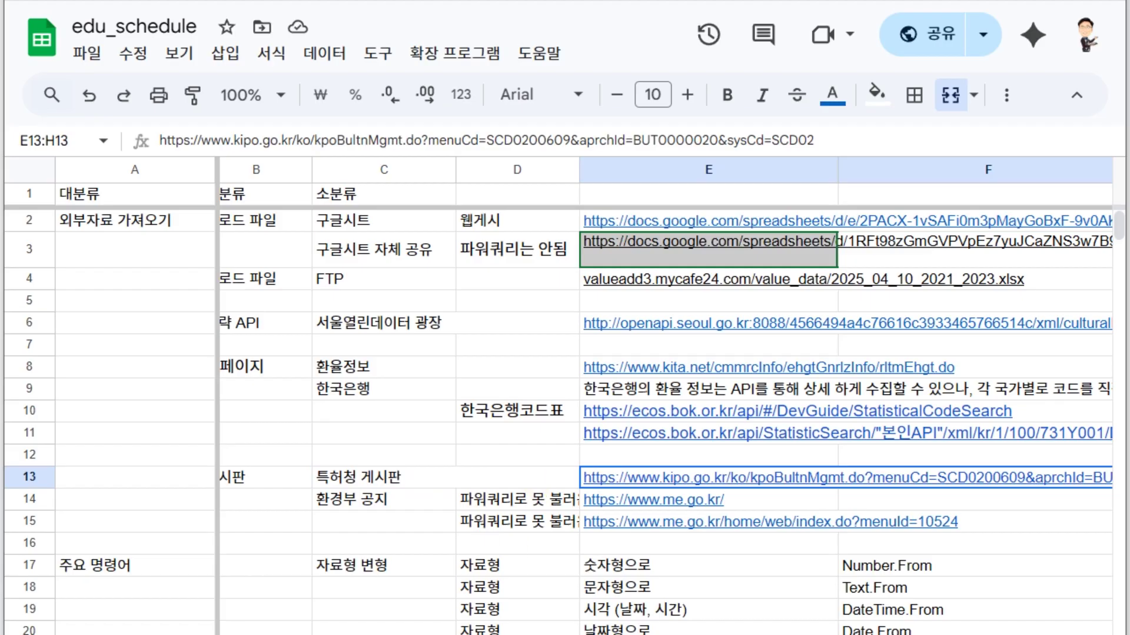
{"action": "left_click_drag", "start_coordinate": [3, 223], "coordinate": [765, 108]}
{"action": "left_click", "coordinate": [579, 153]}
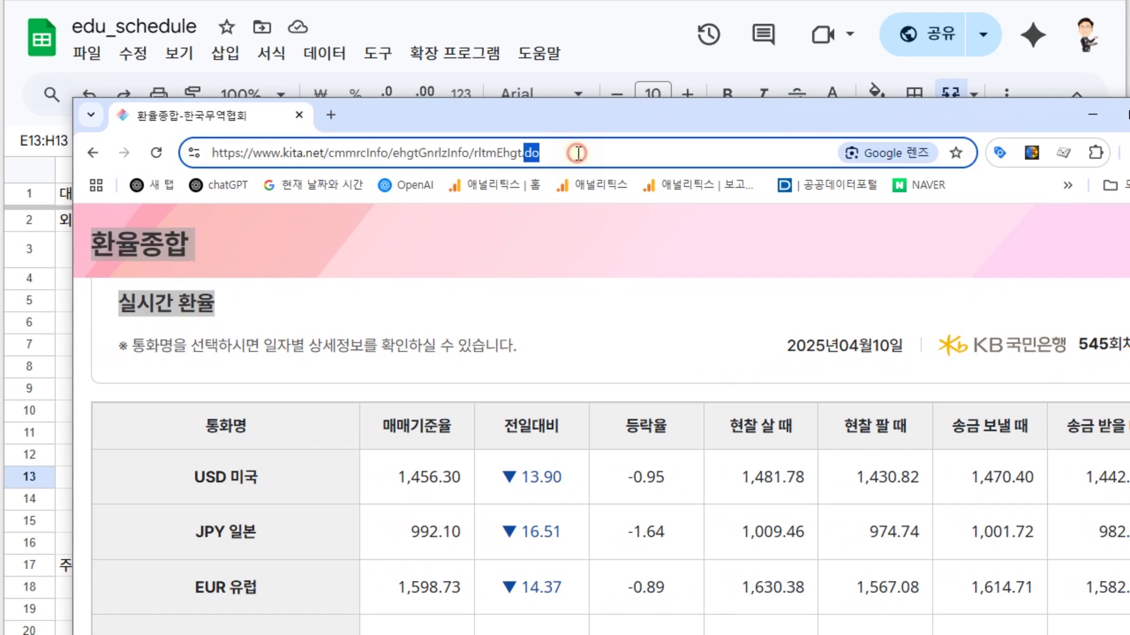
{"action": "triple_click", "coordinate": [581, 154]}
{"action": "key", "text": "BackSpace"}
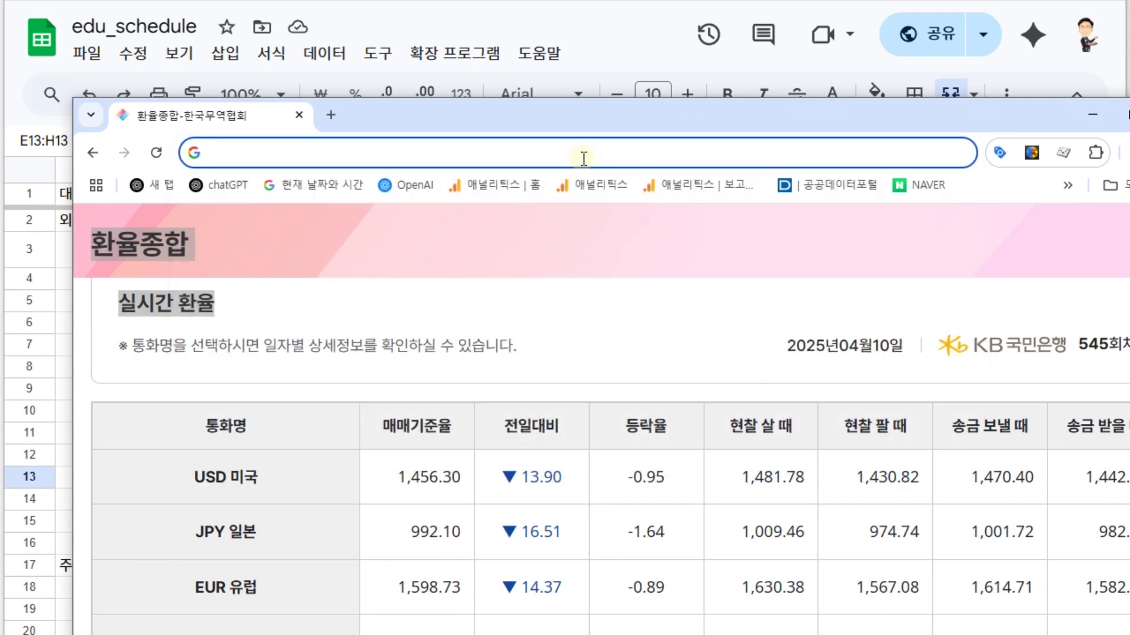
{"action": "type", "text": "특허청"}
{"action": "key", "text": "Return"}
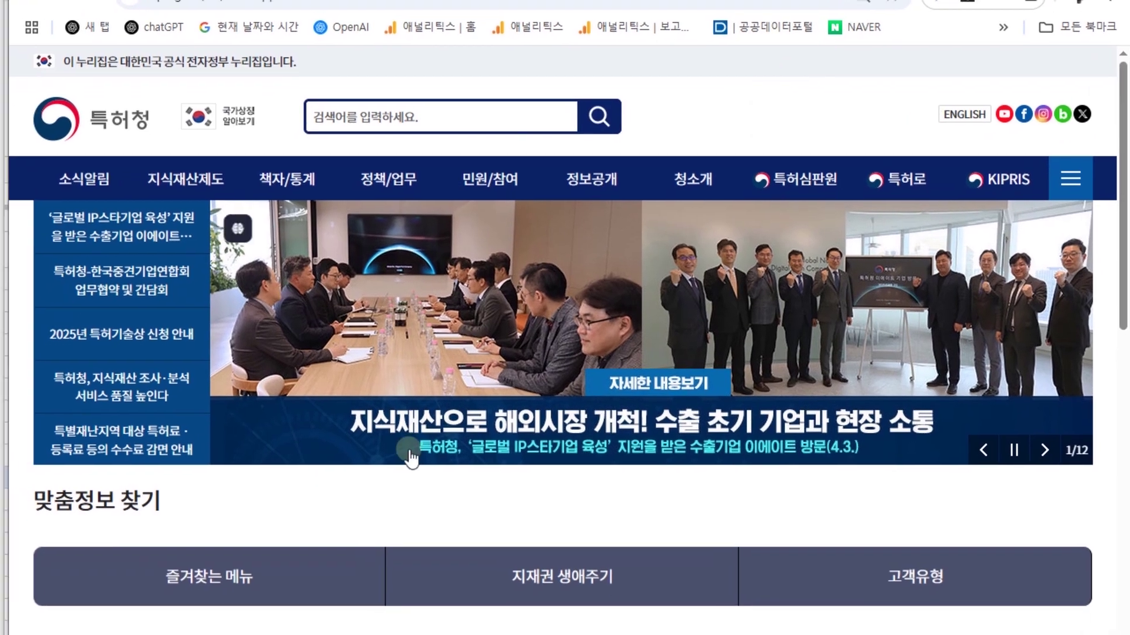
- Open the full 고시공고 board from the 특허청 home page and select the board's web address
{"action": "scroll", "coordinate": [601, 465], "scroll_direction": "down", "scroll_amount": 5}
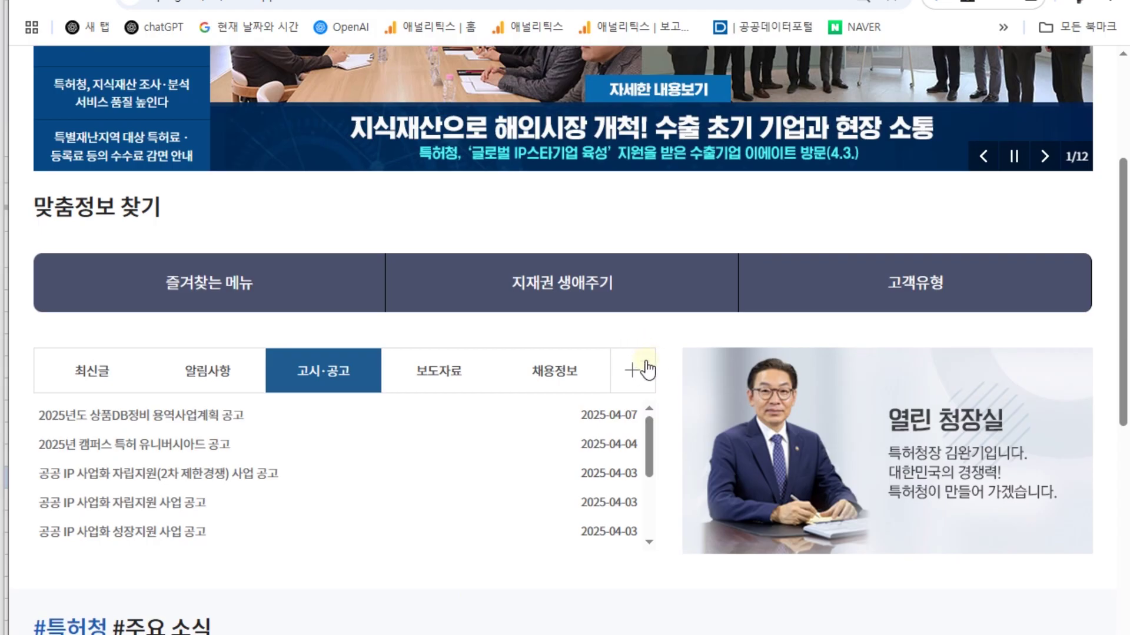
{"action": "left_click", "coordinate": [645, 369]}
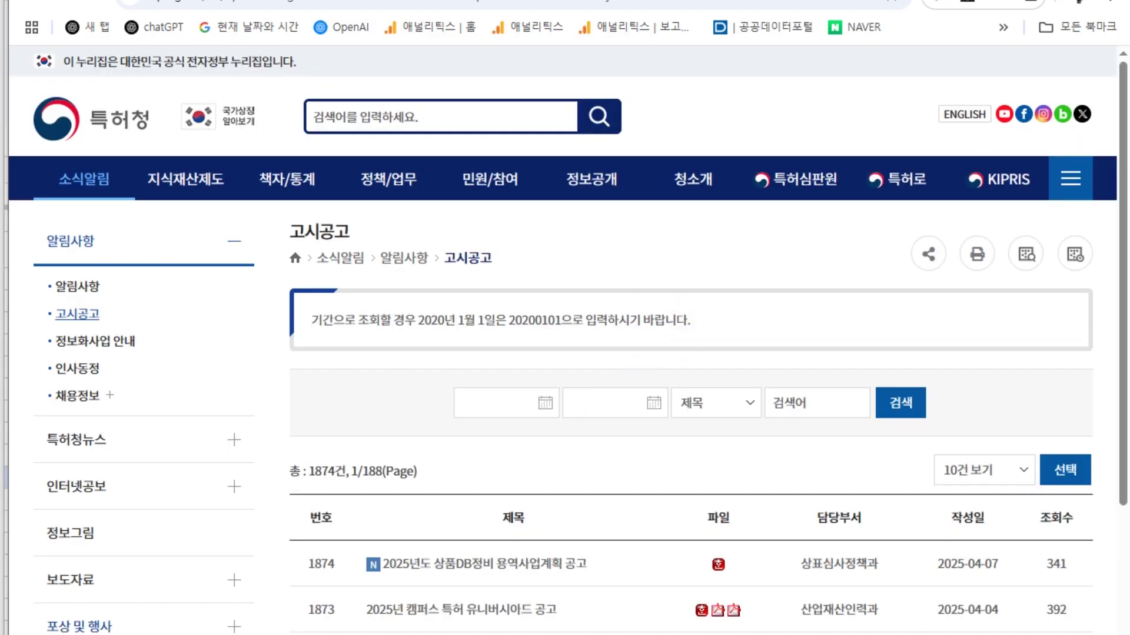
{"action": "scroll", "coordinate": [610, 426], "scroll_direction": "down", "scroll_amount": 5}
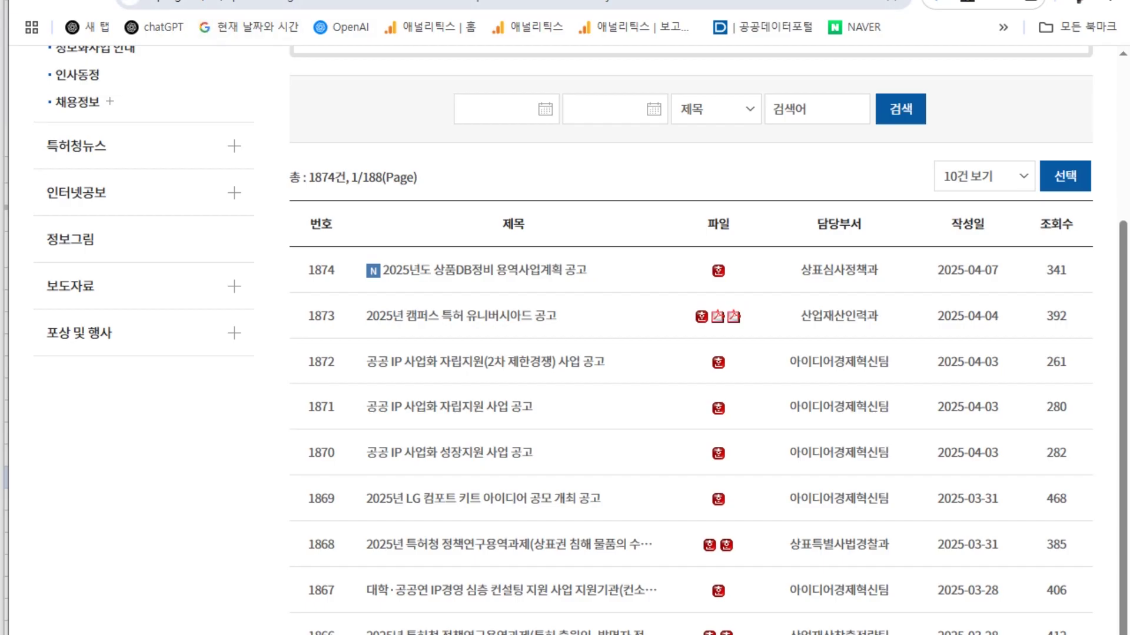
{"action": "left_click", "coordinate": [734, 6]}
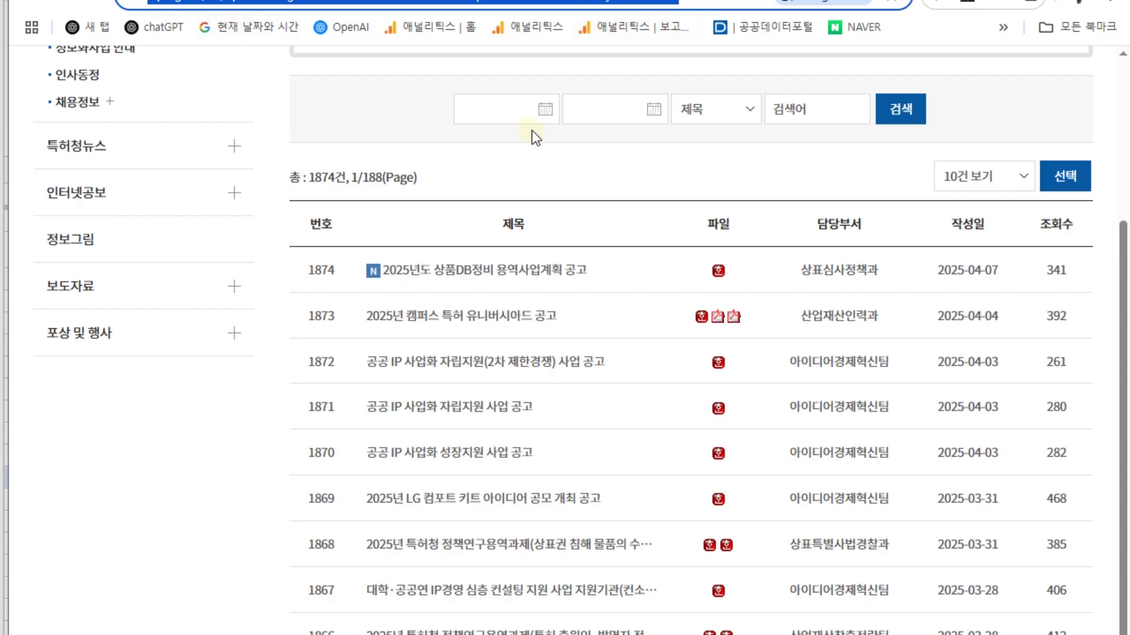
{"action": "left_click", "coordinate": [725, 2]}
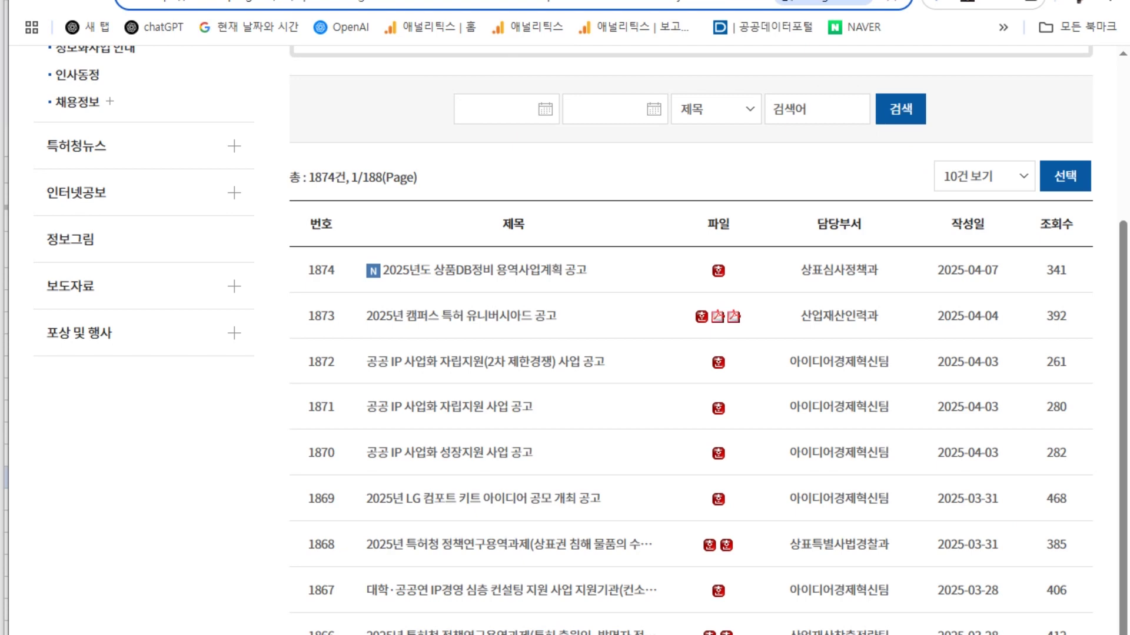
{"action": "left_click_drag", "start_coordinate": [750, 1], "coordinate": [147, 1]}
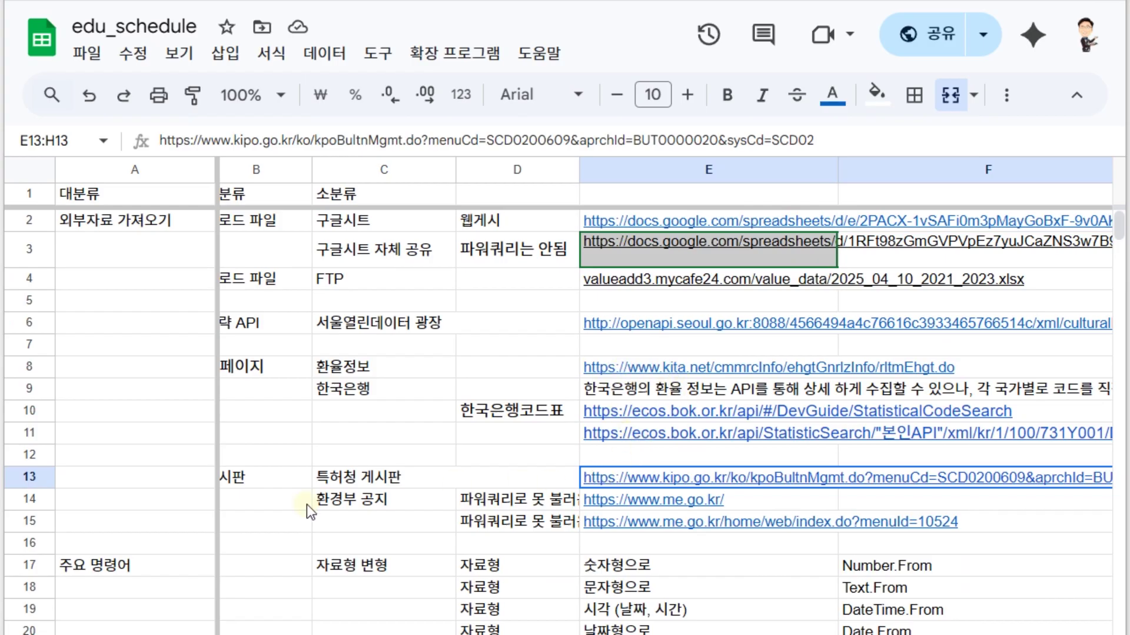
- Return to Excel and create a From Web connection using the pasted 특허청 게시판 address
{"action": "mouse_move", "coordinate": [673, 485]}
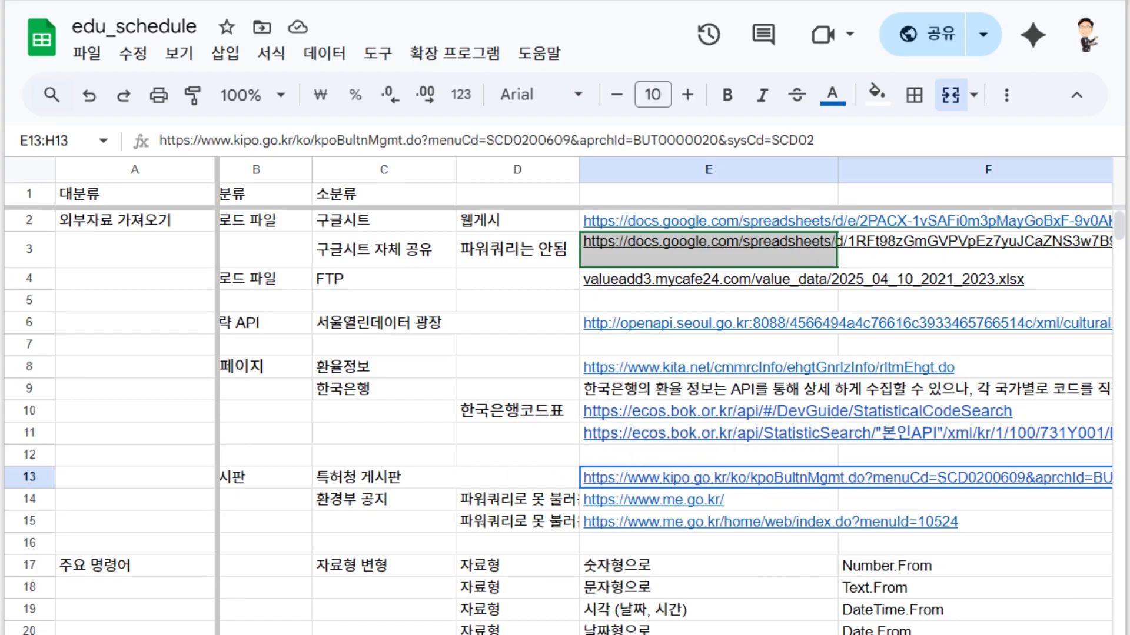
{"action": "key", "text": "alt+Tab"}
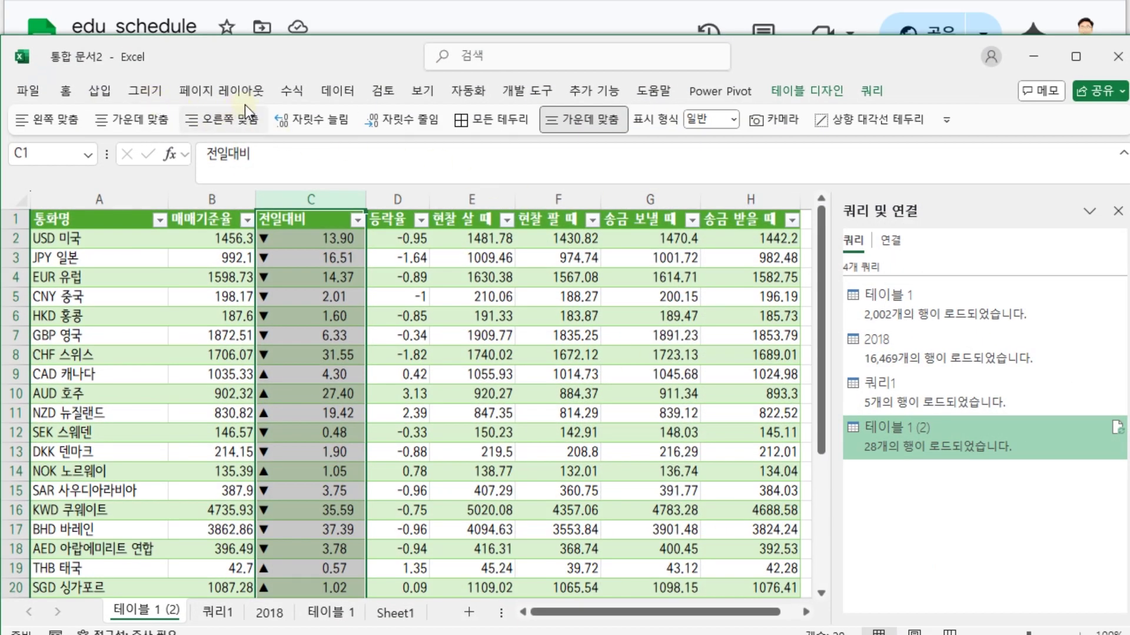
{"action": "left_click", "coordinate": [336, 92]}
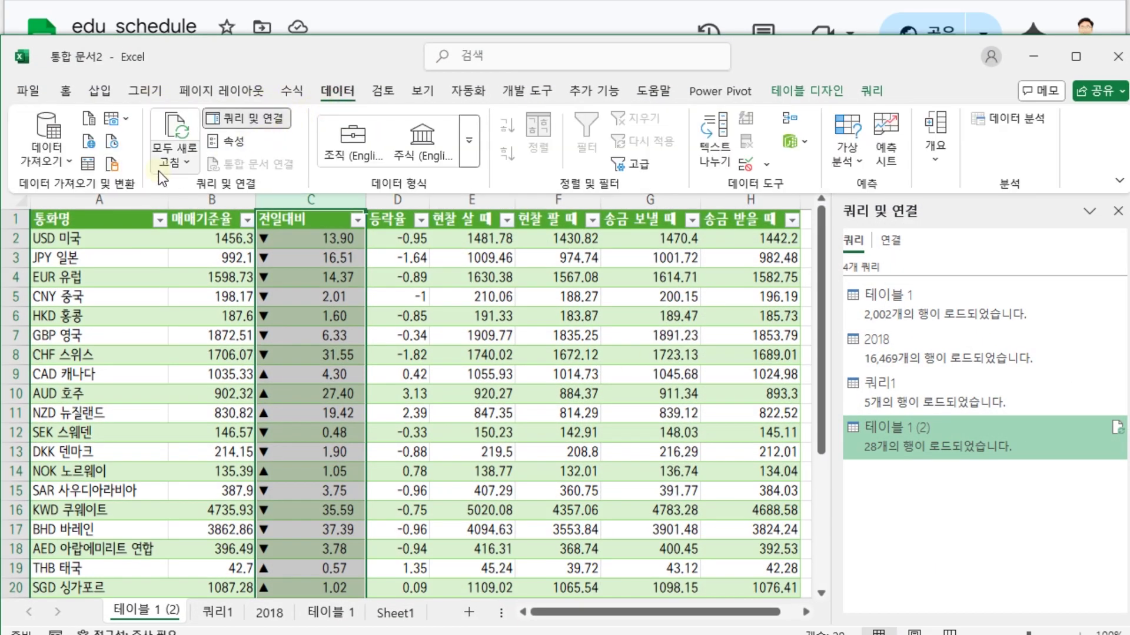
{"action": "left_click", "coordinate": [66, 164]}
{"action": "left_click", "coordinate": [99, 339]}
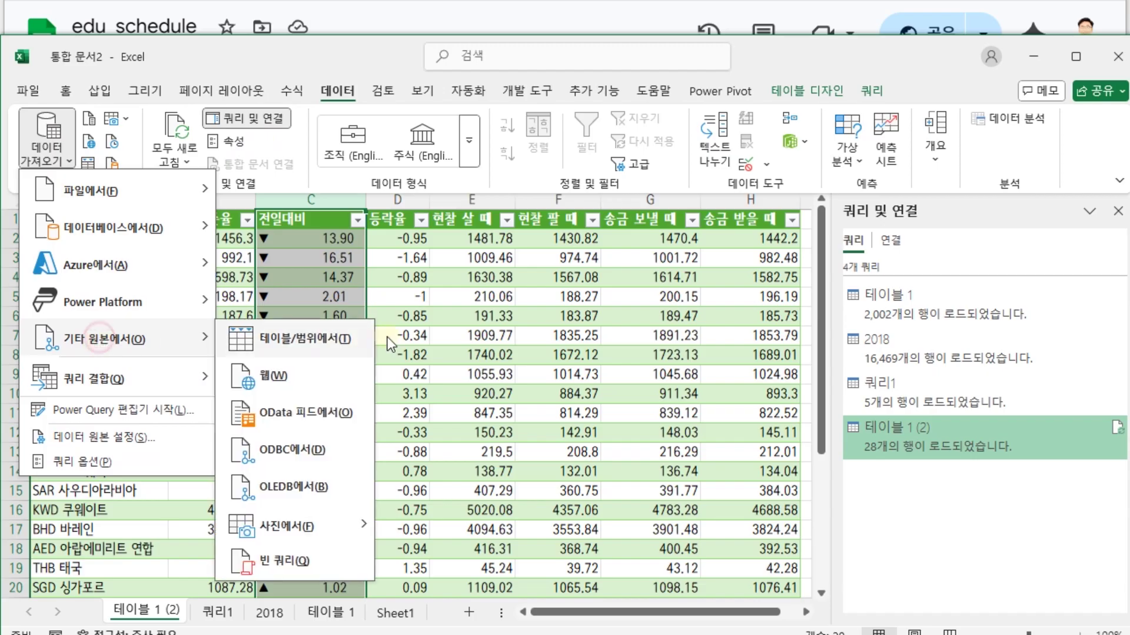
{"action": "left_click", "coordinate": [312, 382]}
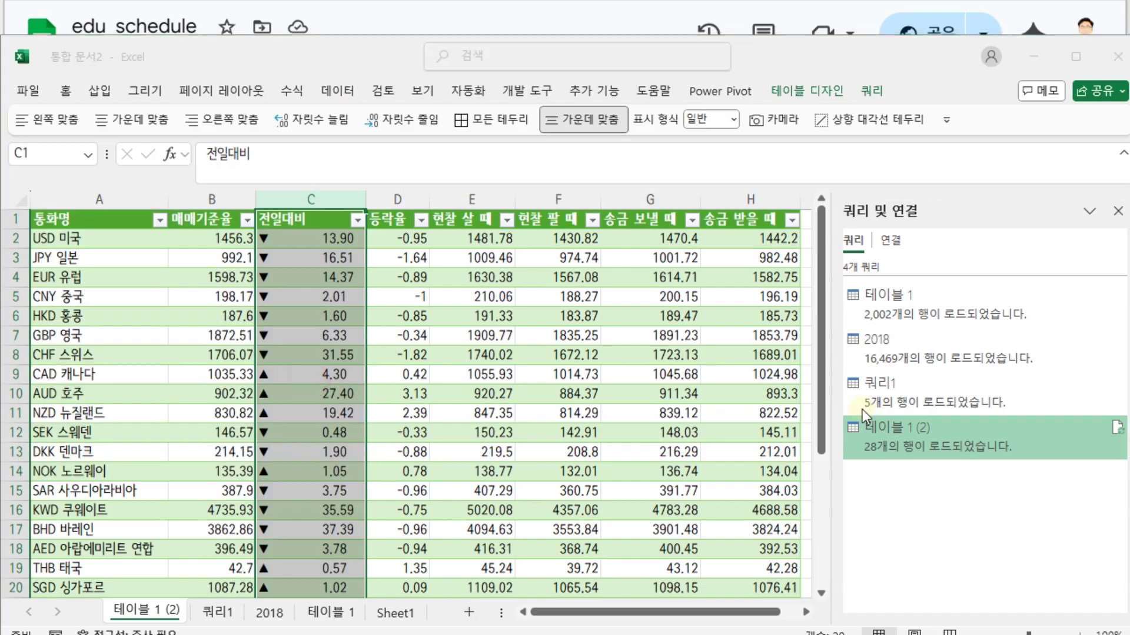
{"action": "left_click", "coordinate": [438, 329]}
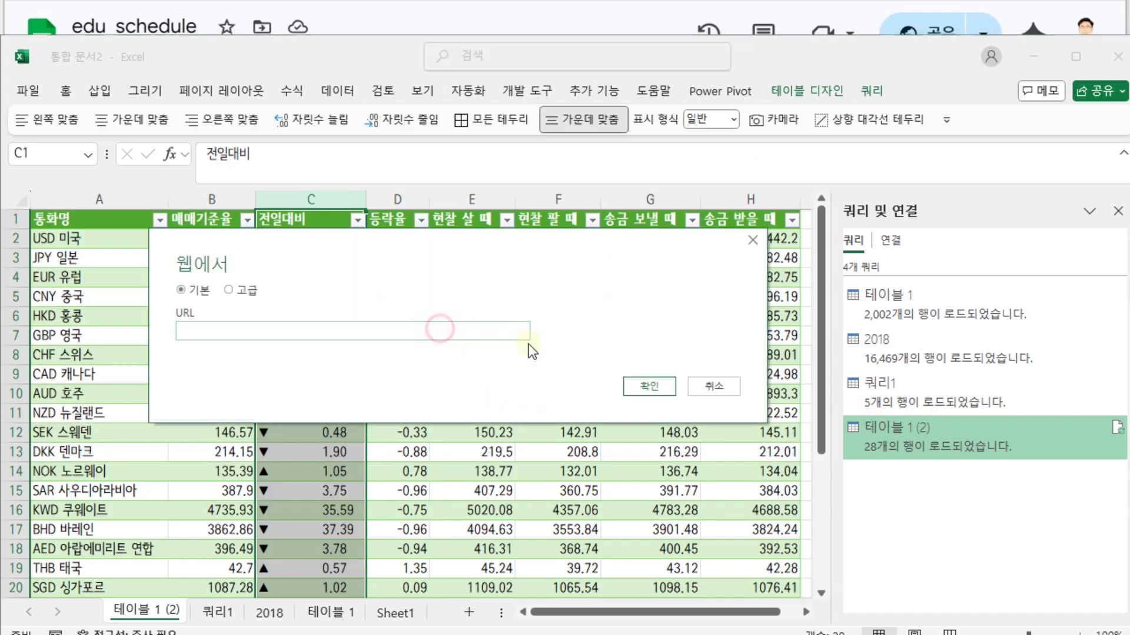
{"action": "key", "text": "ctrl+v"}
{"action": "left_click", "coordinate": [654, 388]}
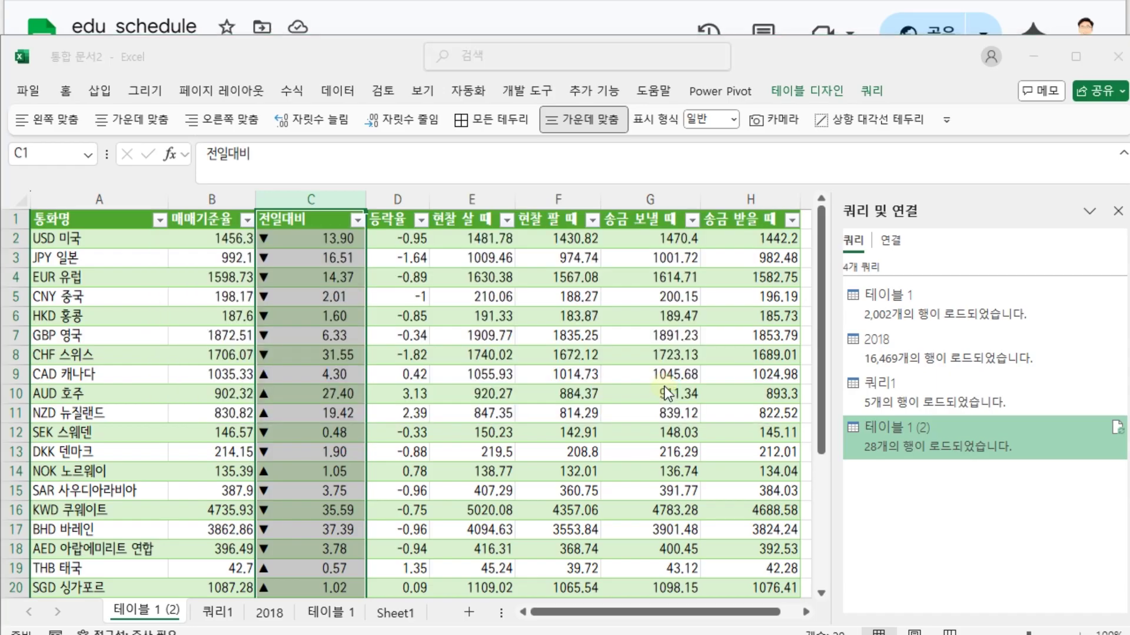
{"action": "left_click", "coordinate": [648, 380]}
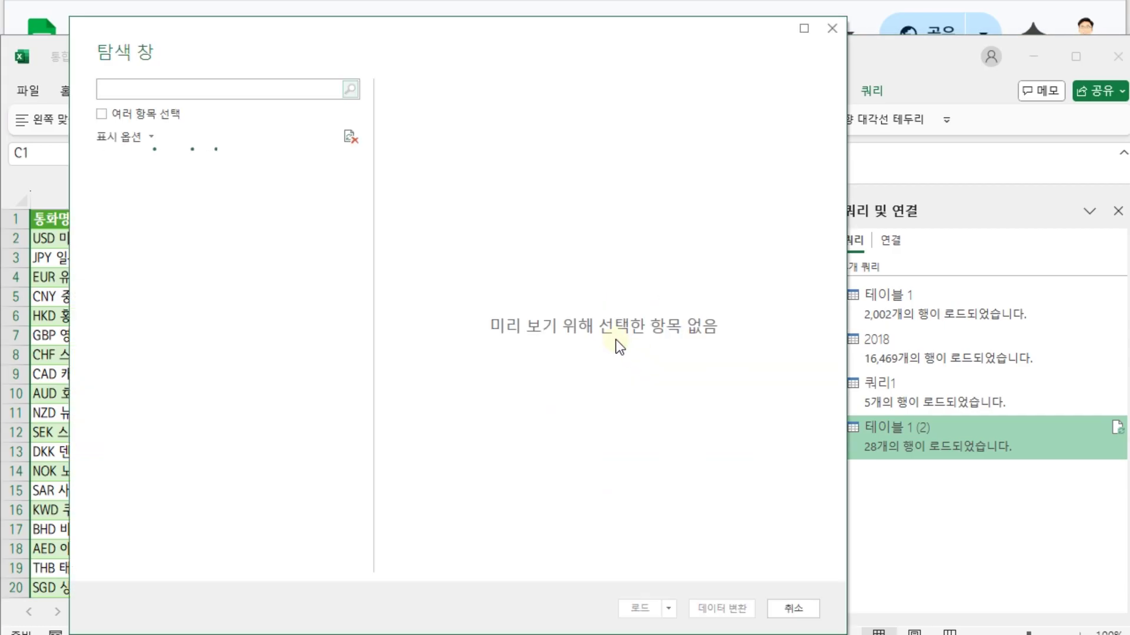
- Compare the previews of the suggested 테이블 1 and the 게시물 목록 HTML table, and open the 게시물 목록 table for data transformation
{"action": "left_click", "coordinate": [164, 188]}
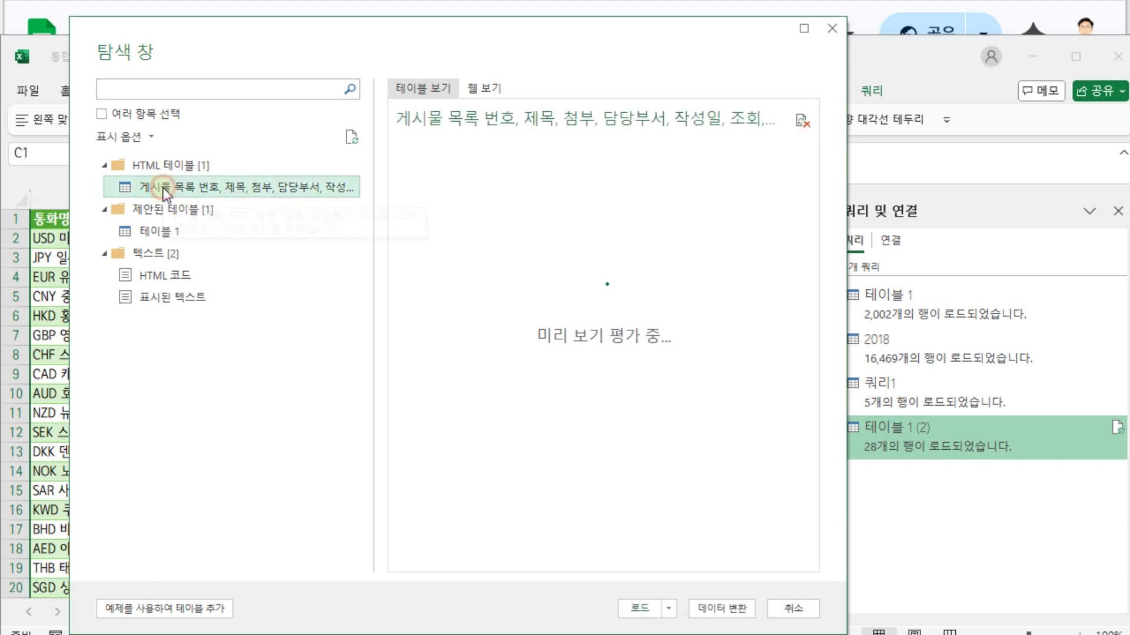
{"action": "left_click", "coordinate": [177, 230]}
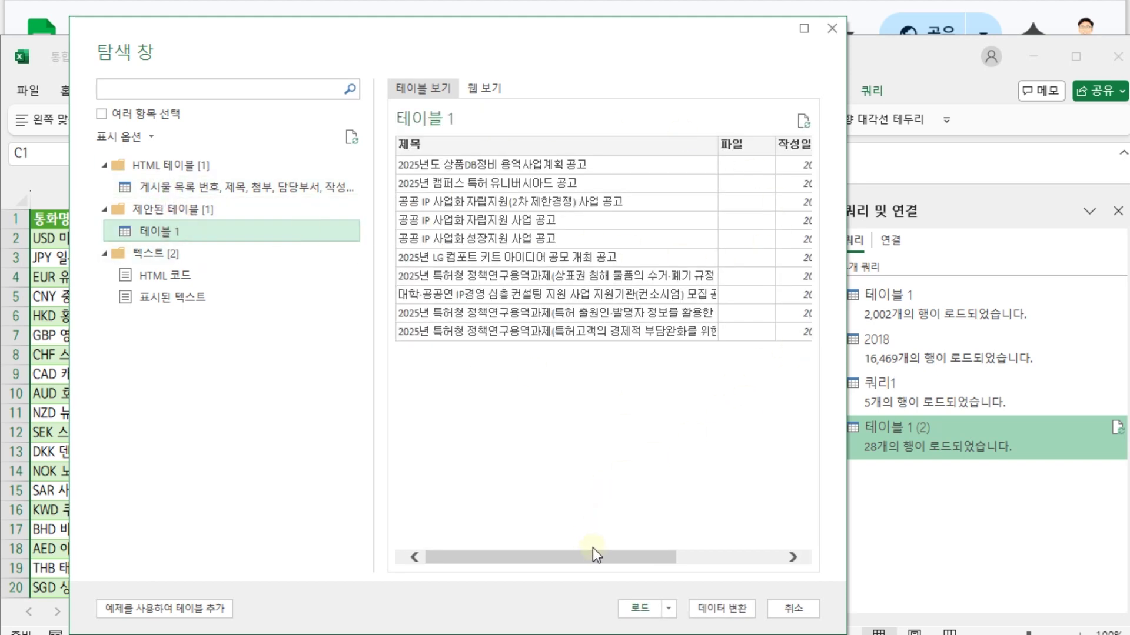
{"action": "left_click_drag", "start_coordinate": [594, 554], "coordinate": [869, 595]}
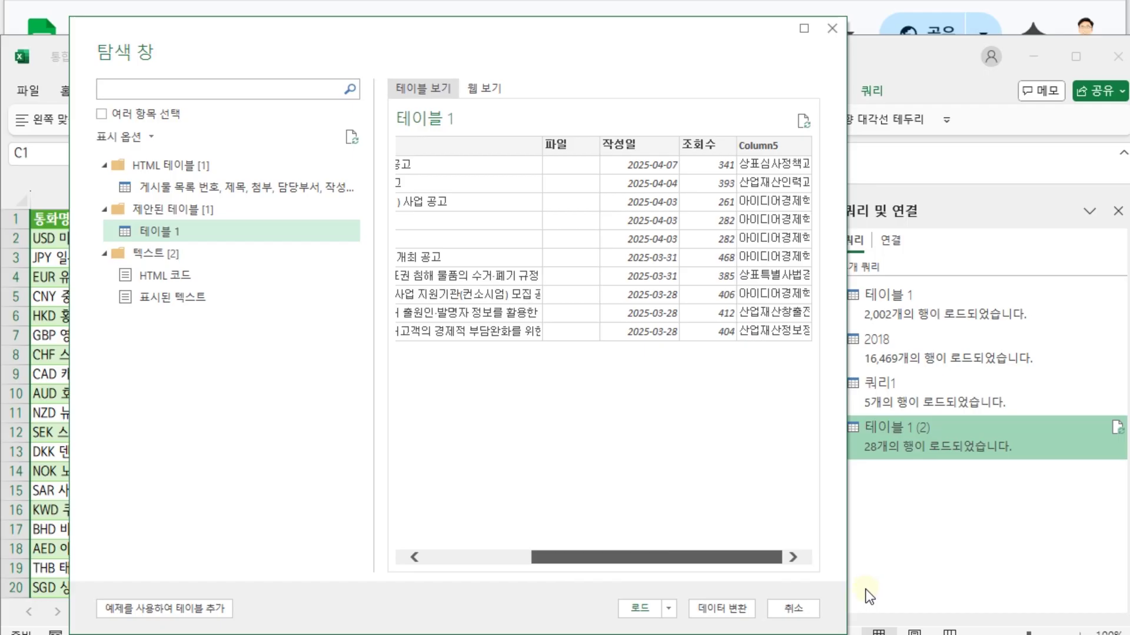
{"action": "left_click_drag", "start_coordinate": [869, 596], "coordinate": [492, 571]}
{"action": "left_click", "coordinate": [232, 186]}
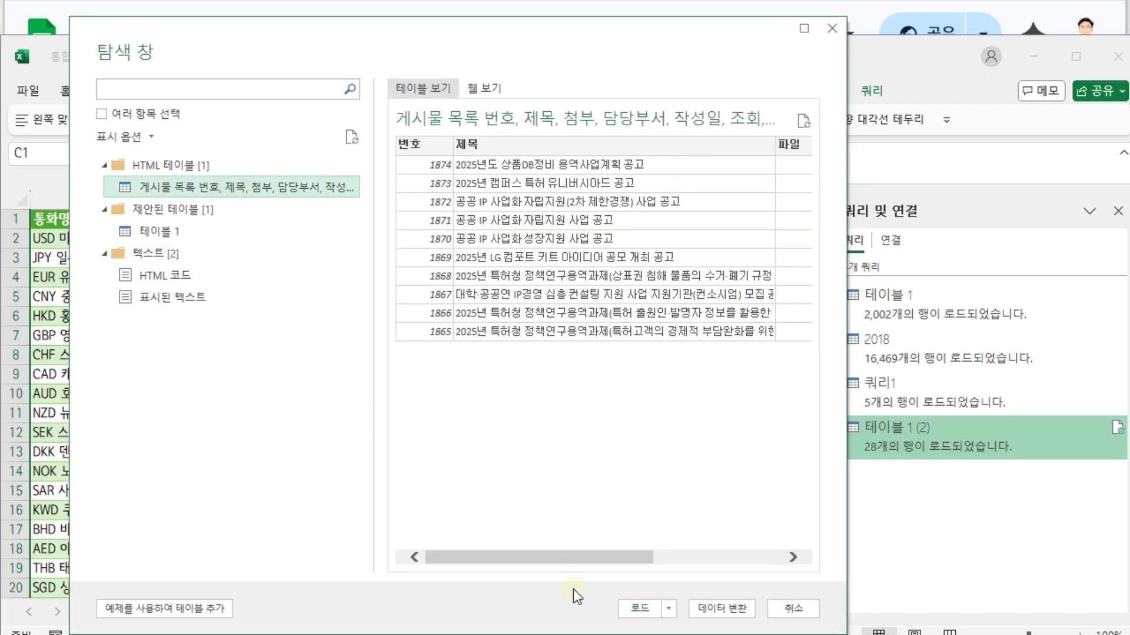
{"action": "left_click_drag", "start_coordinate": [587, 557], "coordinate": [869, 597]}
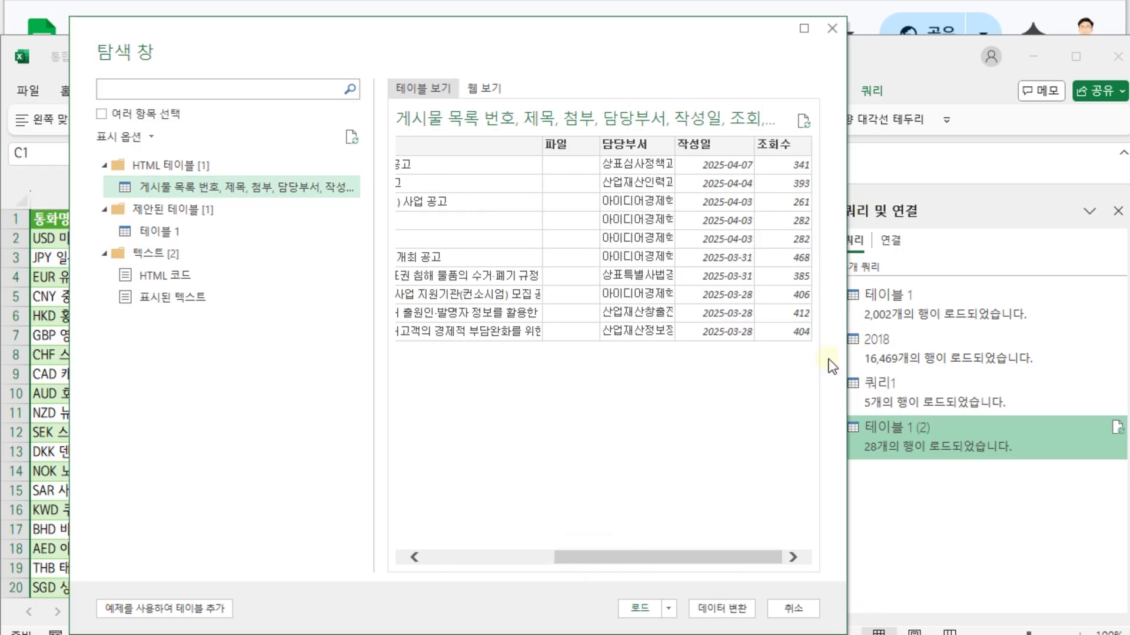
{"action": "left_click_drag", "start_coordinate": [757, 555], "coordinate": [461, 547]}
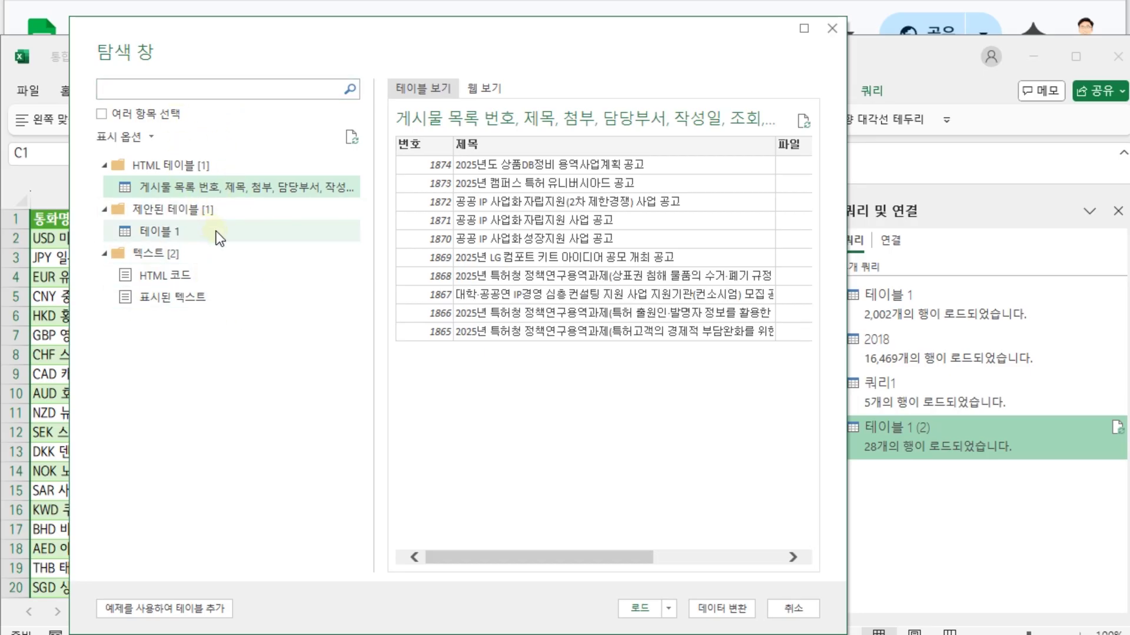
{"action": "left_click", "coordinate": [723, 608]}
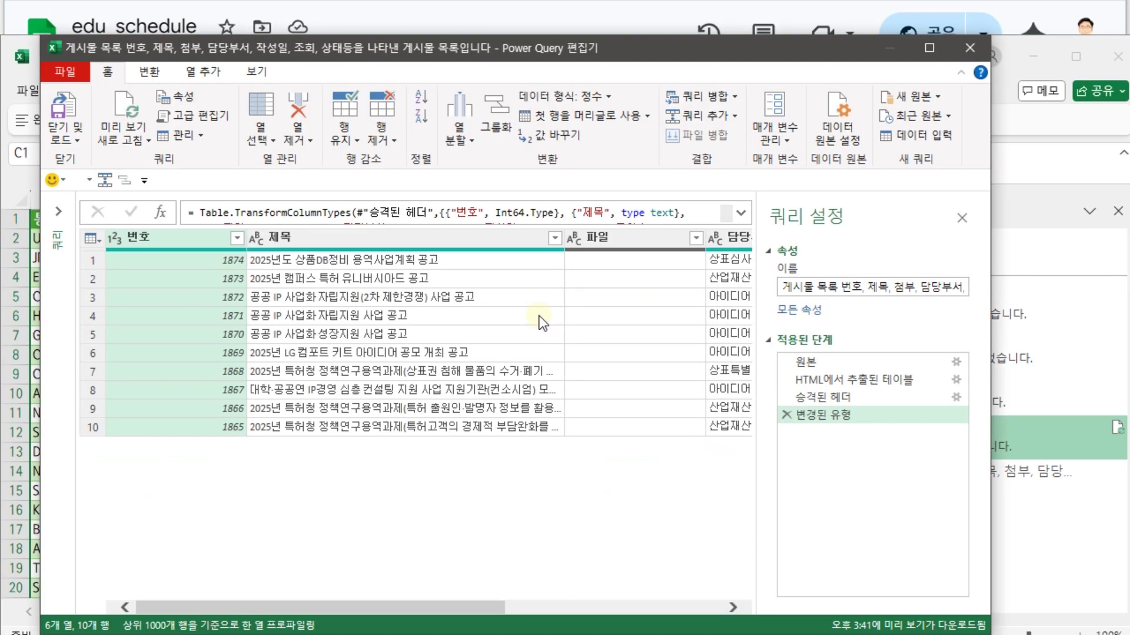
- Check the board query's columns including 작성일, close and load it into the workbook, and look over the loaded table
{"action": "left_click_drag", "start_coordinate": [477, 606], "coordinate": [736, 609]}
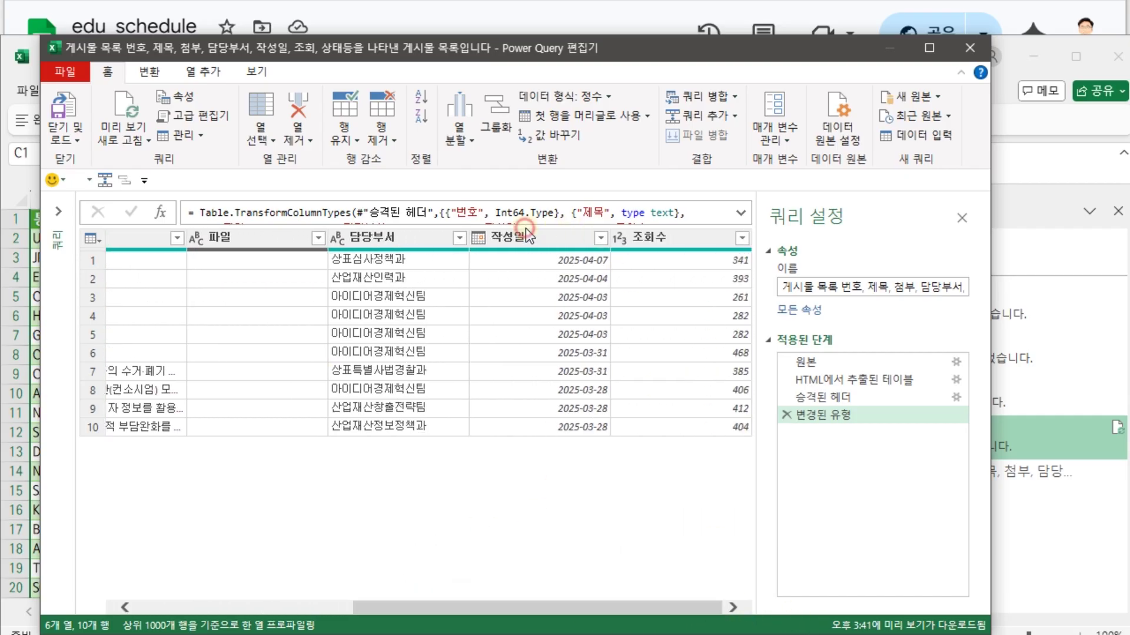
{"action": "left_click", "coordinate": [550, 236]}
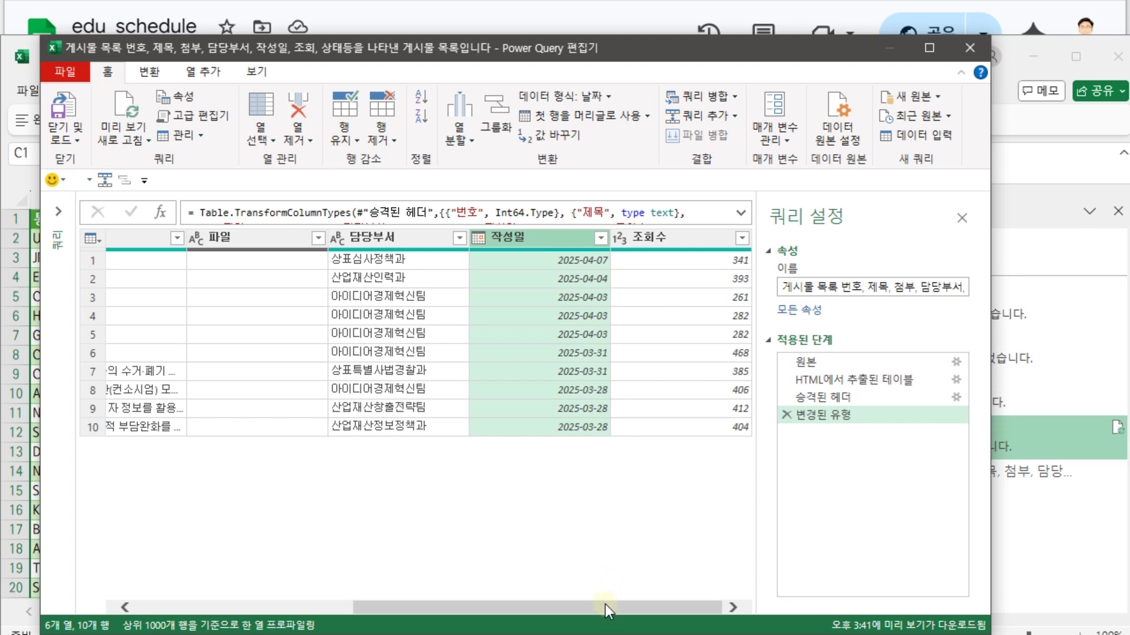
{"action": "left_click_drag", "start_coordinate": [605, 609], "coordinate": [388, 612]}
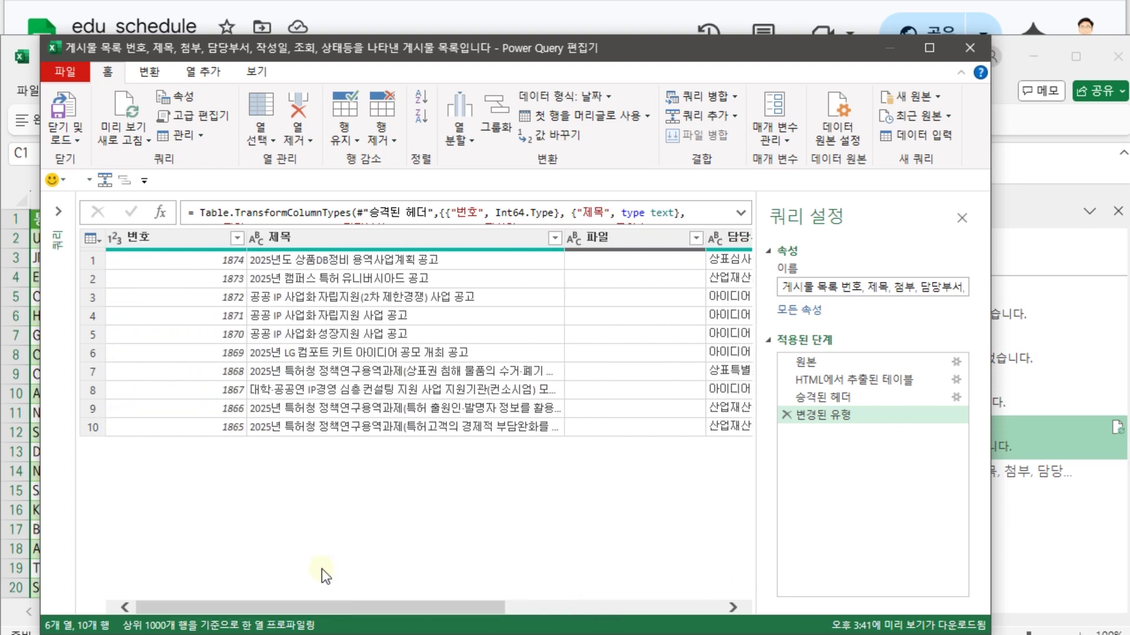
{"action": "left_click", "coordinate": [65, 120]}
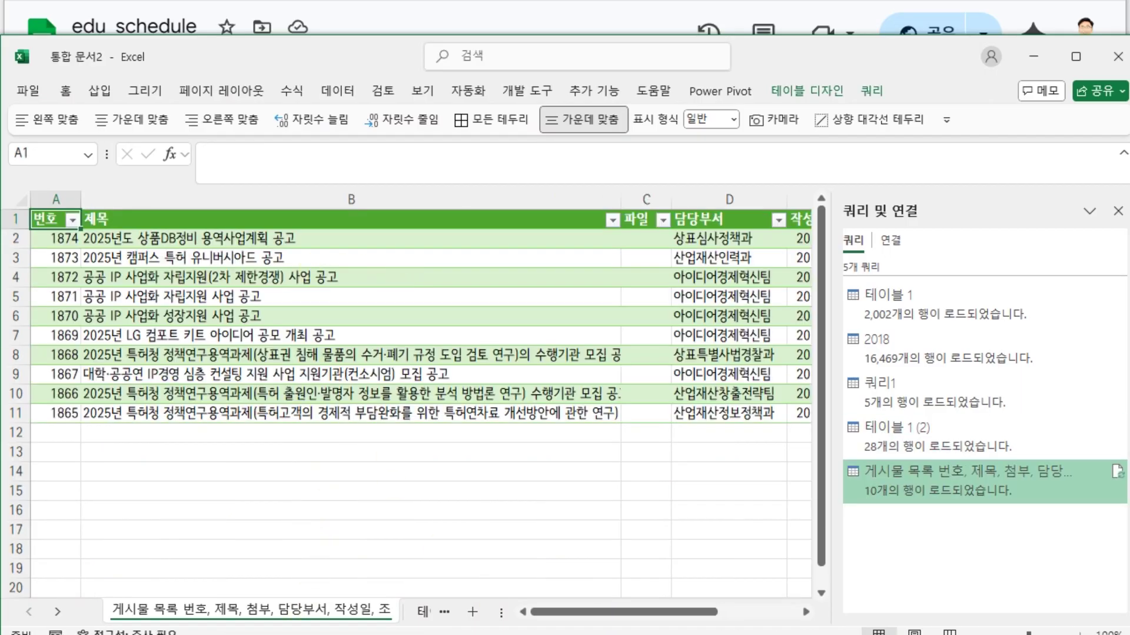
{"action": "left_click_drag", "start_coordinate": [643, 613], "coordinate": [726, 612]}
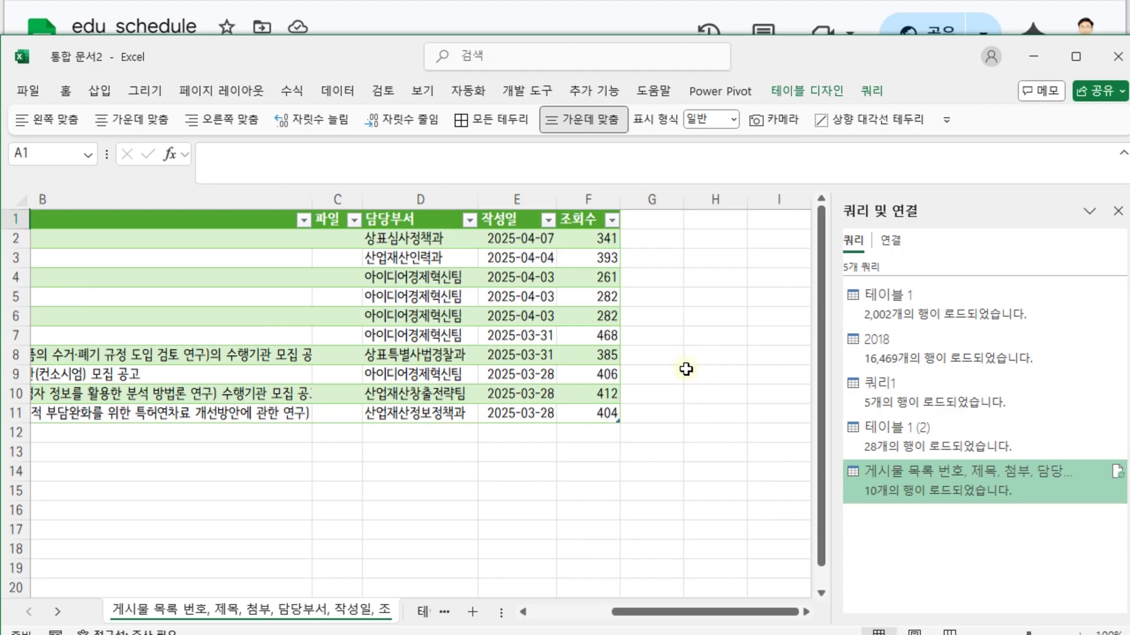
{"action": "left_click_drag", "start_coordinate": [724, 612], "coordinate": [534, 617]}
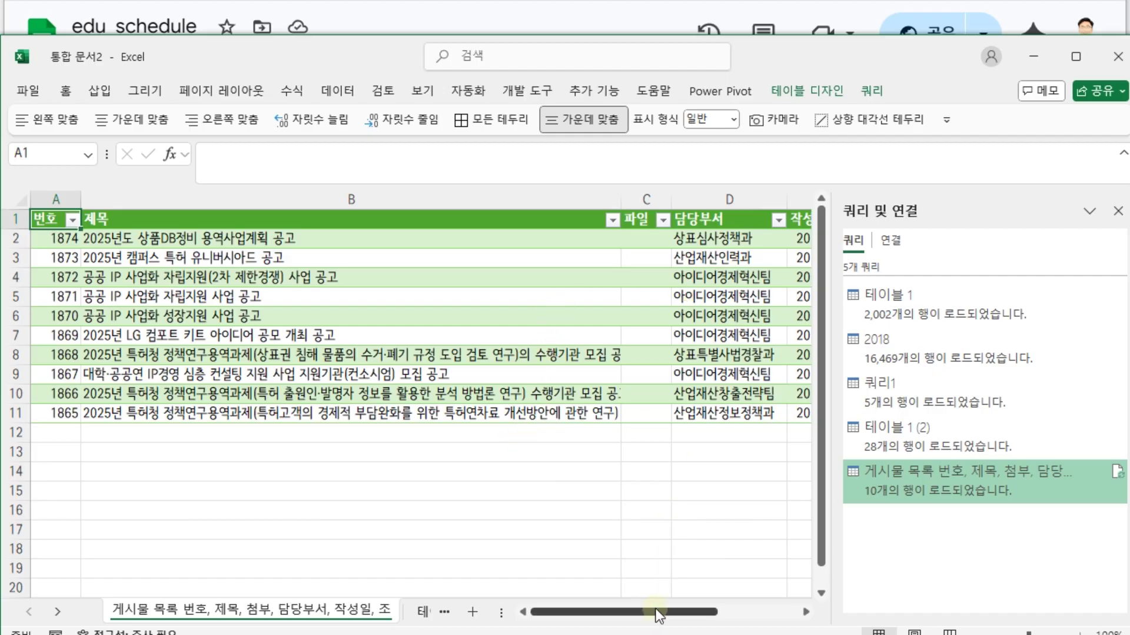
{"action": "left_click_drag", "start_coordinate": [659, 612], "coordinate": [807, 618]}
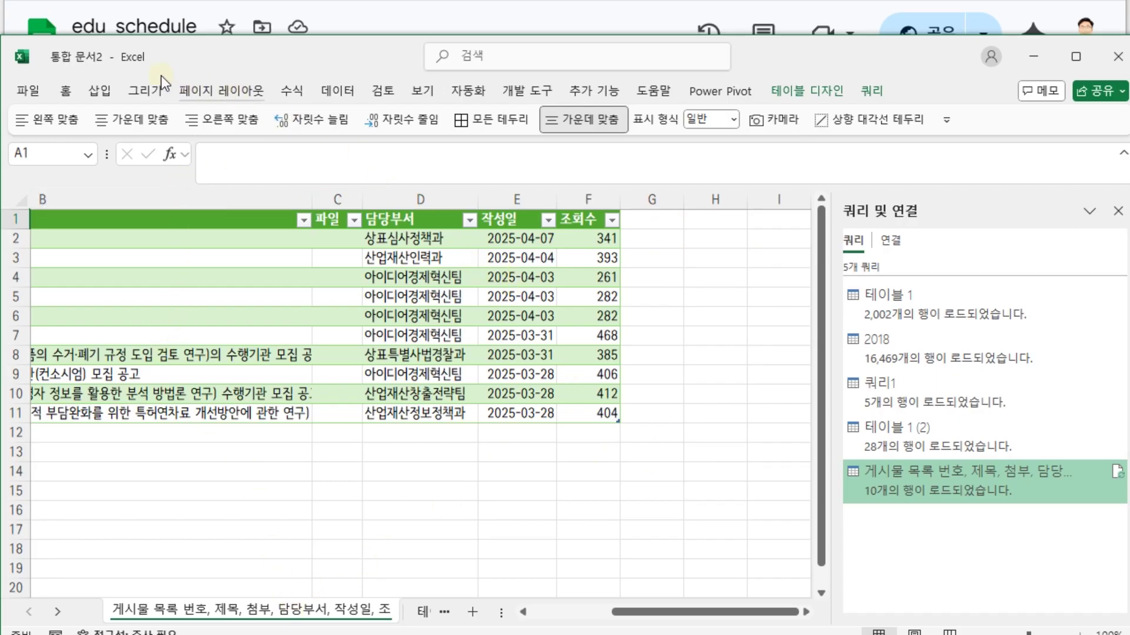
{"action": "left_click", "coordinate": [340, 91]}
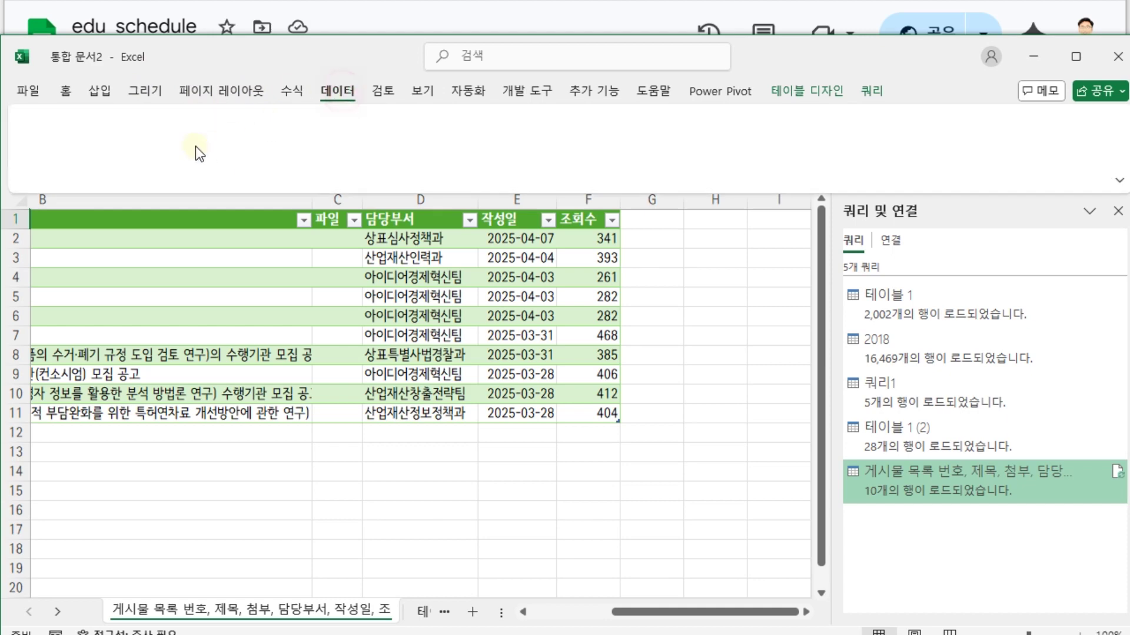
{"action": "left_click", "coordinate": [46, 145]}
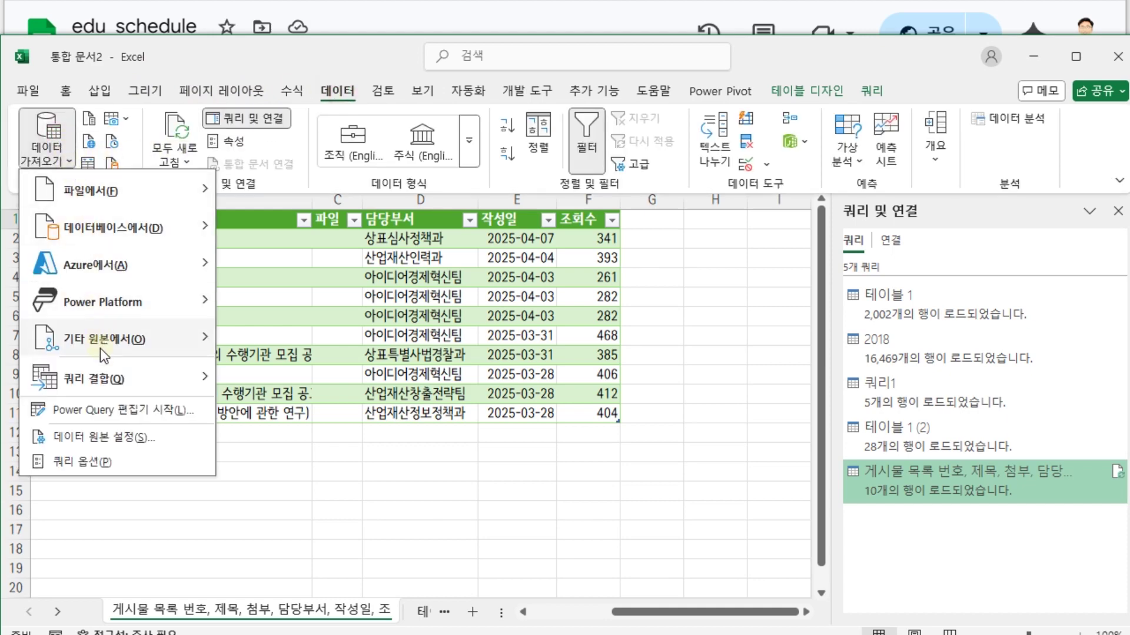
{"action": "mouse_move", "coordinate": [100, 348]}
{"action": "left_click", "coordinate": [267, 380]}
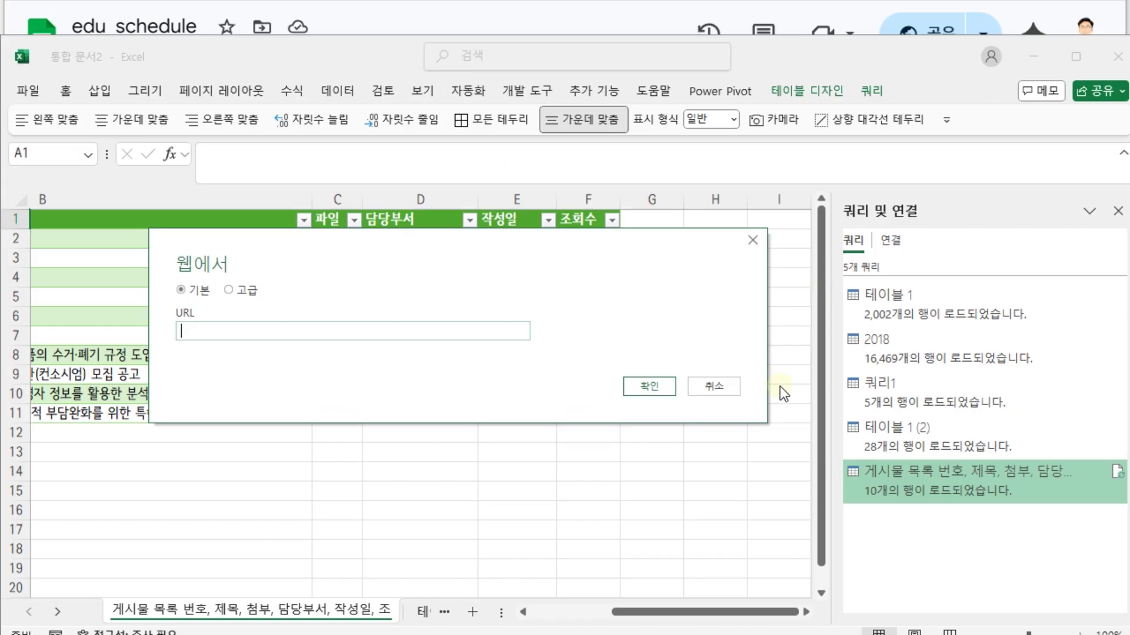
{"action": "left_click", "coordinate": [724, 388]}
- Reopen the 게시물 목록 query in the Power Query editor, and switch to the 주요 명령어 list in the edu_schedule spreadsheet
{"action": "double_click", "coordinate": [875, 469]}
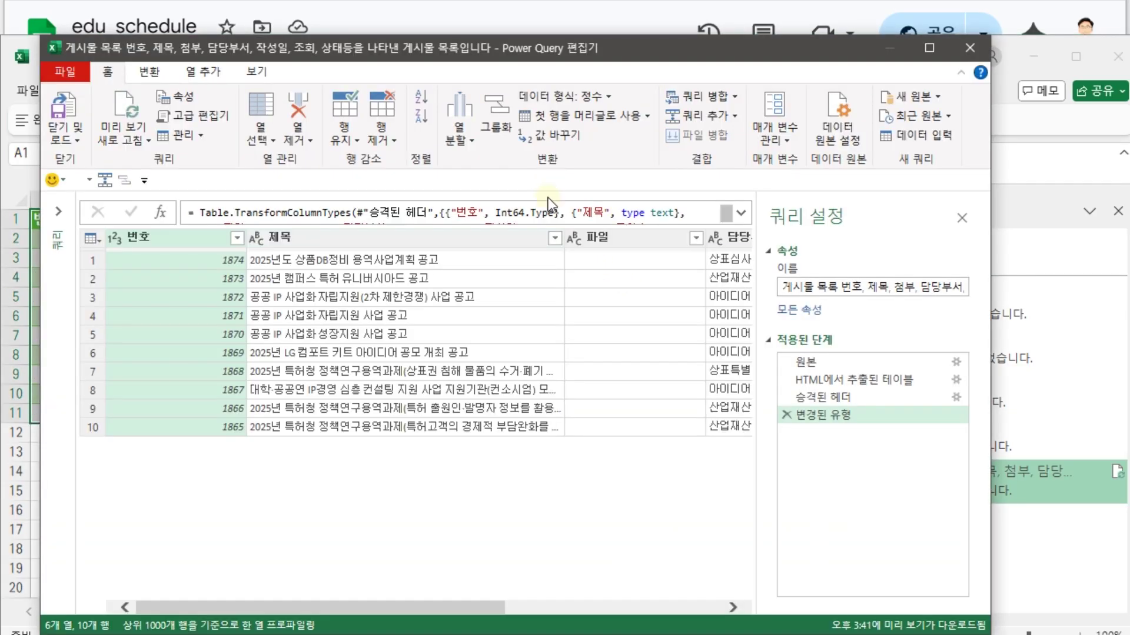
{"action": "left_click_drag", "start_coordinate": [472, 605], "coordinate": [825, 613]}
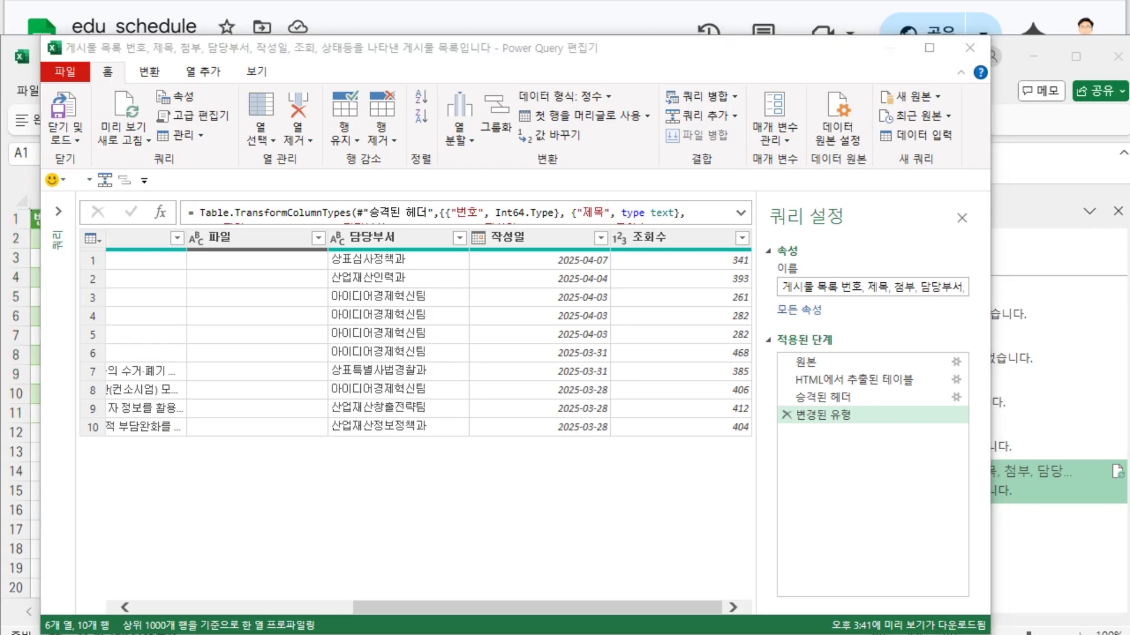
{"action": "key", "text": "alt+Tab"}
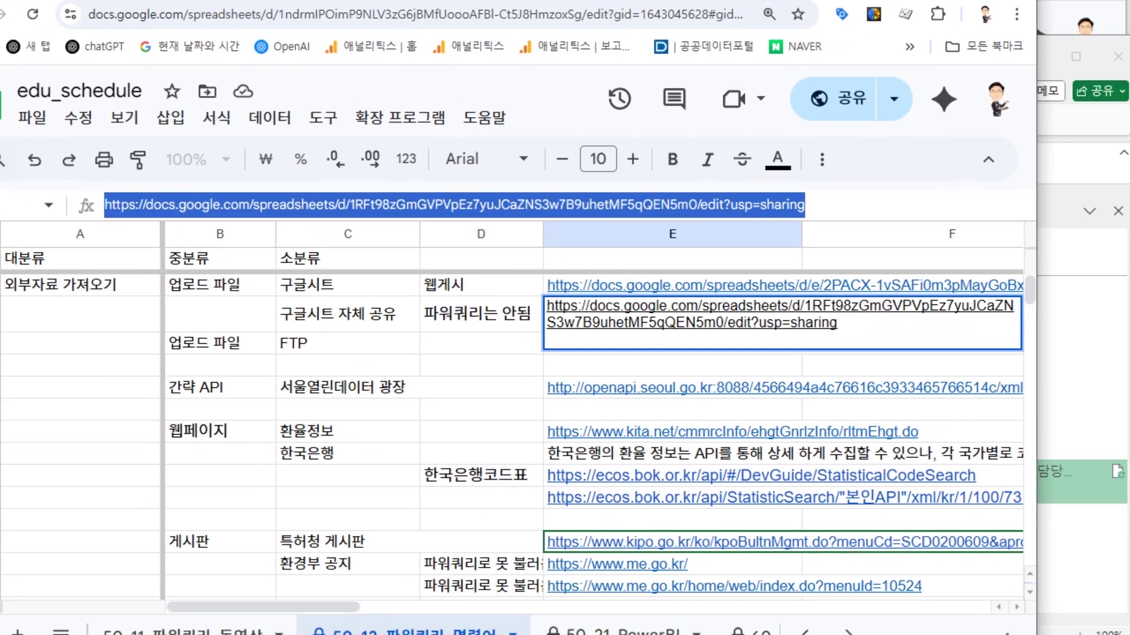
{"action": "scroll", "coordinate": [610, 584], "scroll_direction": "down", "scroll_amount": 5}
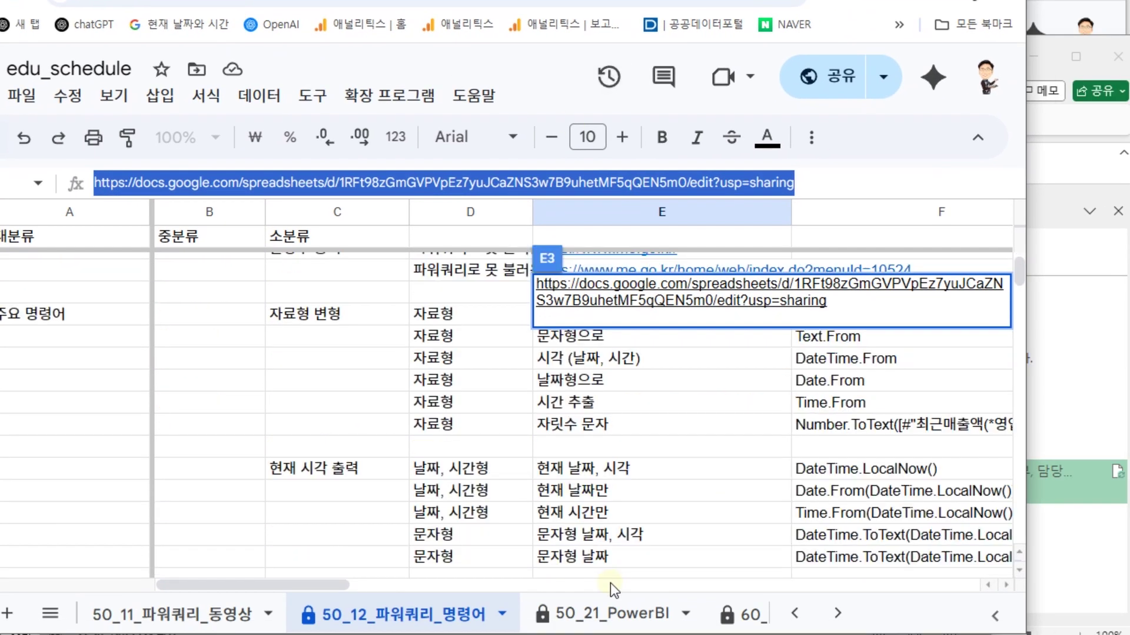
- Select the command for 현재 날짜, 시각 in the 현재 시각 출력 section and copy its text, DateTime.LocalNow()
{"action": "left_click", "coordinate": [506, 428]}
{"action": "key", "text": "Down"}
{"action": "key", "text": "Down"}
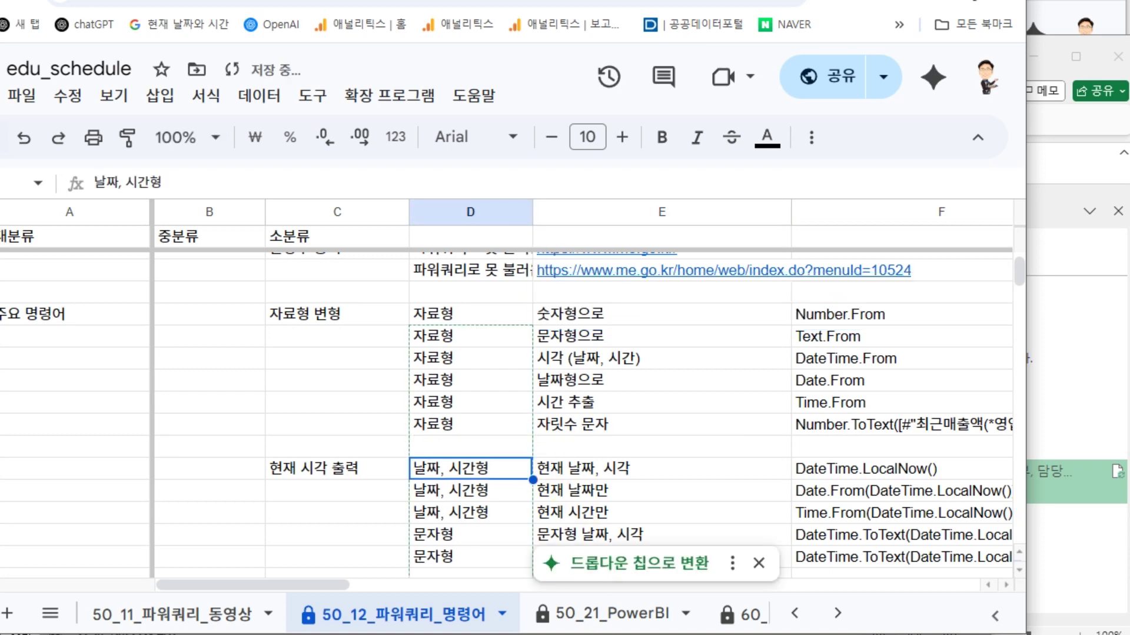
{"action": "key", "text": "Left"}
{"action": "key", "text": "Left"}
{"action": "key", "text": "Right"}
{"action": "key", "text": "Right"}
{"action": "key", "text": "Right"}
{"action": "key", "text": "Right"}
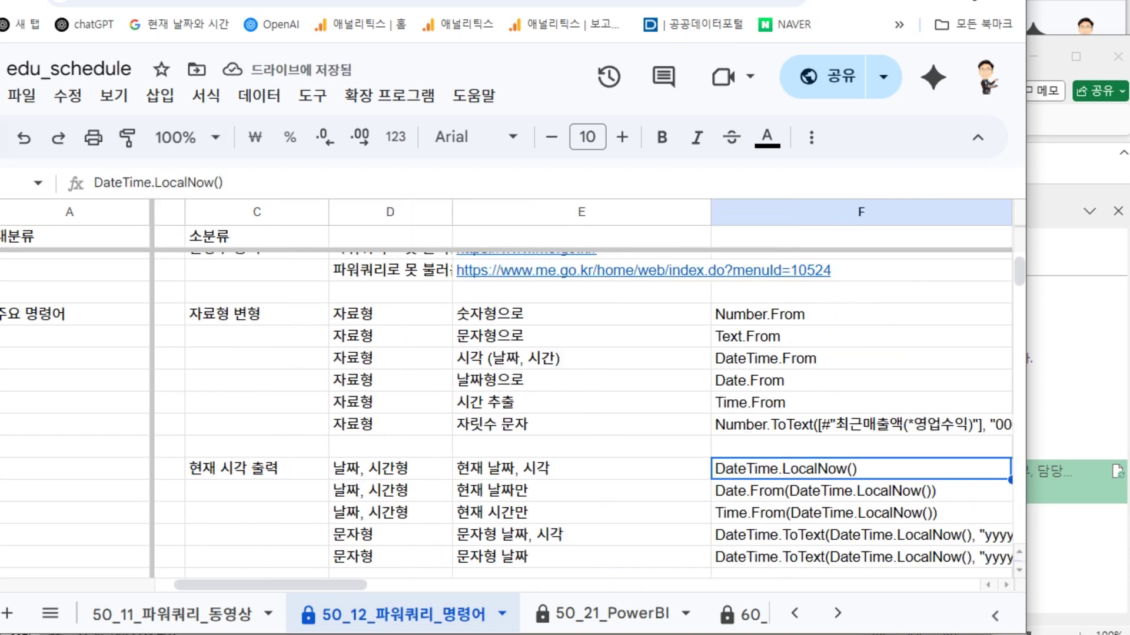
{"action": "key", "text": "Right"}
{"action": "key", "text": "Left"}
{"action": "key", "text": "Left"}
{"action": "key", "text": "Left"}
{"action": "key", "text": "Left"}
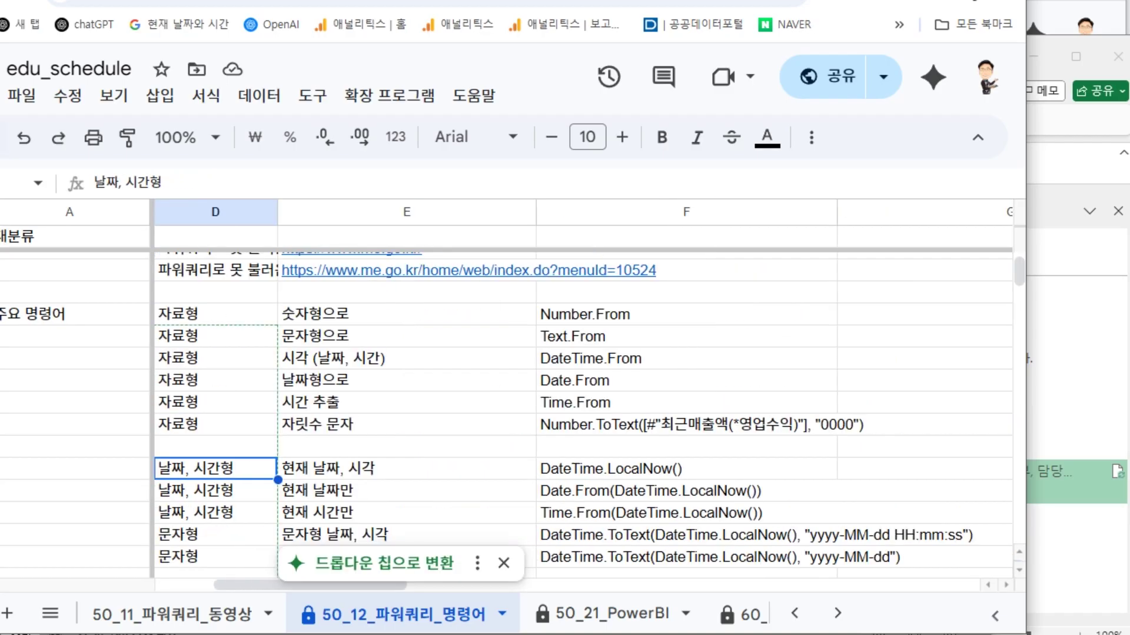
{"action": "key", "text": "Right"}
{"action": "key", "text": "Right"}
{"action": "key", "text": "Right"}
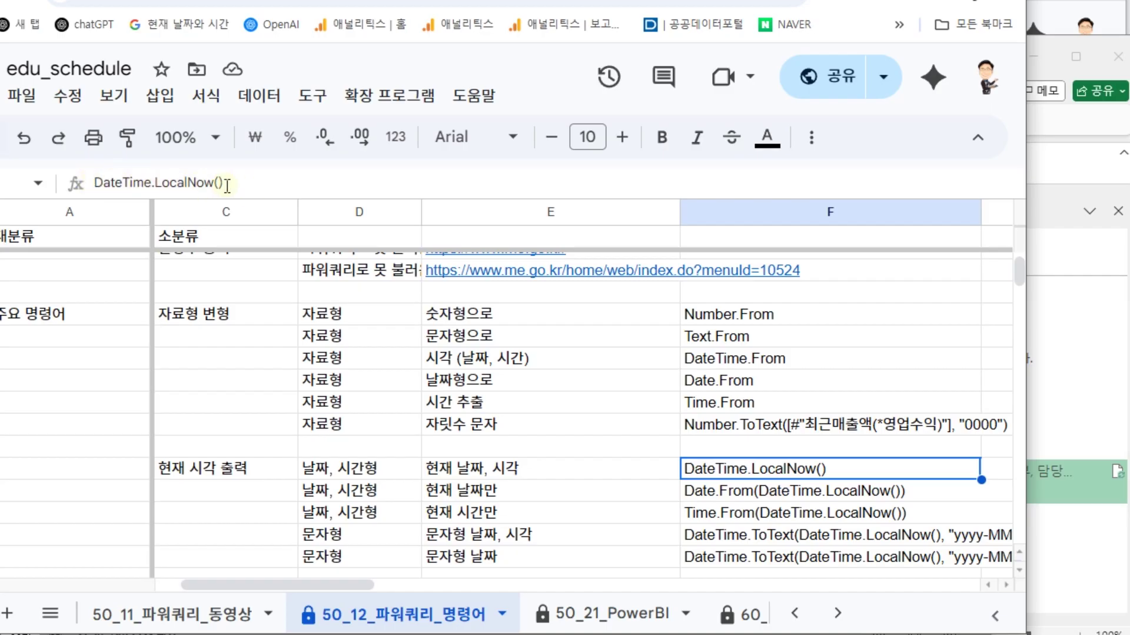
{"action": "left_click_drag", "start_coordinate": [268, 184], "coordinate": [79, 182]}
{"action": "key", "text": "ctrl+c"}
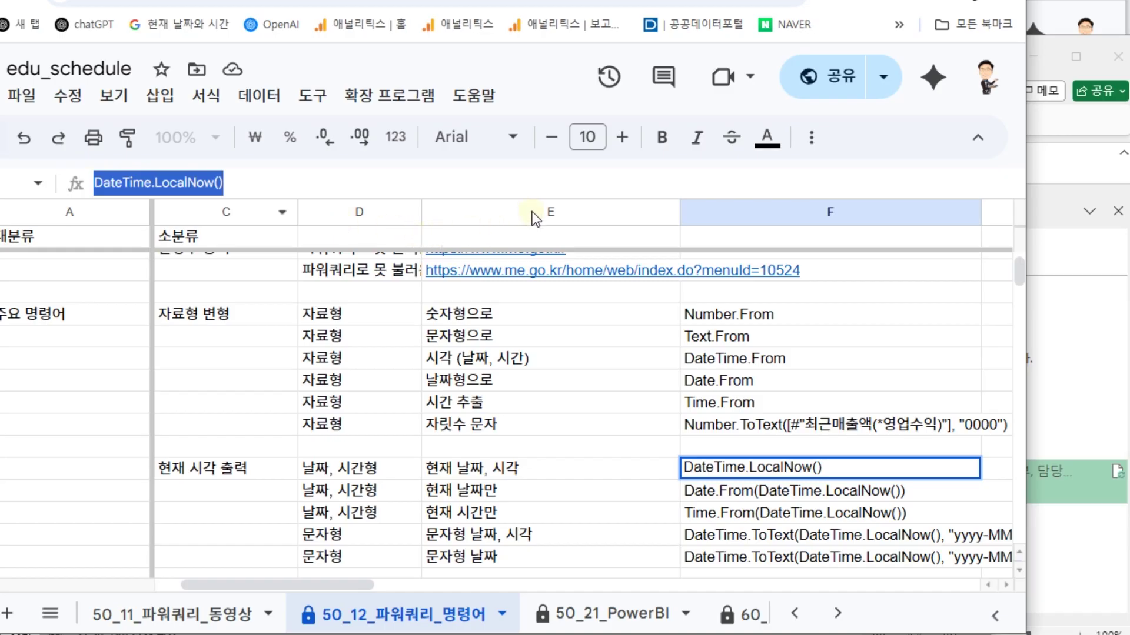
- Return to the Power Query editor, add a custom column 현재시각 with the formula DateTime.LocalNow(), and close and load the query
{"action": "left_click_drag", "start_coordinate": [518, 1], "coordinate": [1, 33]}
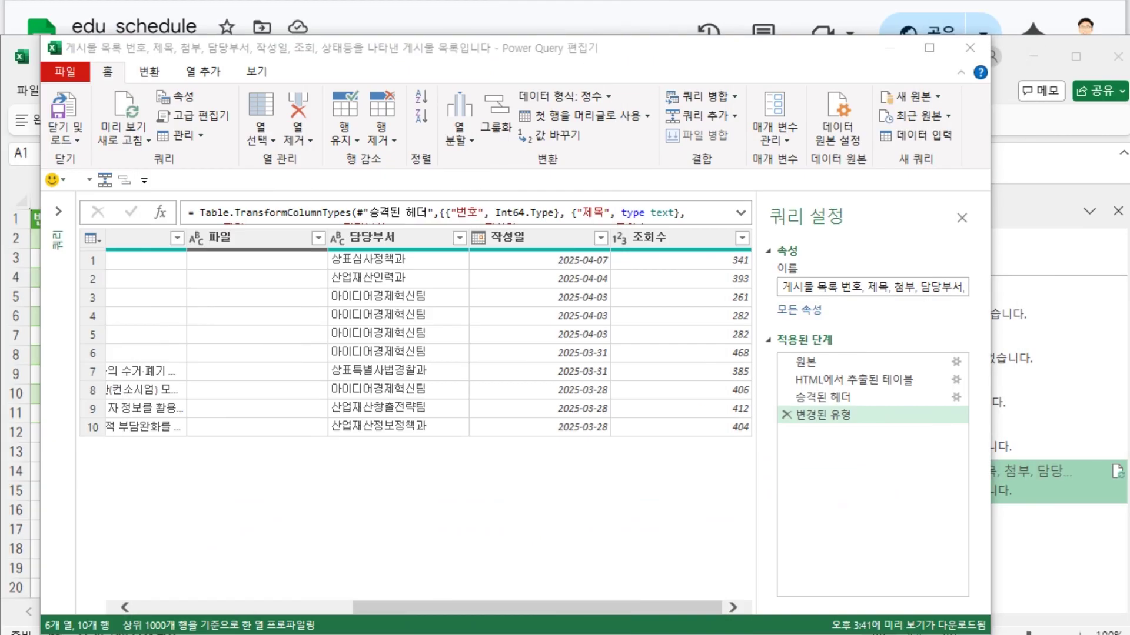
{"action": "left_click", "coordinate": [676, 237]}
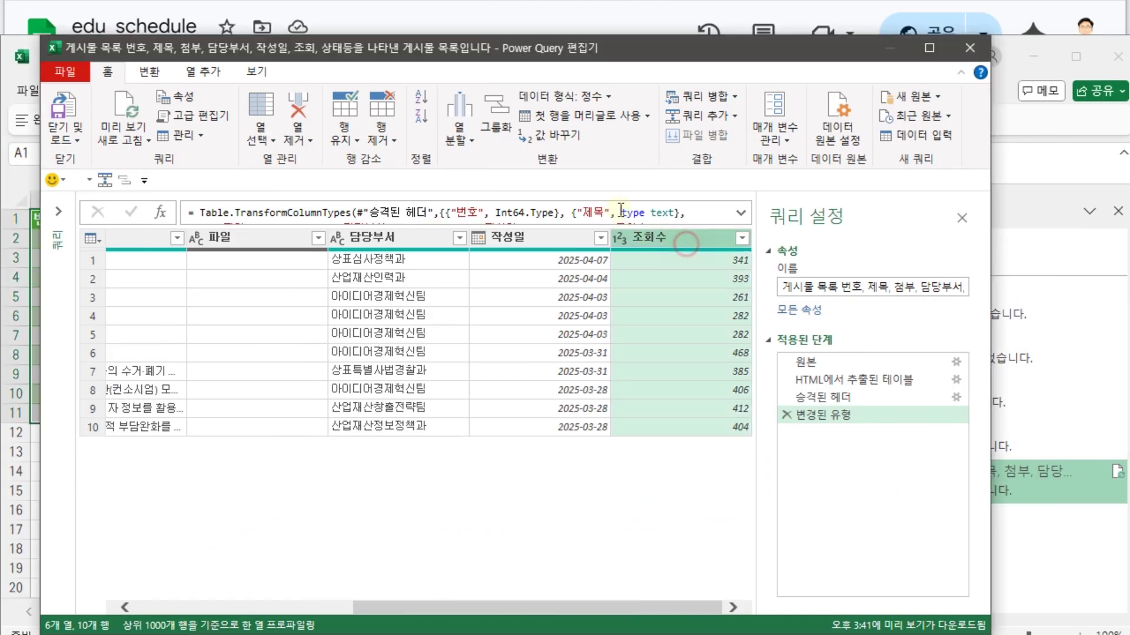
{"action": "left_click", "coordinate": [218, 69]}
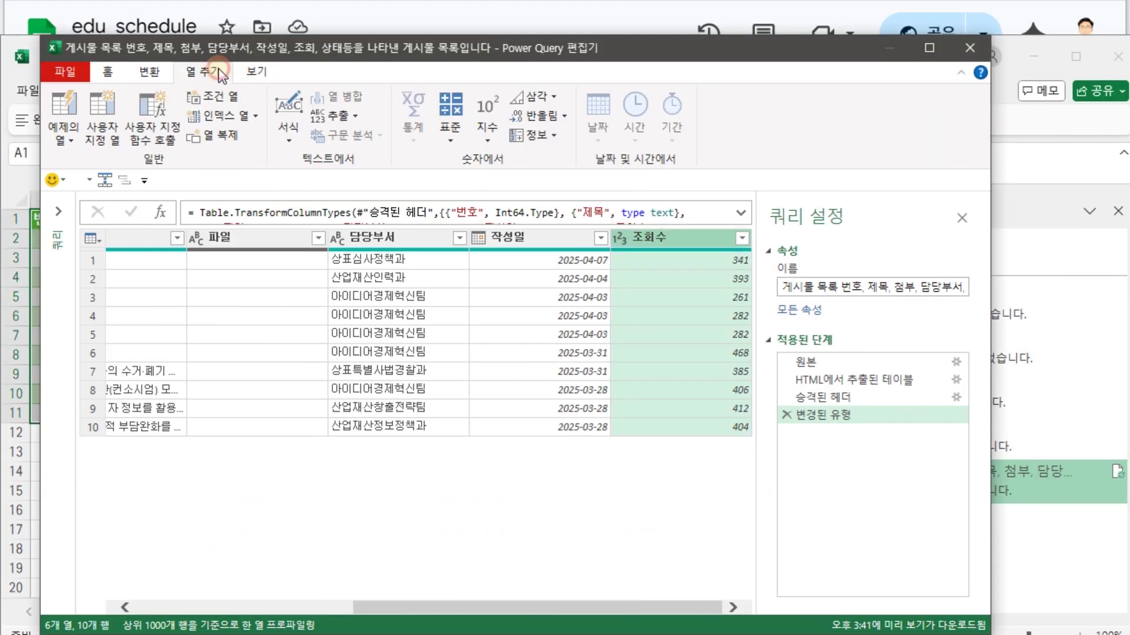
{"action": "left_click", "coordinate": [111, 136]}
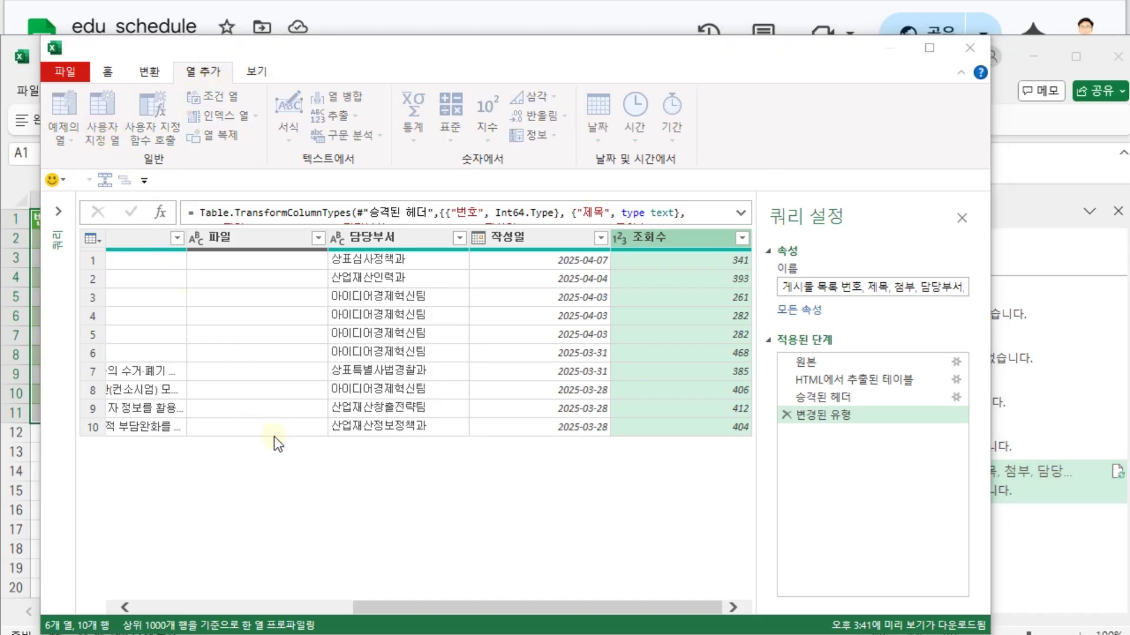
{"action": "left_click", "coordinate": [224, 280]}
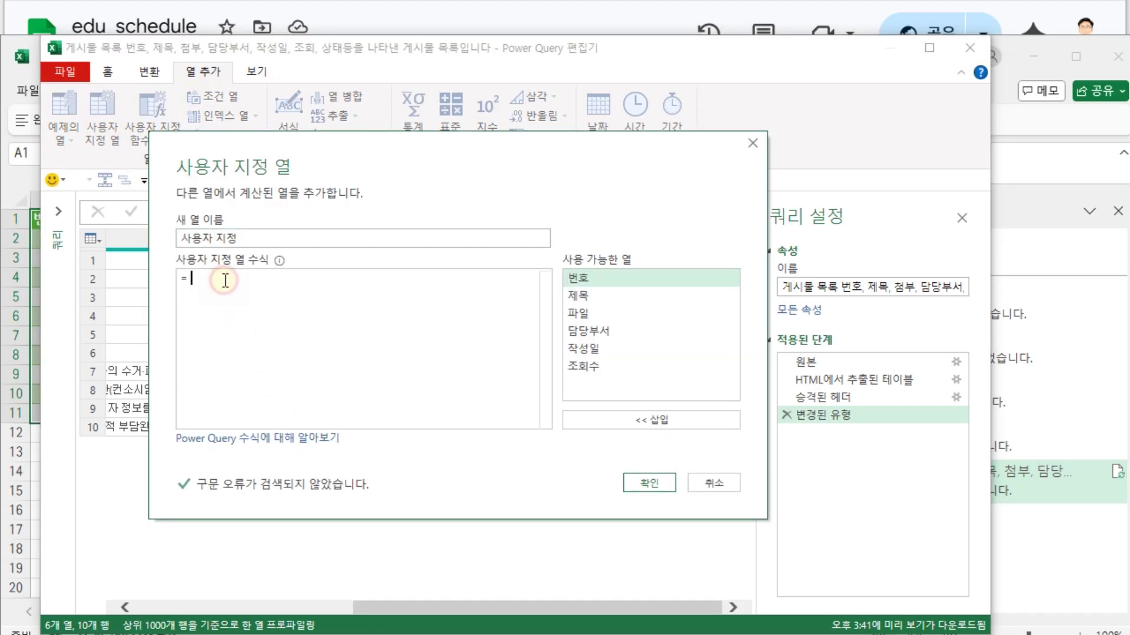
{"action": "key", "text": "ctrl+v"}
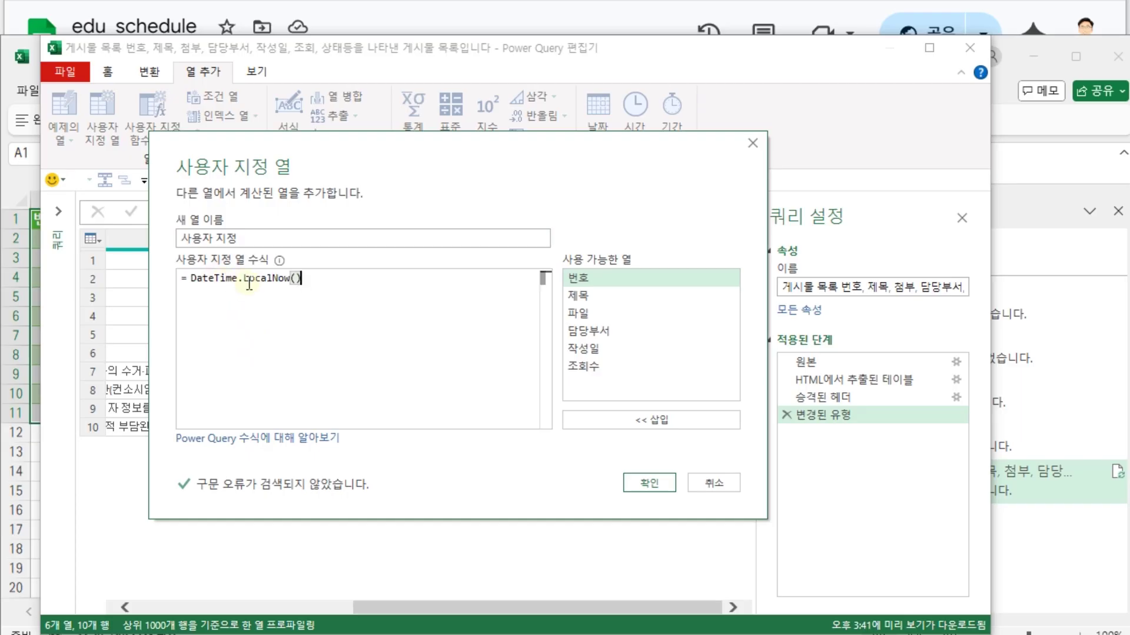
{"action": "triple_click", "coordinate": [266, 236]}
{"action": "type", "text": "ㅎ재시가"}
{"action": "left_click", "coordinate": [647, 482]}
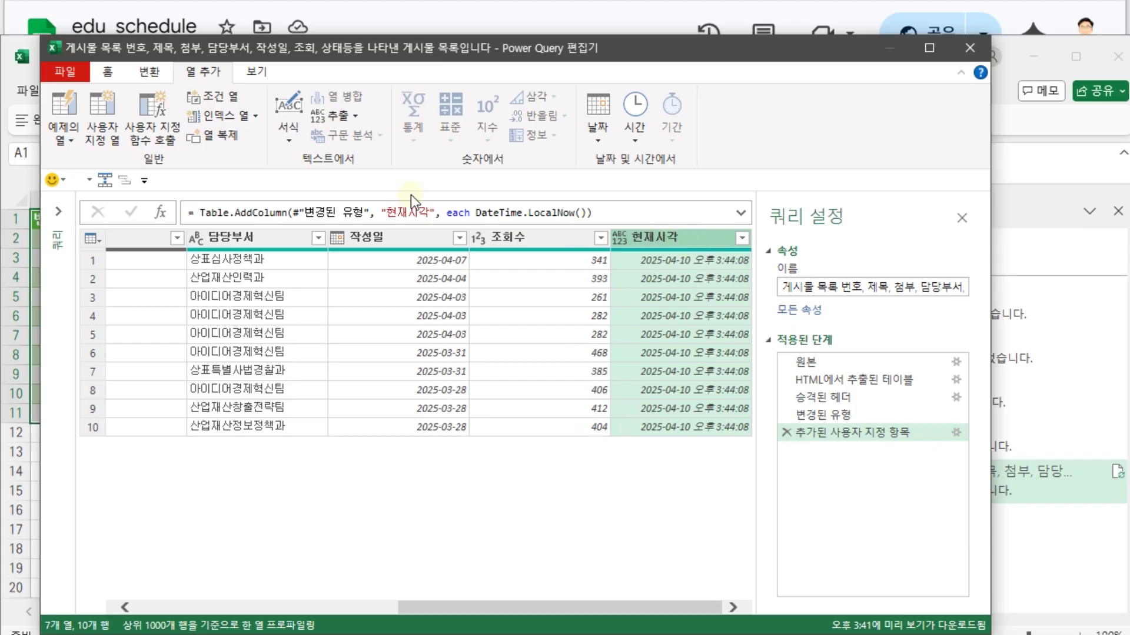
{"action": "left_click", "coordinate": [64, 70]}
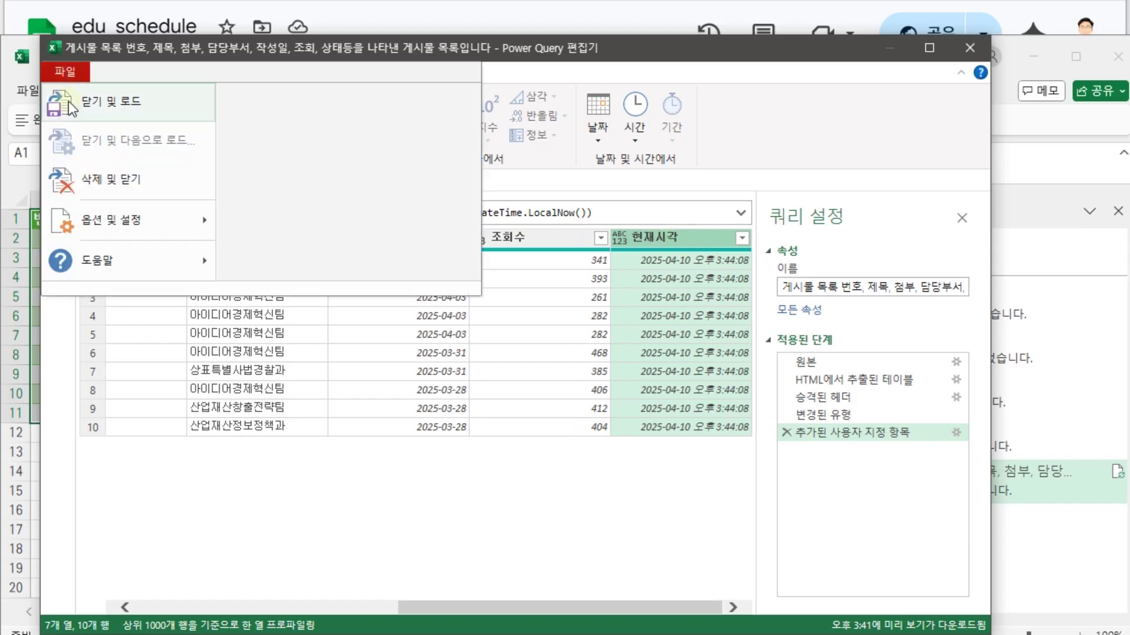
{"action": "left_click", "coordinate": [72, 109]}
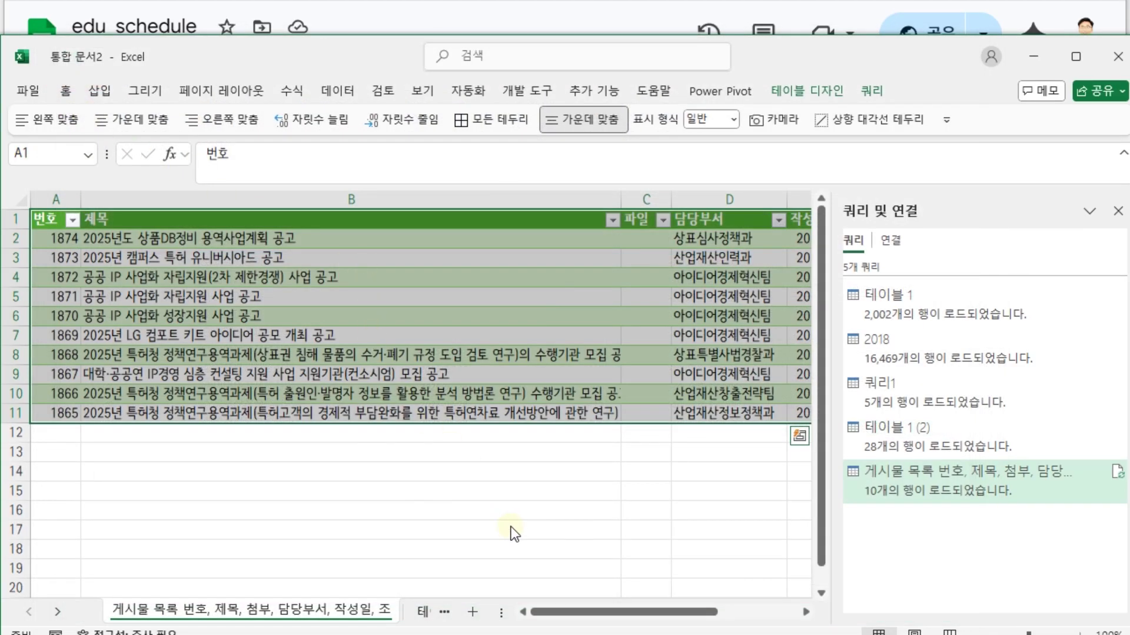
- Check the 현재시각 column in the loaded table and reopen the 게시물 목록 query in the Power Query editor
{"action": "left_click_drag", "start_coordinate": [579, 612], "coordinate": [681, 617]}
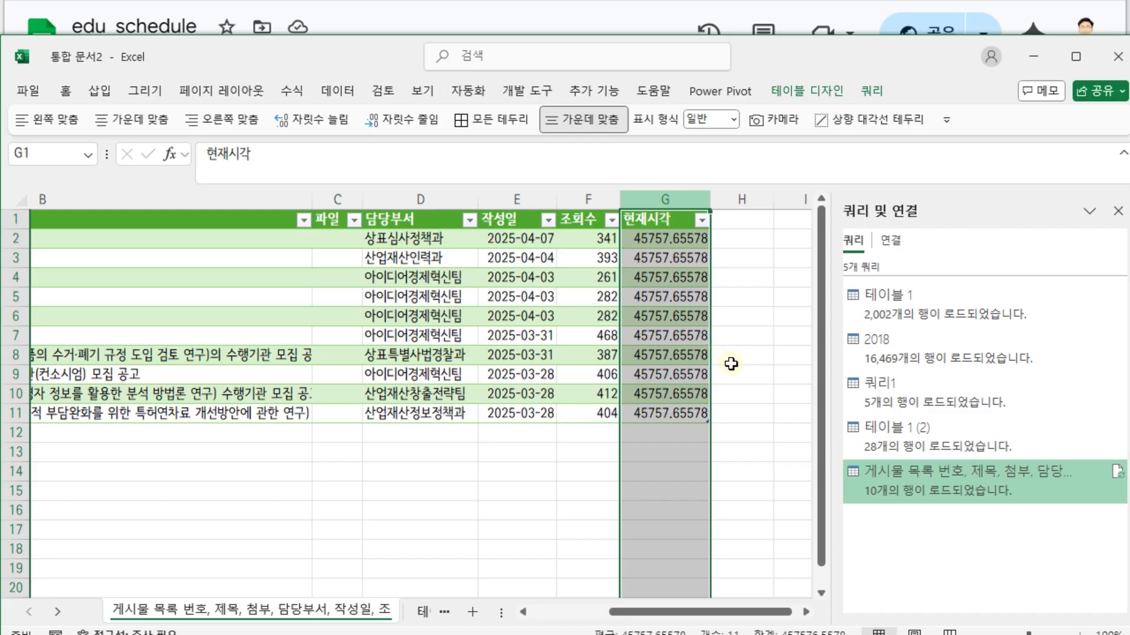
{"action": "left_click", "coordinate": [648, 376]}
{"action": "left_click", "coordinate": [959, 478]}
{"action": "double_click", "coordinate": [955, 479]}
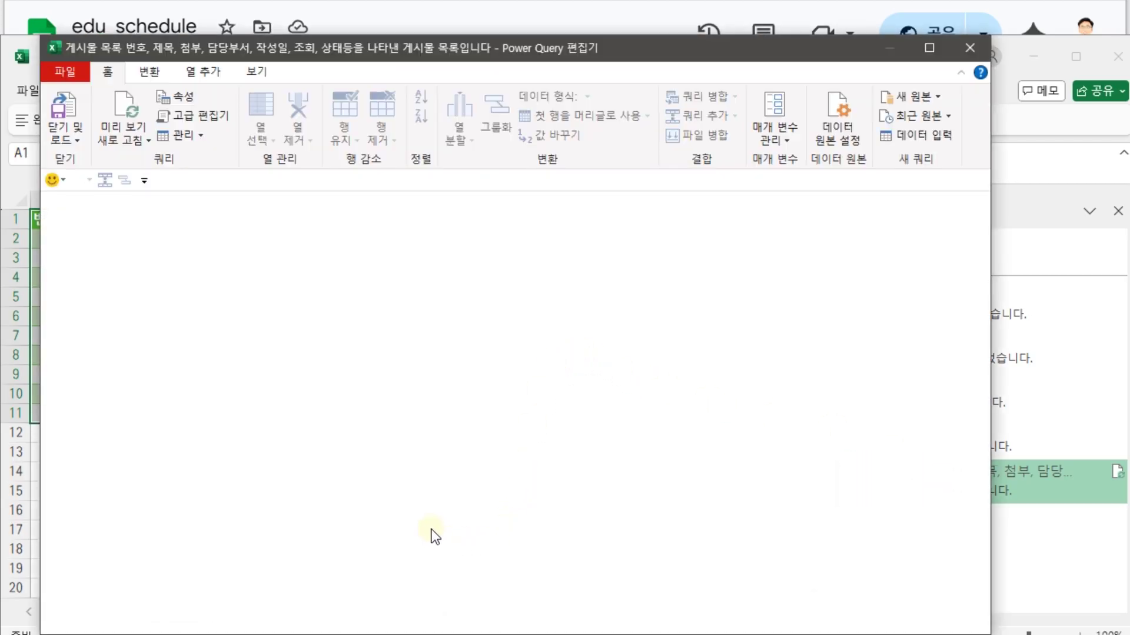
- Set the data type of the query's 현재시각 column to 날짜/시간/표준 시간대
{"action": "left_click_drag", "start_coordinate": [341, 610], "coordinate": [605, 608]}
{"action": "left_click", "coordinate": [659, 239]}
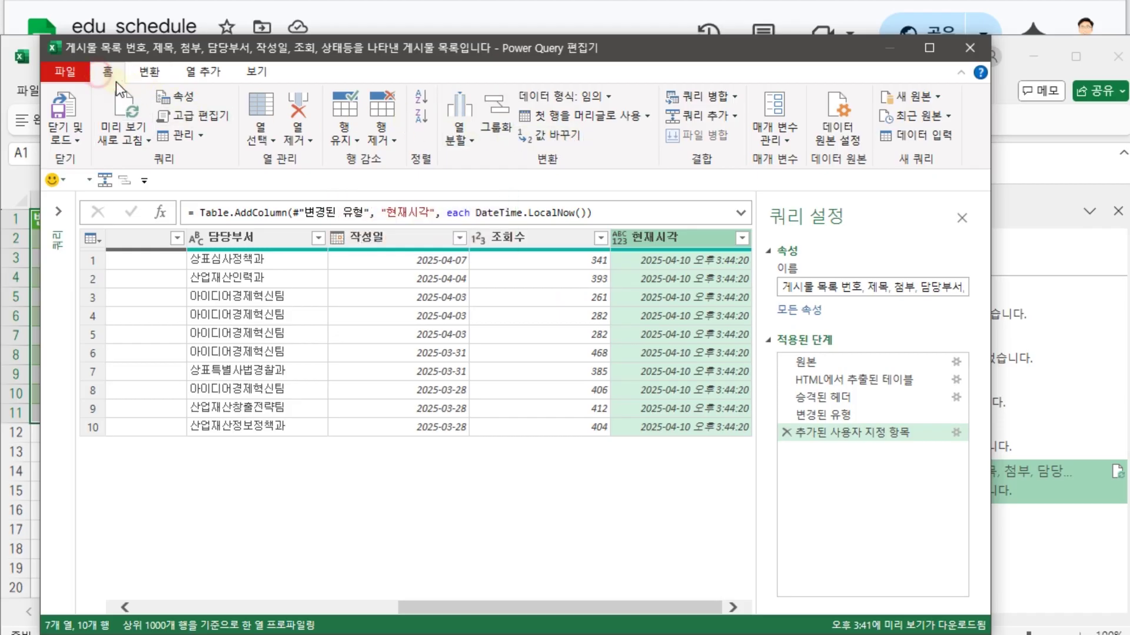
{"action": "left_click", "coordinate": [591, 96]}
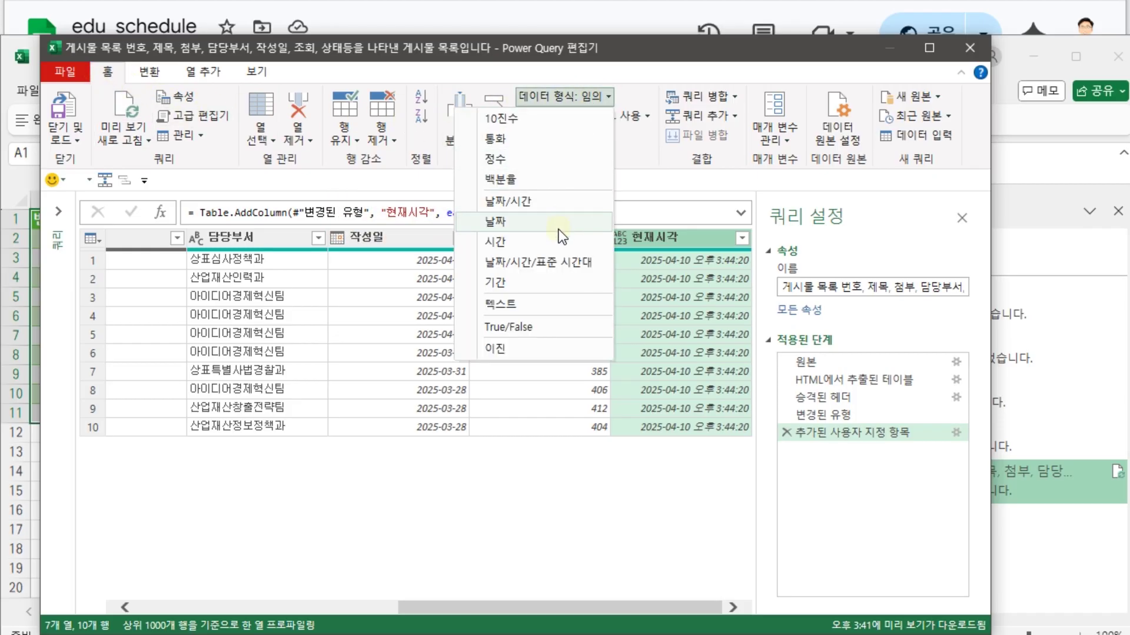
{"action": "left_click", "coordinate": [555, 265]}
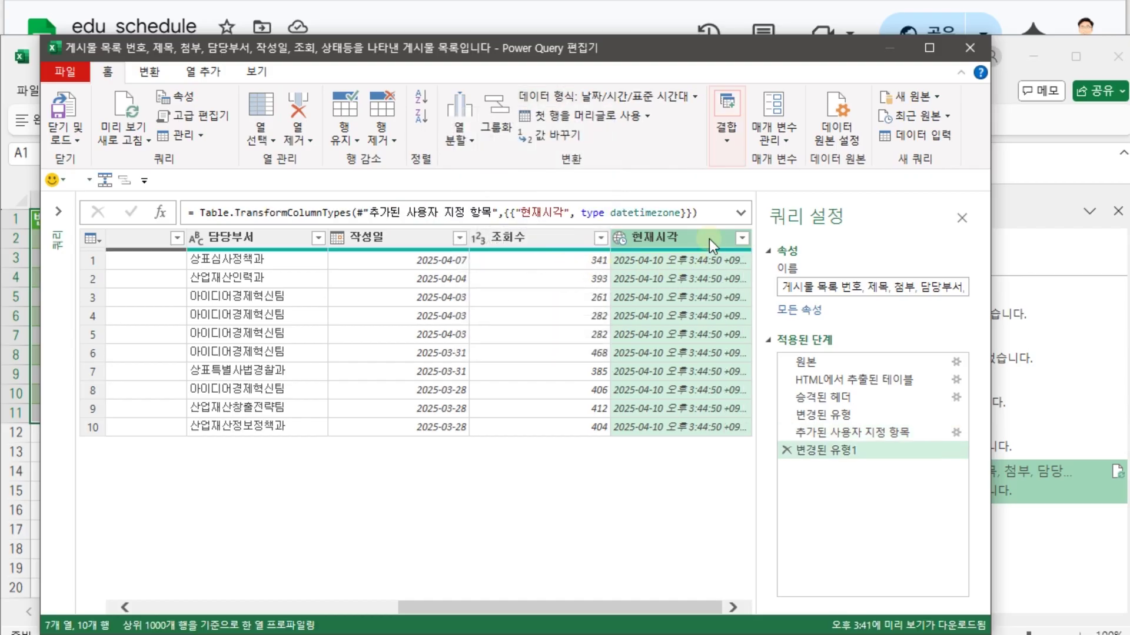
- Change the 현재시각 column's data type to 날짜/시간 as a new step, and close and load the query
{"action": "left_click", "coordinate": [589, 96]}
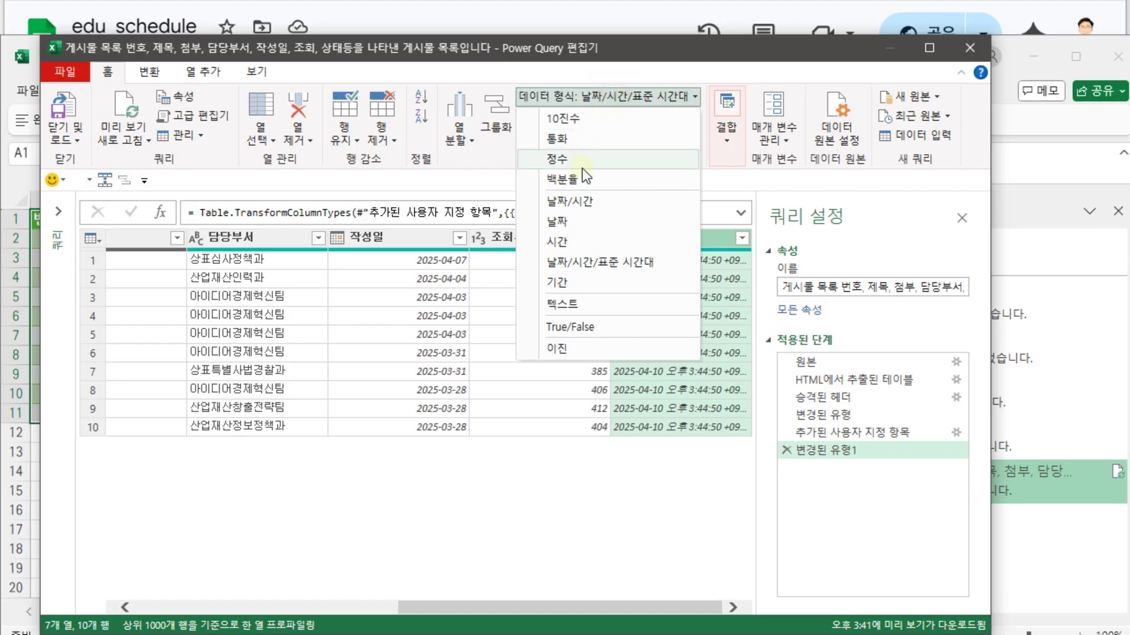
{"action": "left_click", "coordinate": [585, 204]}
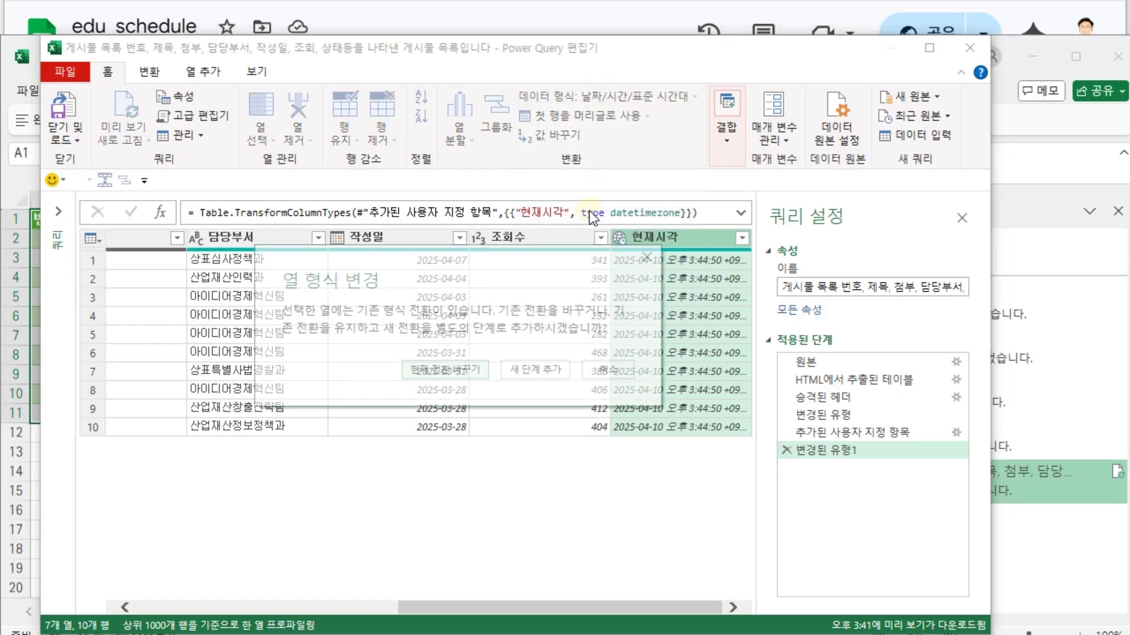
{"action": "left_click", "coordinate": [539, 369]}
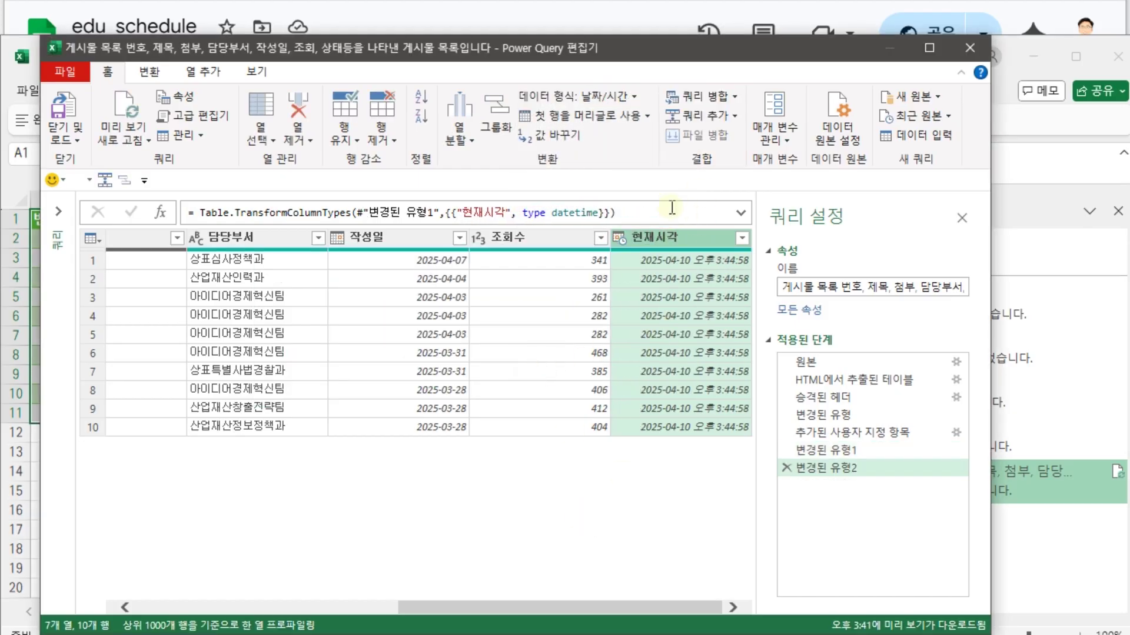
{"action": "left_click", "coordinate": [625, 96]}
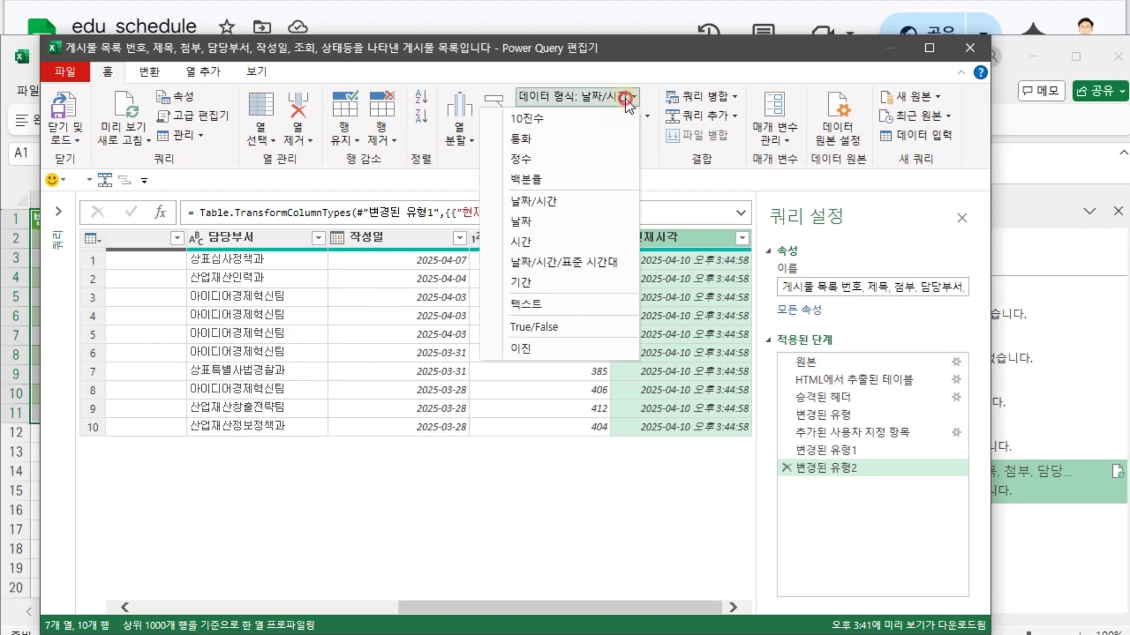
{"action": "left_click", "coordinate": [596, 499]}
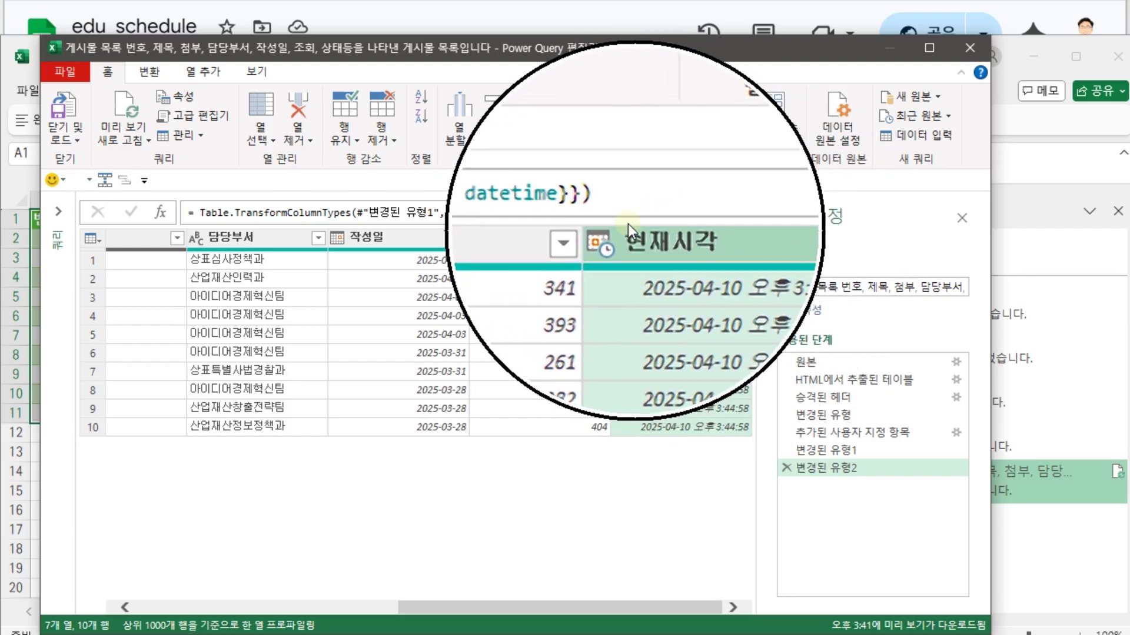
{"action": "left_click", "coordinate": [63, 105]}
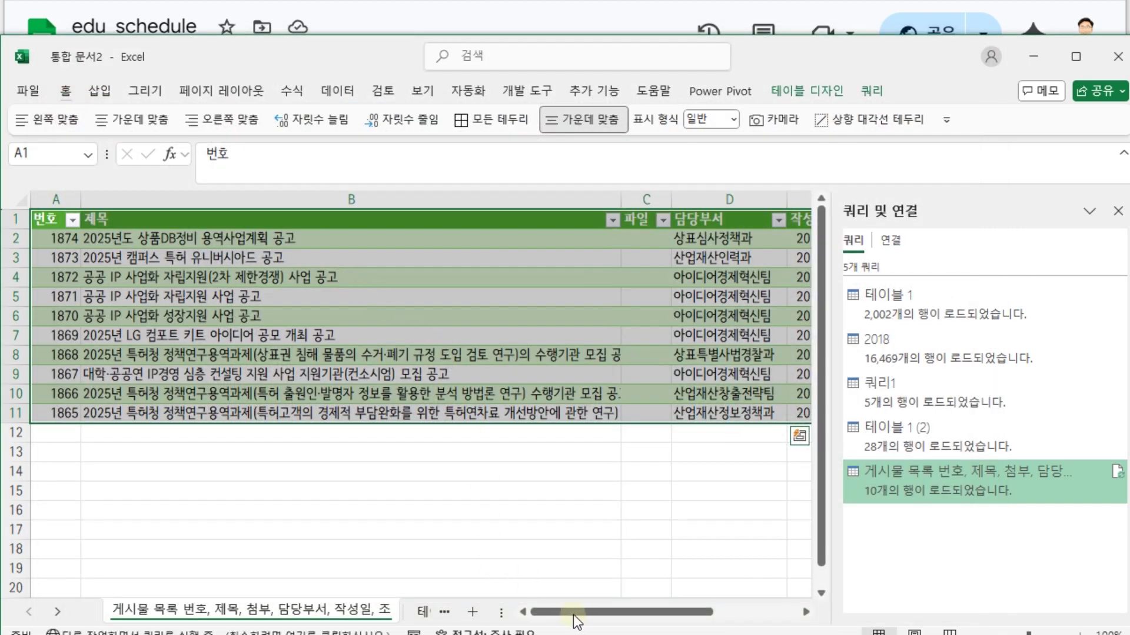
- Widen the 현재시각 column in the loaded table and refresh all queries in the workbook
{"action": "left_click_drag", "start_coordinate": [573, 615], "coordinate": [660, 615]}
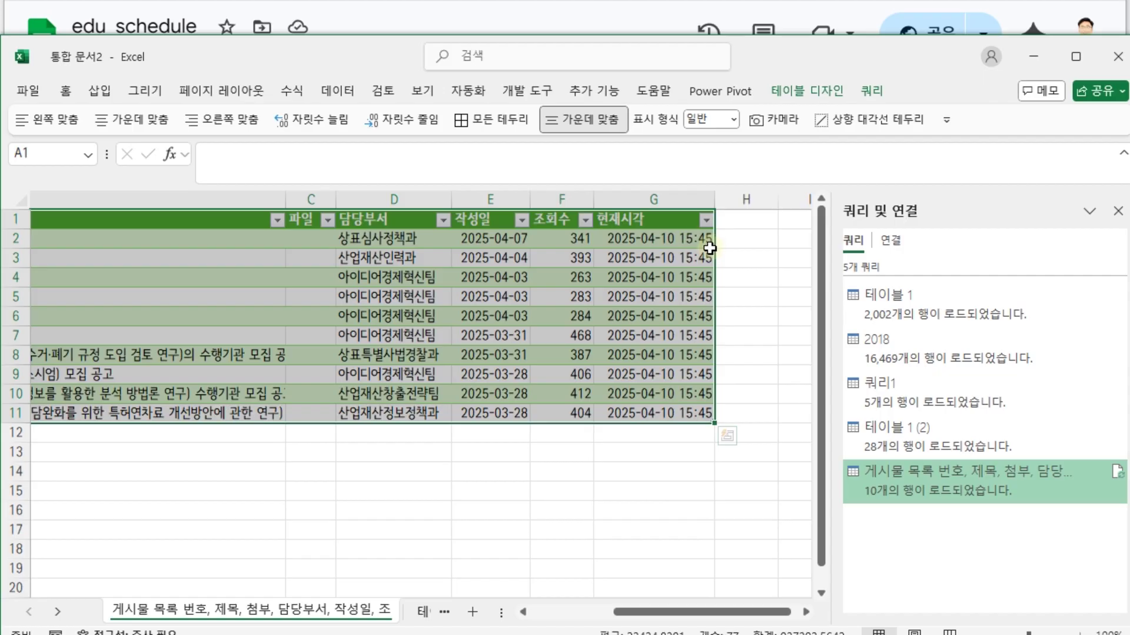
{"action": "left_click_drag", "start_coordinate": [714, 195], "coordinate": [754, 195]}
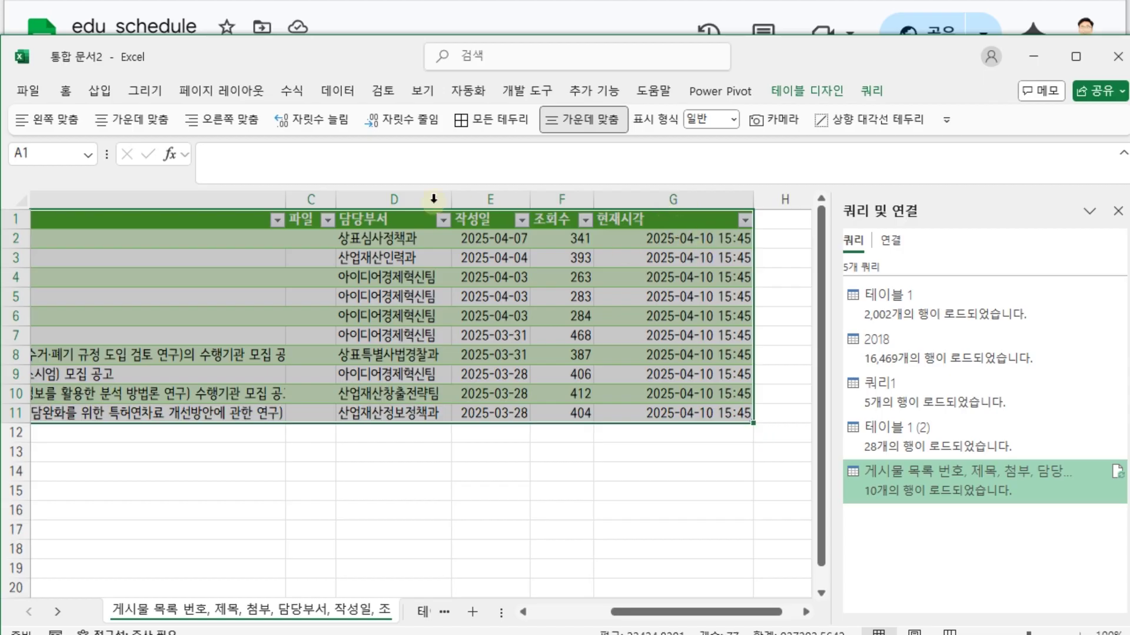
{"action": "left_click", "coordinate": [345, 90]}
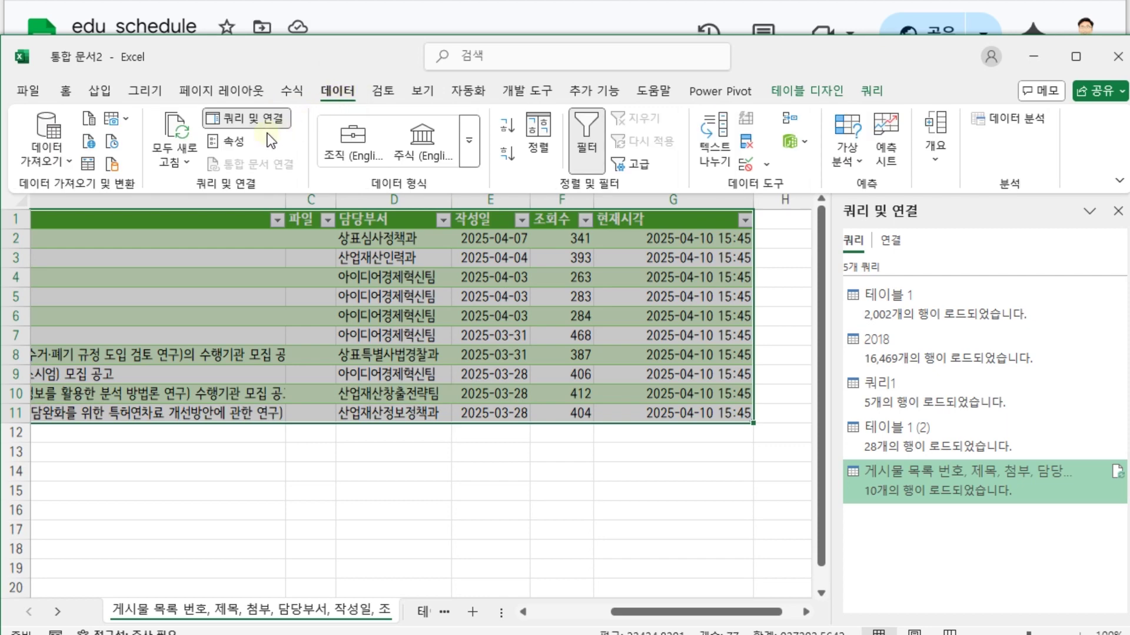
{"action": "left_click", "coordinate": [181, 119]}
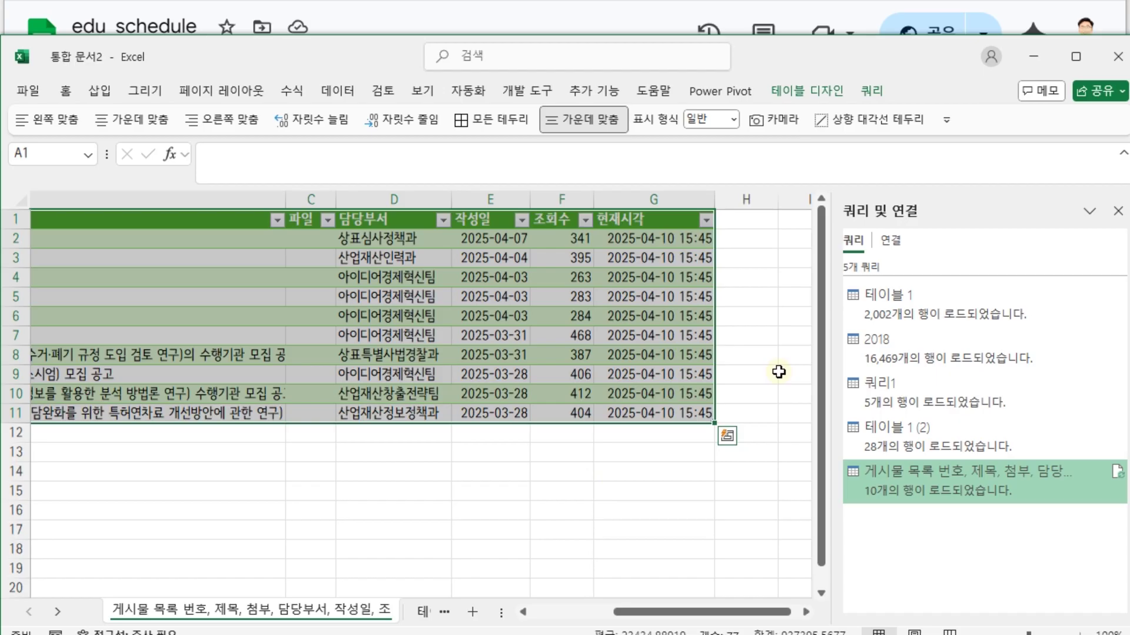
- Format the whole 현재시각 column G with the custom number format yyyy-mm-dd hh:mm:ss
{"action": "left_click", "coordinate": [599, 509]}
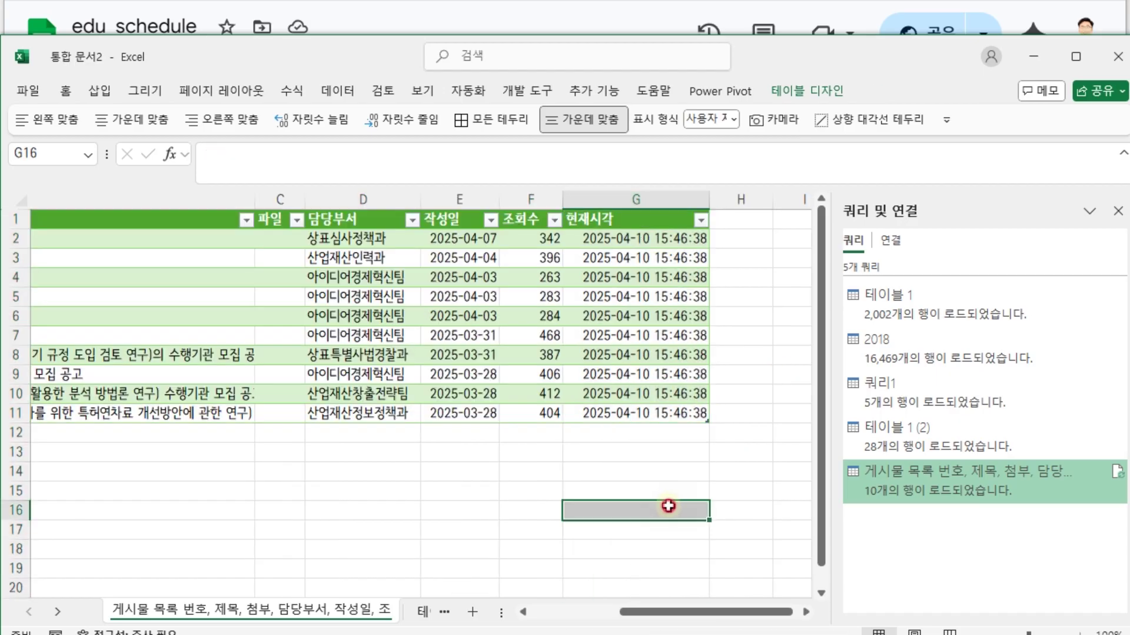
{"action": "left_click", "coordinate": [642, 197]}
{"action": "right_click", "coordinate": [642, 196]}
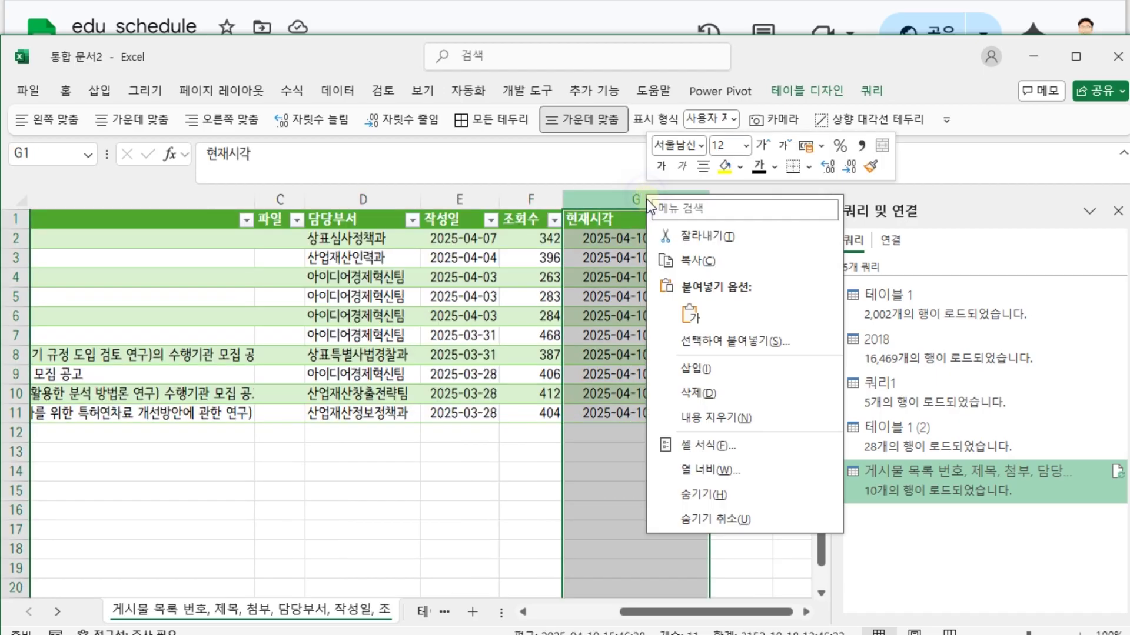
{"action": "left_click", "coordinate": [709, 446]}
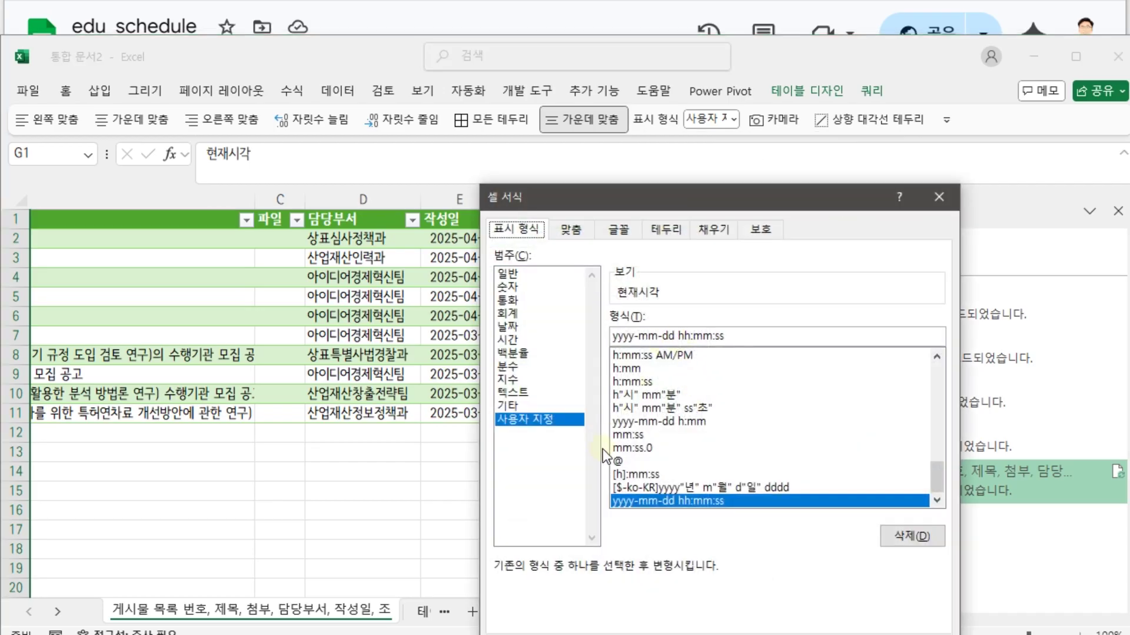
{"action": "left_click", "coordinate": [529, 420]}
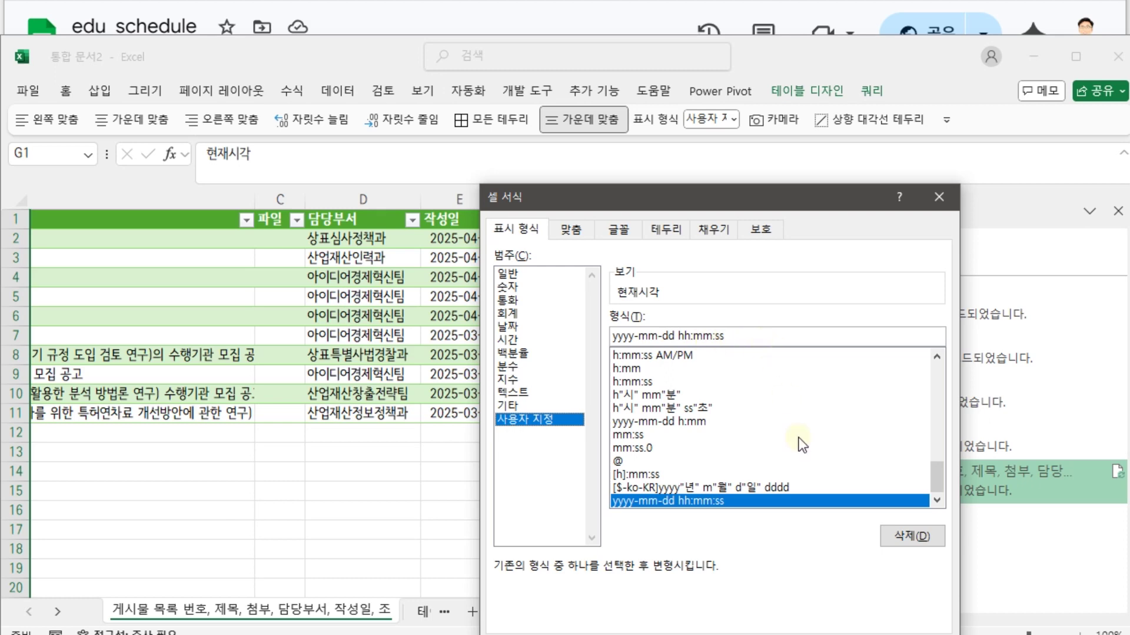
{"action": "key", "text": "Return"}
{"action": "left_click", "coordinate": [691, 513]}
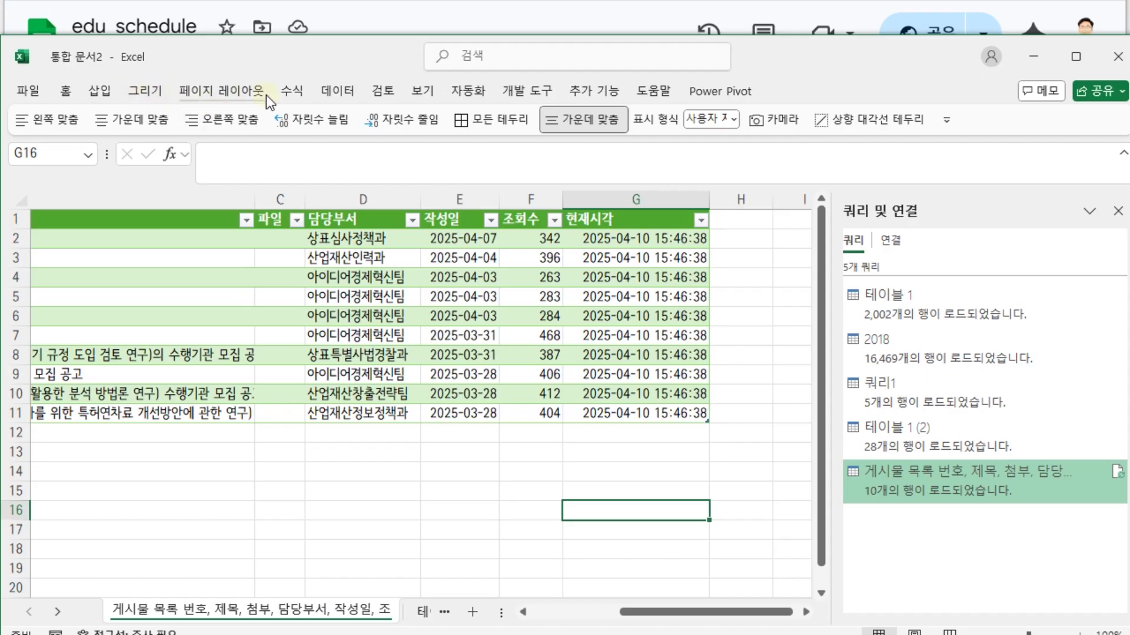
- Refresh all queries again and look over the updated board table back to its first column
{"action": "left_click", "coordinate": [337, 92]}
{"action": "left_click", "coordinate": [175, 130]}
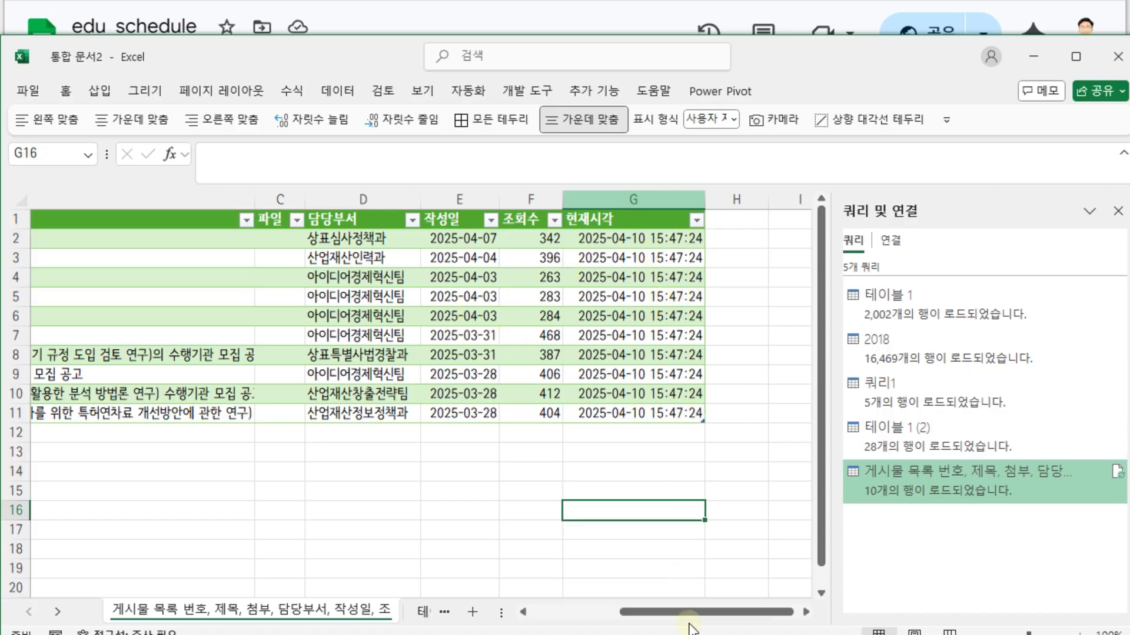
{"action": "left_click_drag", "start_coordinate": [689, 628], "coordinate": [327, 613]}
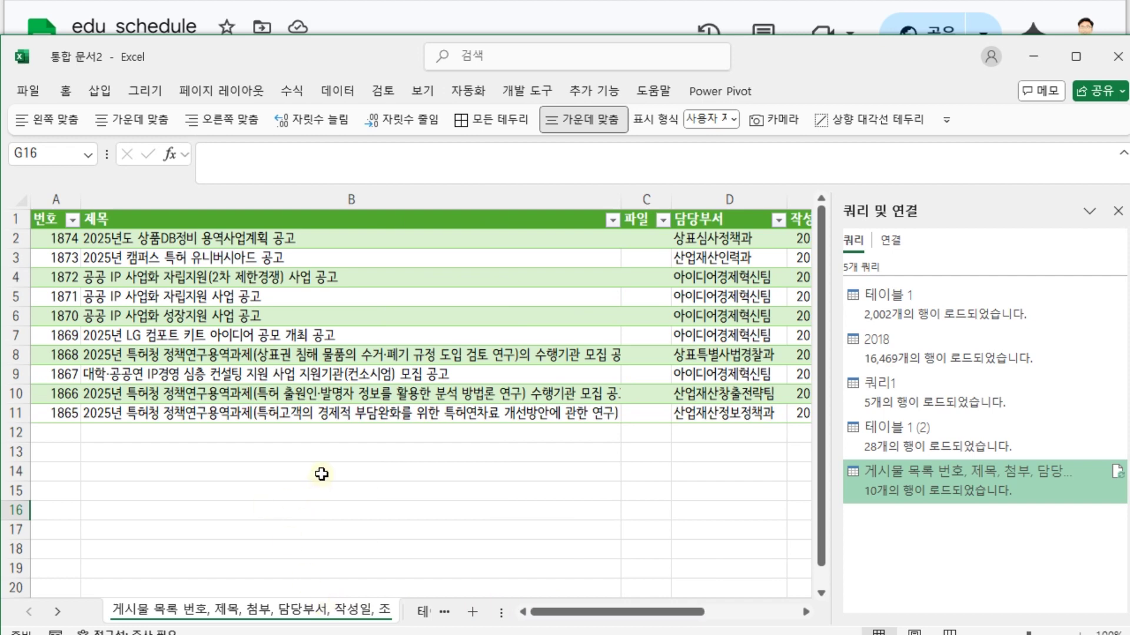
{"action": "key", "text": "alt+Tab"}
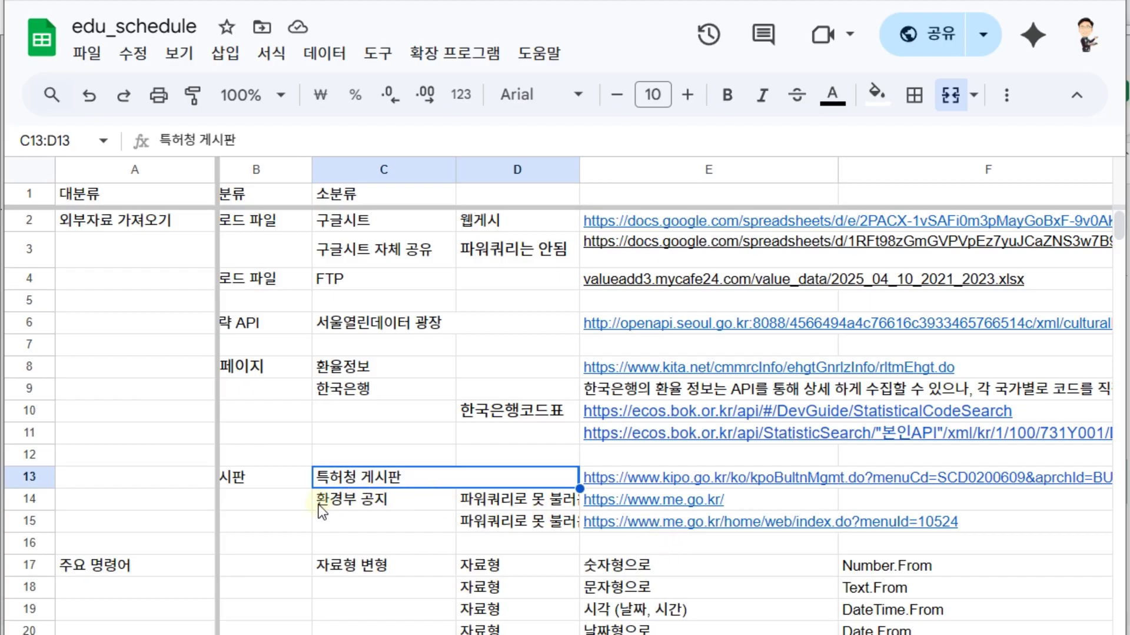
{"action": "double_click", "coordinate": [682, 500]}
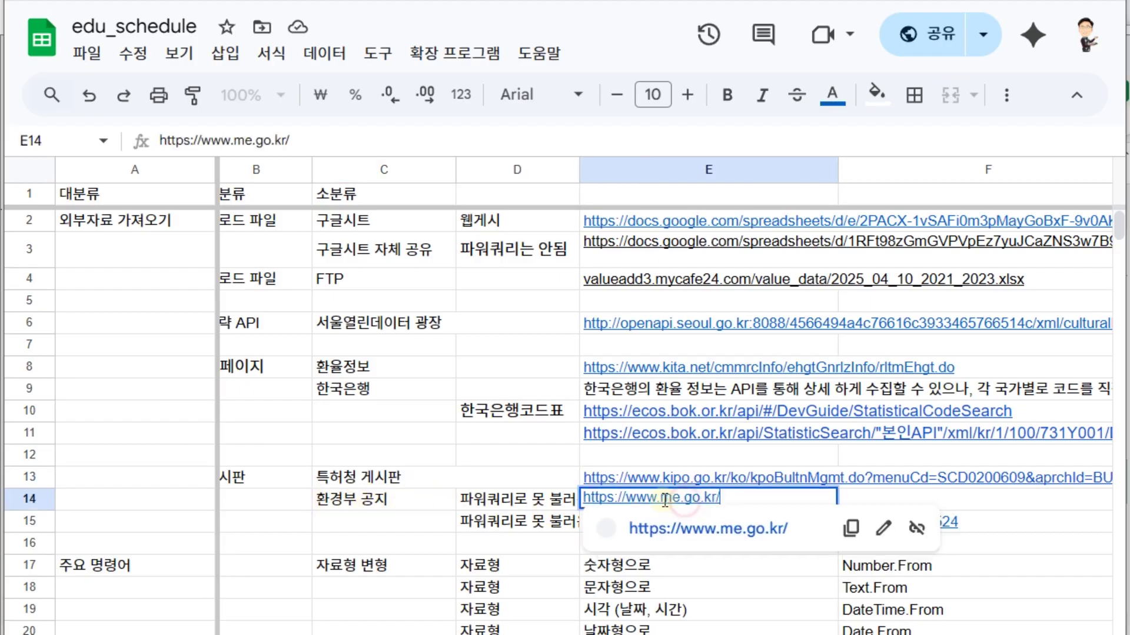
{"action": "left_click_drag", "start_coordinate": [732, 498], "coordinate": [465, 491]}
{"action": "key", "text": "ctrl+c"}
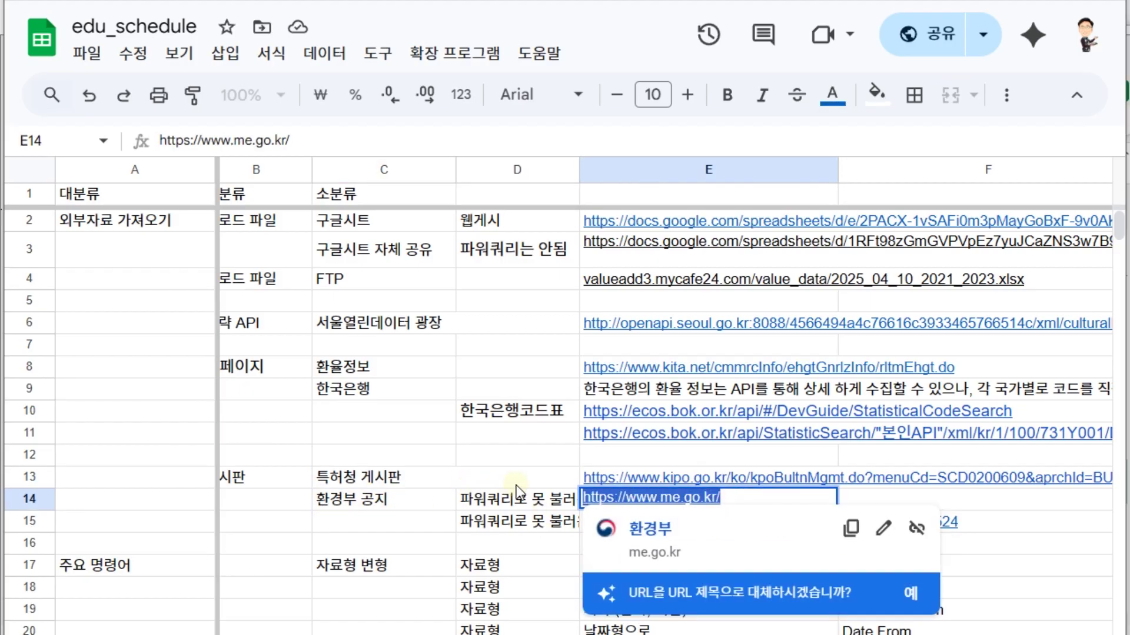
- Switch to the browser window showing the 특허청 board and load the copied 환경부 address in its place
{"action": "key", "text": "alt+Tab"}
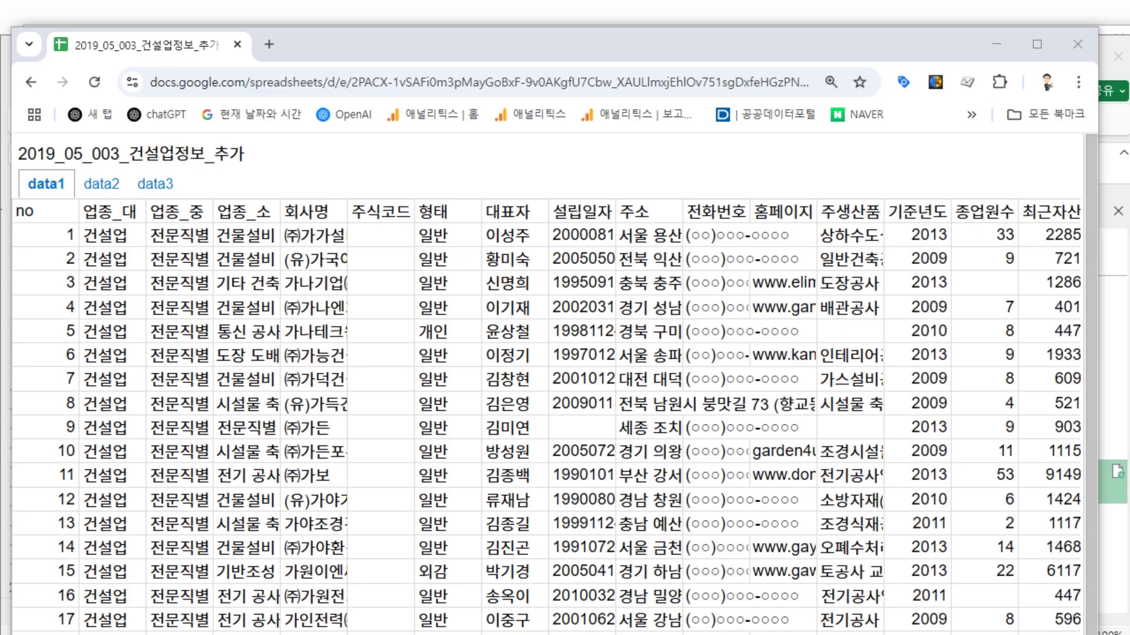
{"action": "key", "text": "alt+Tab"}
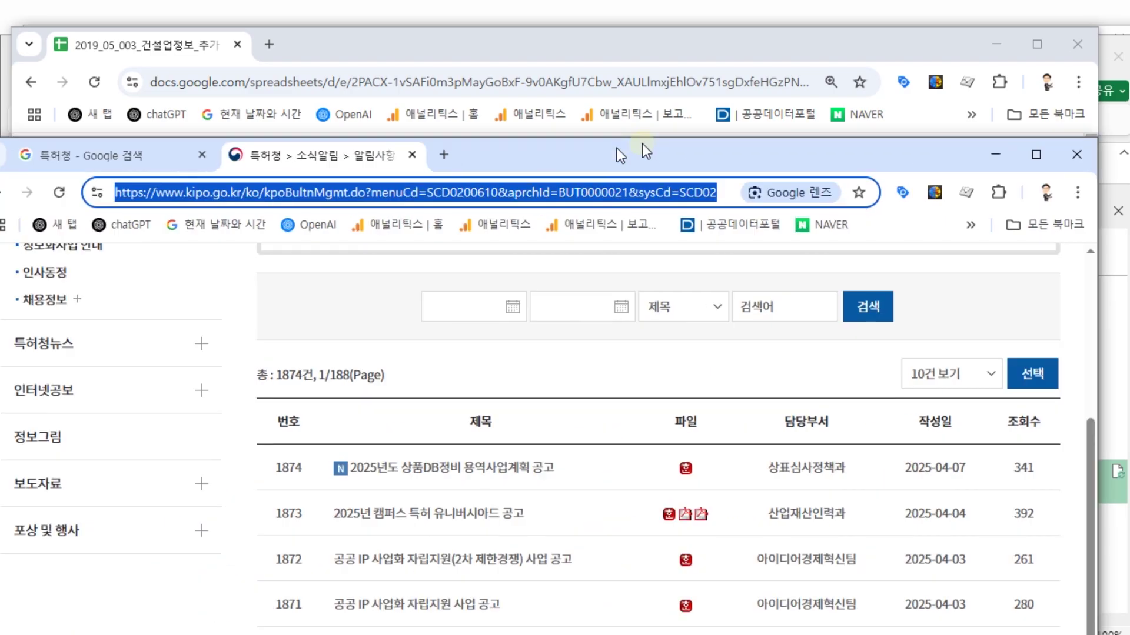
{"action": "double_click", "coordinate": [605, 184]}
{"action": "key", "text": "ctrl+a"}
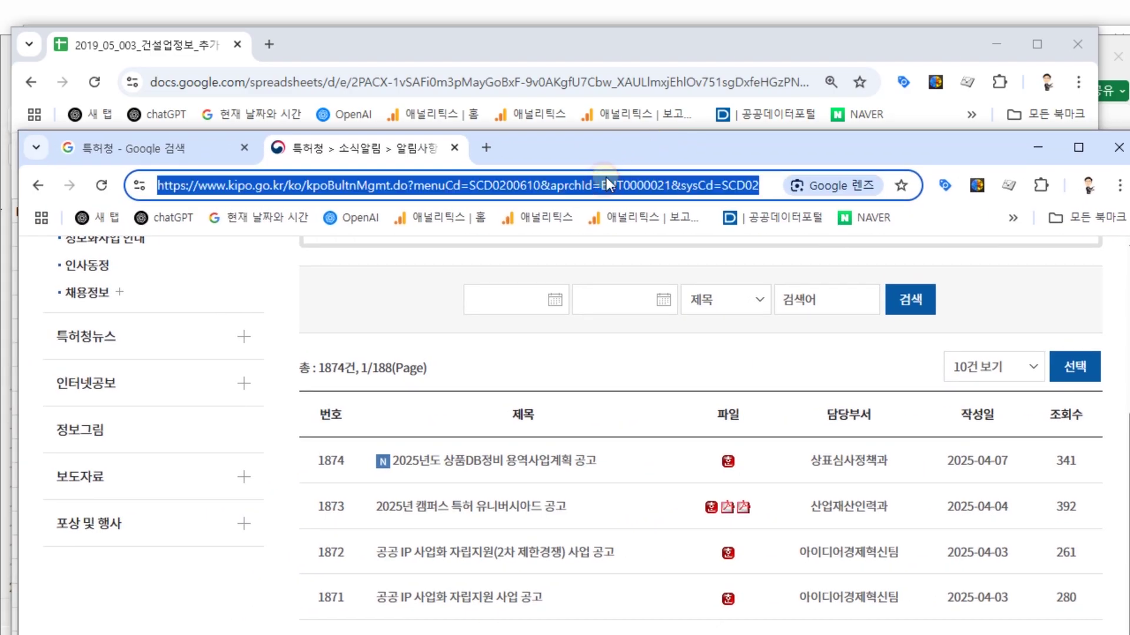
{"action": "key", "text": "ctrl+v"}
{"action": "key", "text": "Return"}
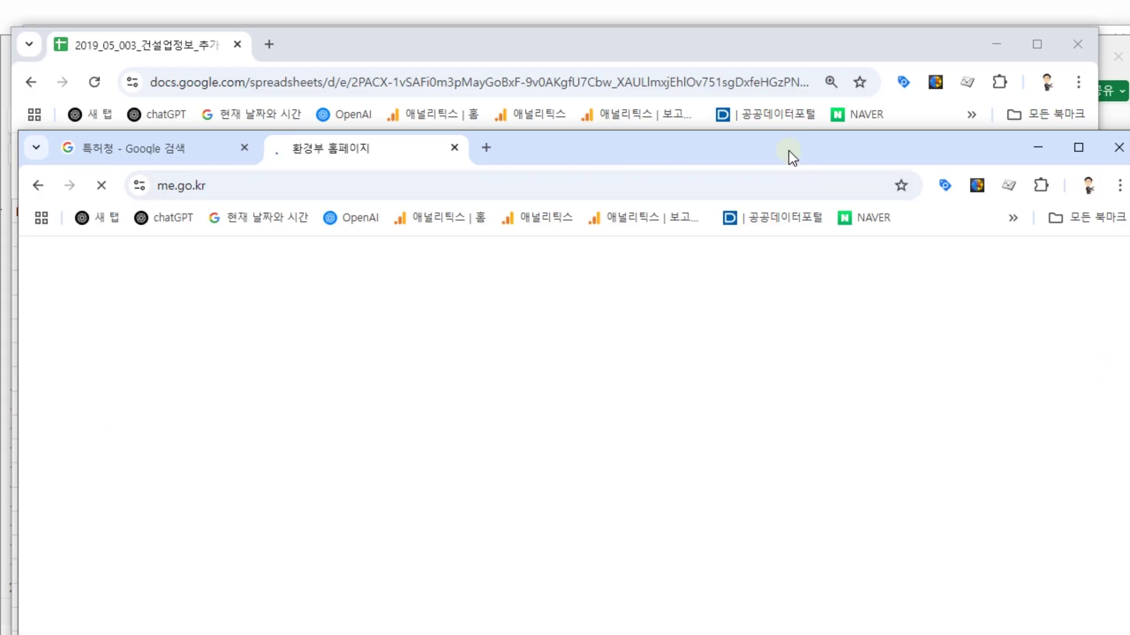
{"action": "left_click_drag", "start_coordinate": [789, 155], "coordinate": [781, 27]}
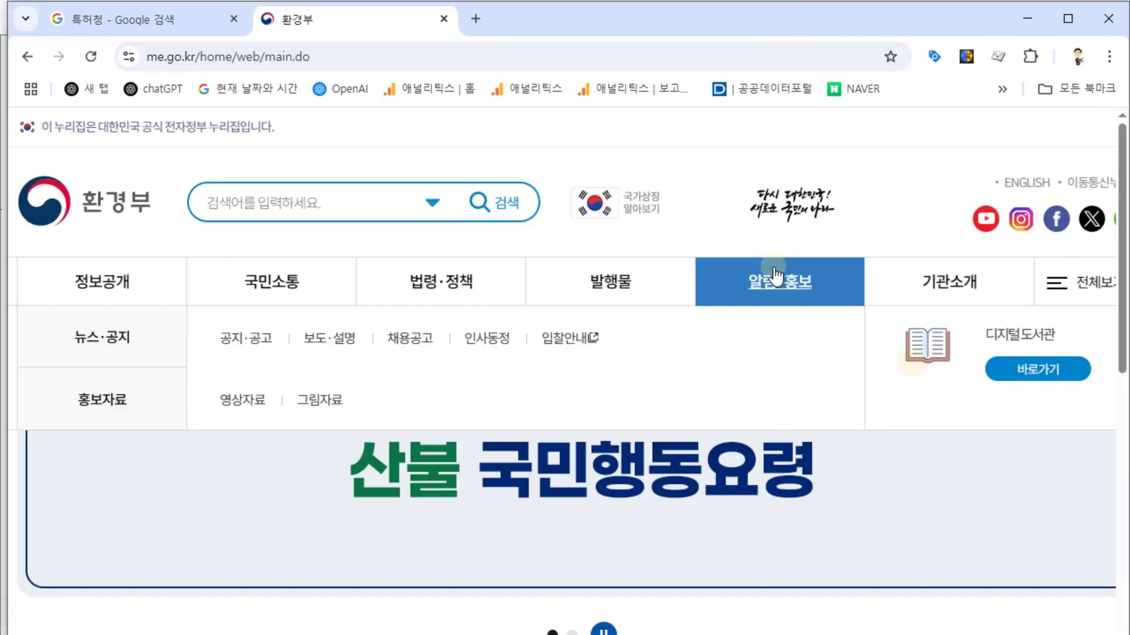
- Open the 공지·공고 board on the 환경부 site and look through its list of posts
{"action": "scroll", "coordinate": [775, 288], "scroll_direction": "down", "scroll_amount": 5}
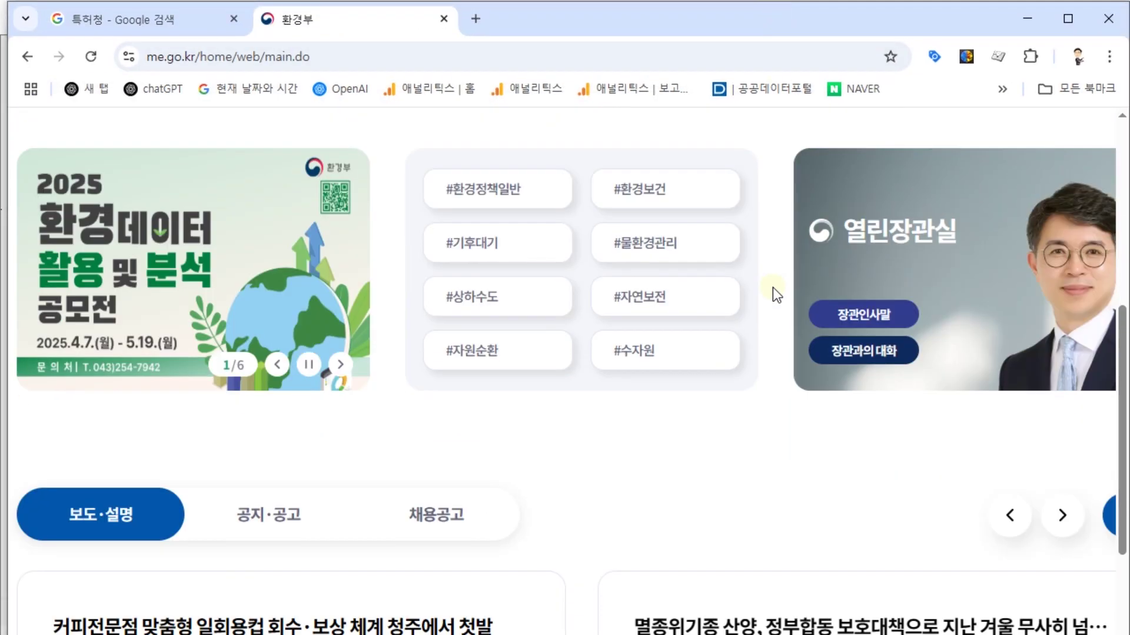
{"action": "left_click", "coordinate": [275, 528]}
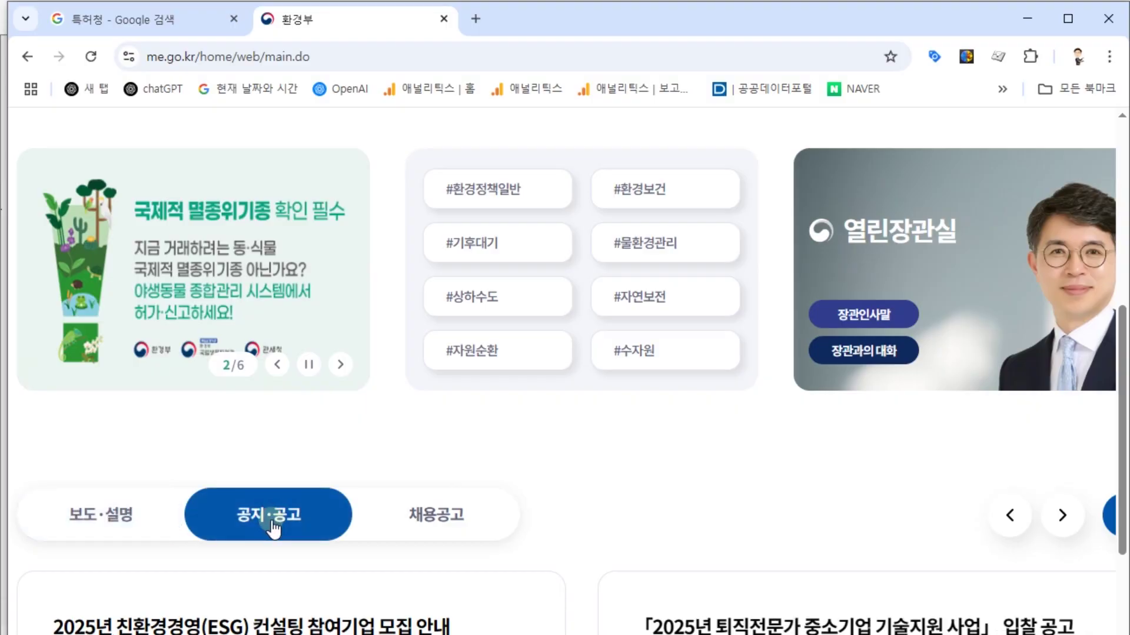
{"action": "scroll", "coordinate": [275, 528], "scroll_direction": "down", "scroll_amount": 5}
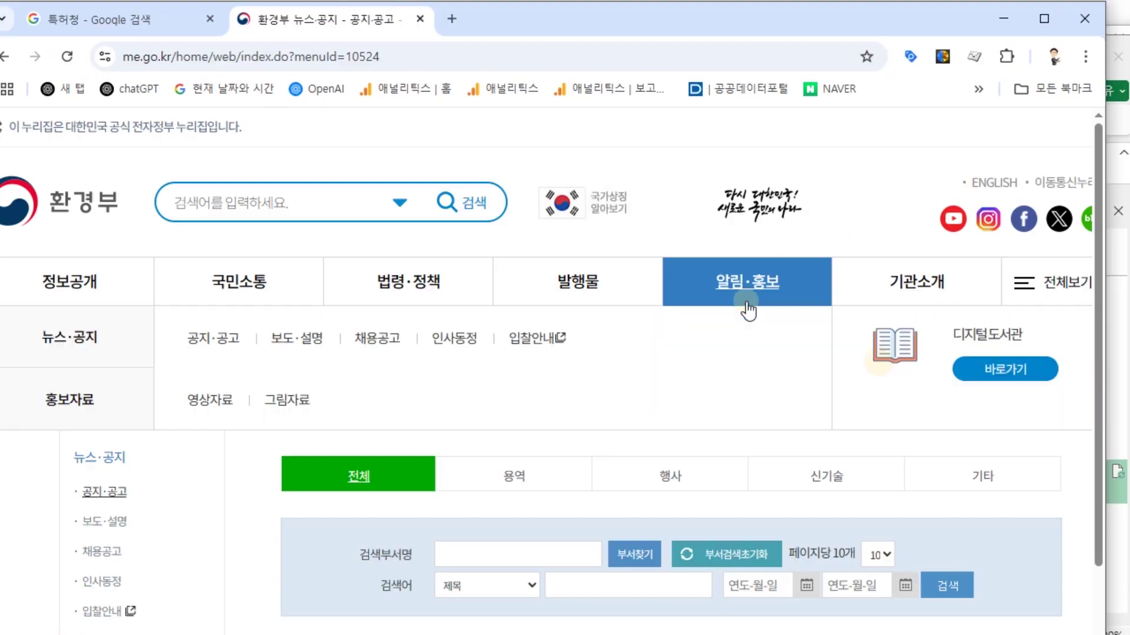
{"action": "scroll", "coordinate": [628, 489], "scroll_direction": "down", "scroll_amount": 5}
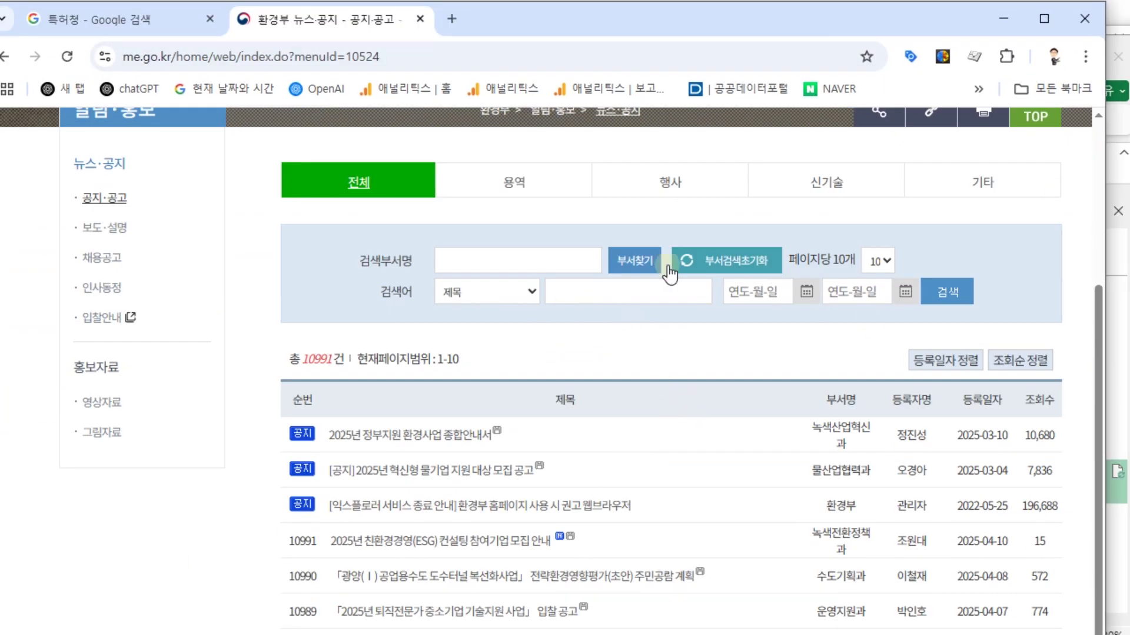
{"action": "scroll", "coordinate": [669, 270], "scroll_direction": "down", "scroll_amount": 6}
{"action": "scroll", "coordinate": [605, 357], "scroll_direction": "up", "scroll_amount": 11}
{"action": "mouse_move", "coordinate": [508, 284]}
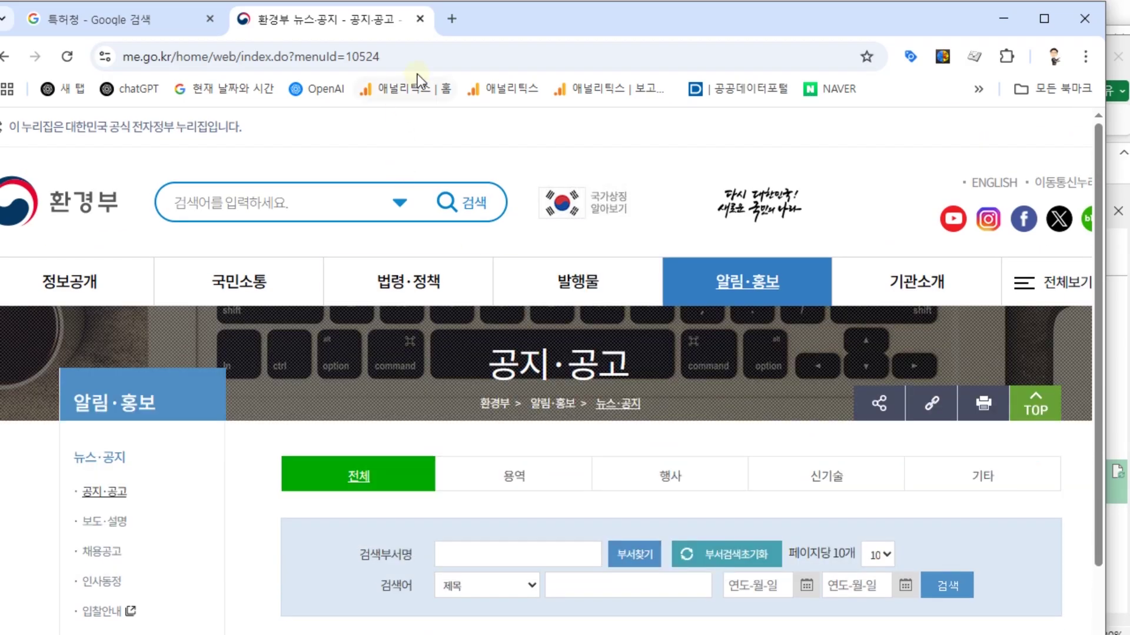
- Copy the 환경부 공지·공고 board's page address and return to the Excel workbook, clearing the browser windows out of the way
{"action": "left_click", "coordinate": [426, 56]}
{"action": "key", "text": "ctrl+c"}
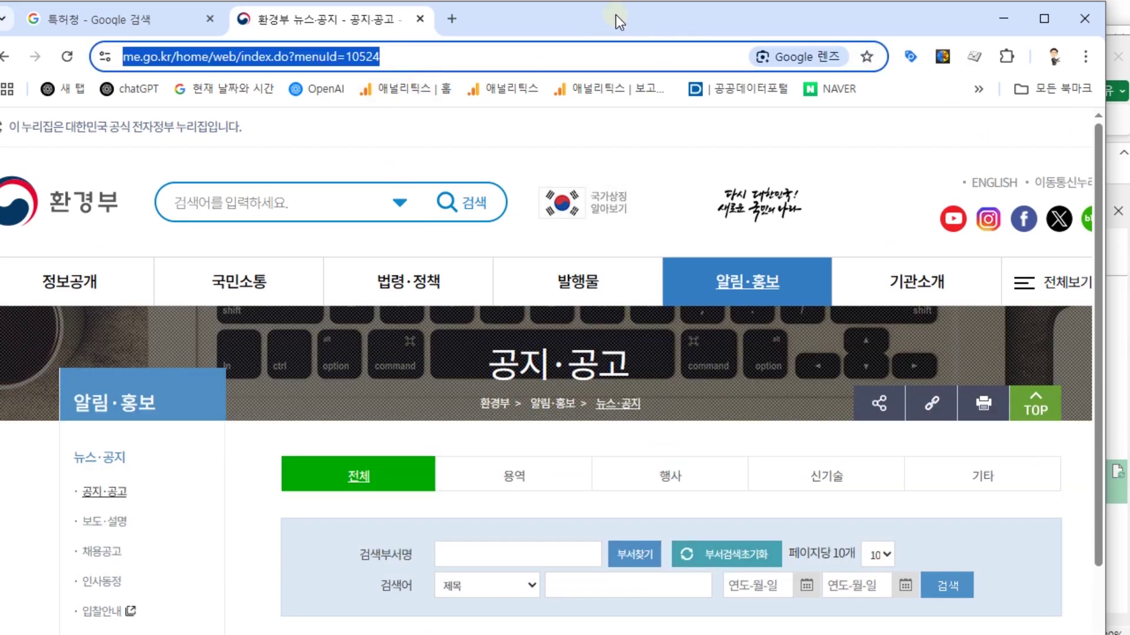
{"action": "left_click_drag", "start_coordinate": [685, 12], "coordinate": [0, 59]}
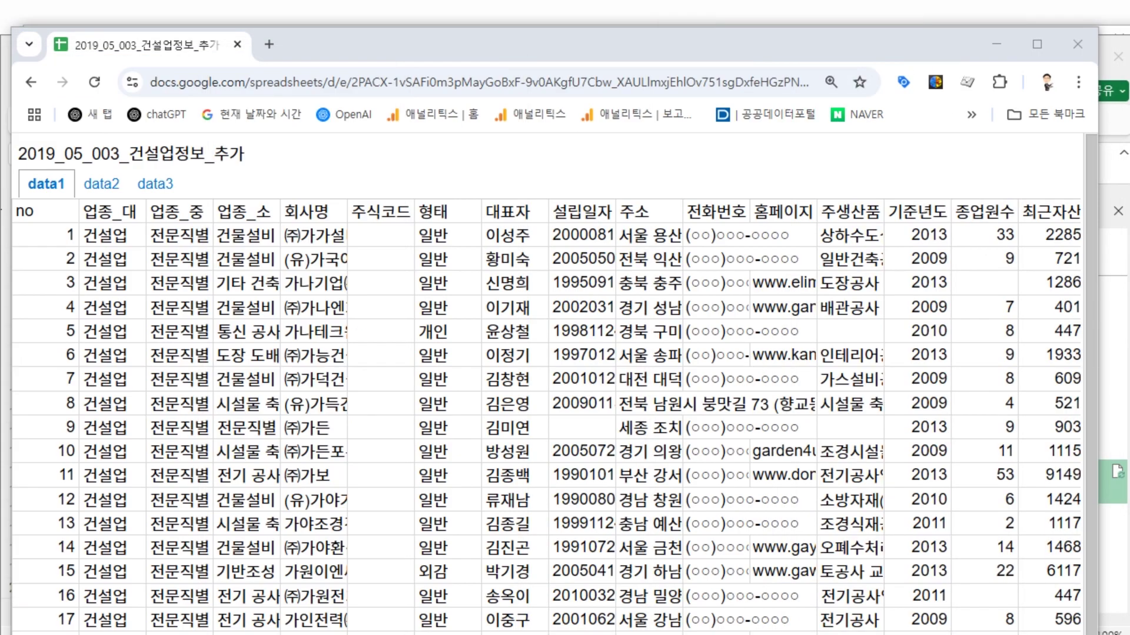
{"action": "left_click", "coordinate": [997, 53]}
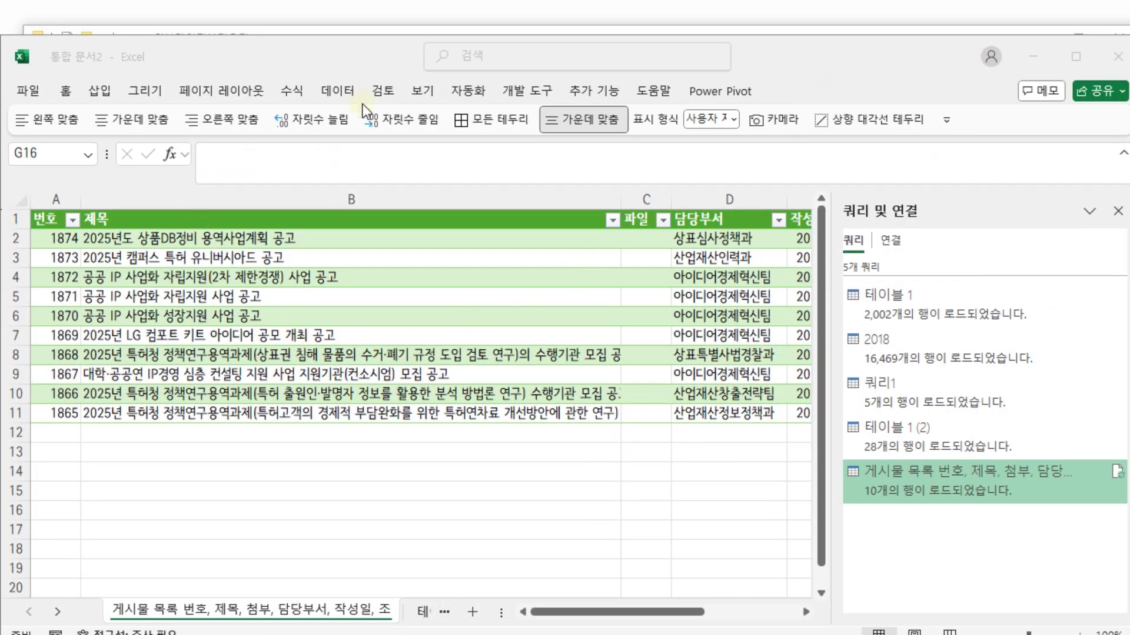
{"action": "left_click", "coordinate": [337, 90]}
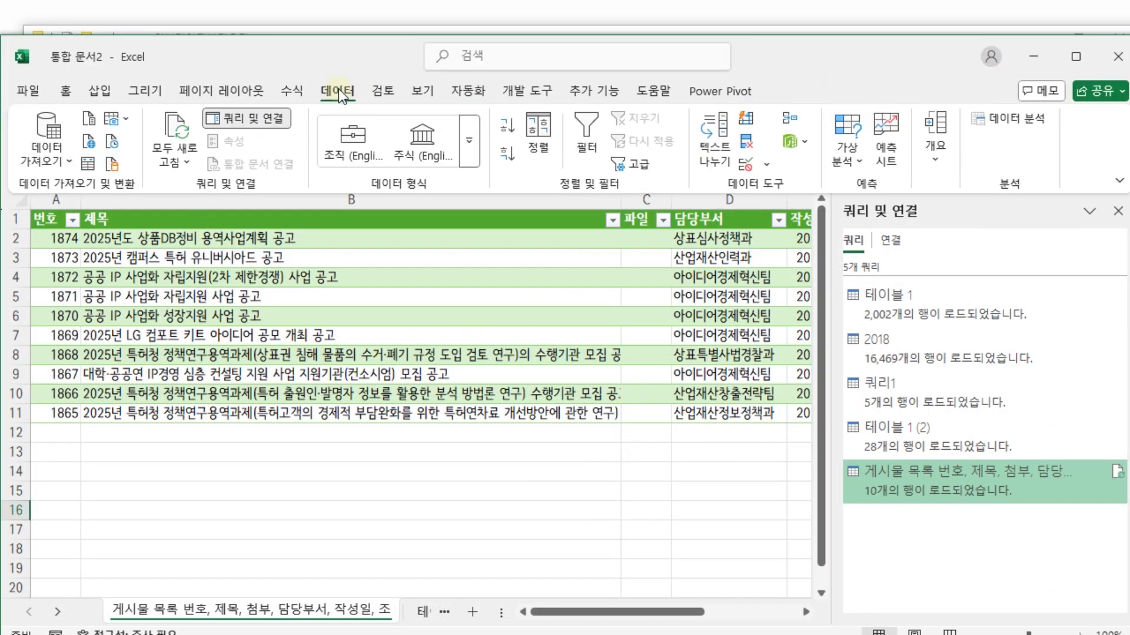
{"action": "left_click", "coordinate": [47, 147]}
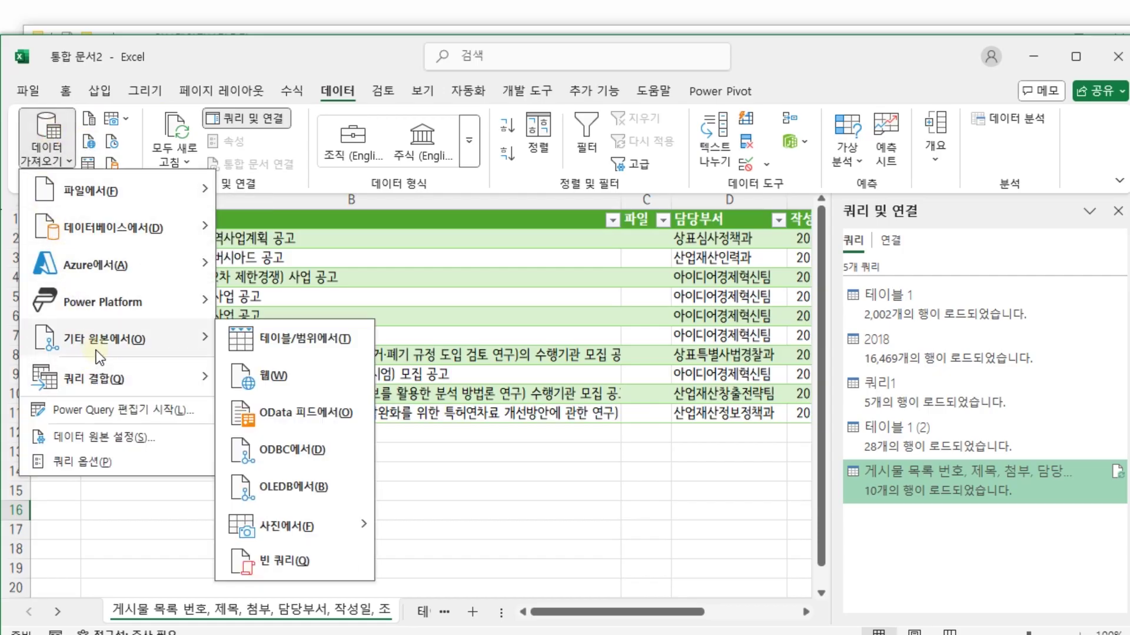
{"action": "mouse_move", "coordinate": [123, 379]}
{"action": "mouse_move", "coordinate": [129, 341]}
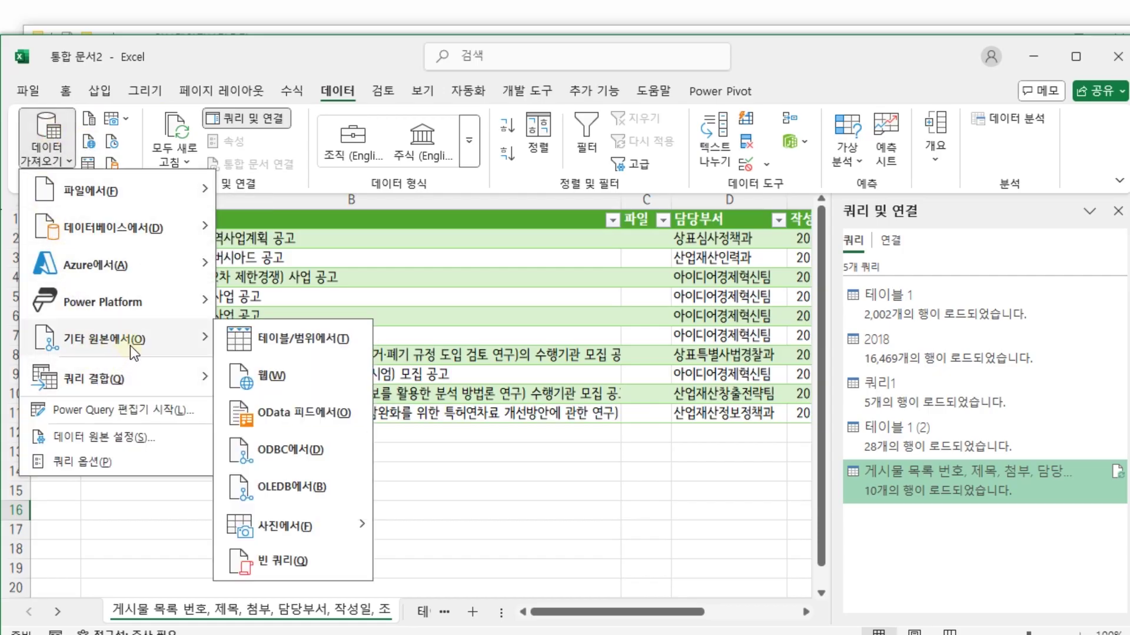
{"action": "left_click", "coordinate": [260, 383]}
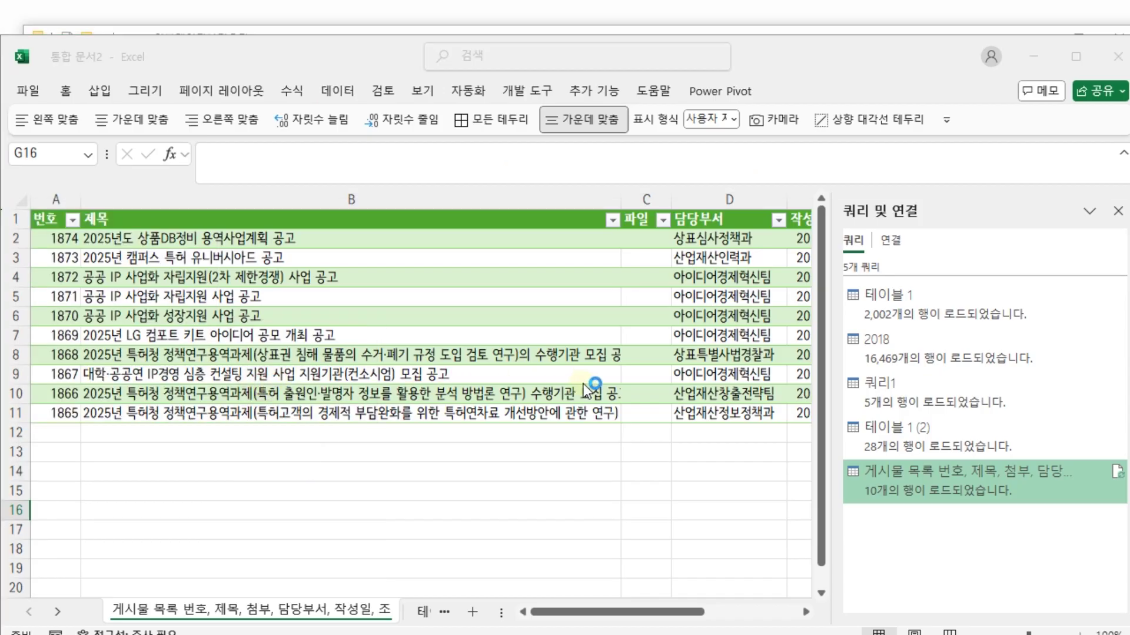
{"action": "left_click", "coordinate": [308, 331]}
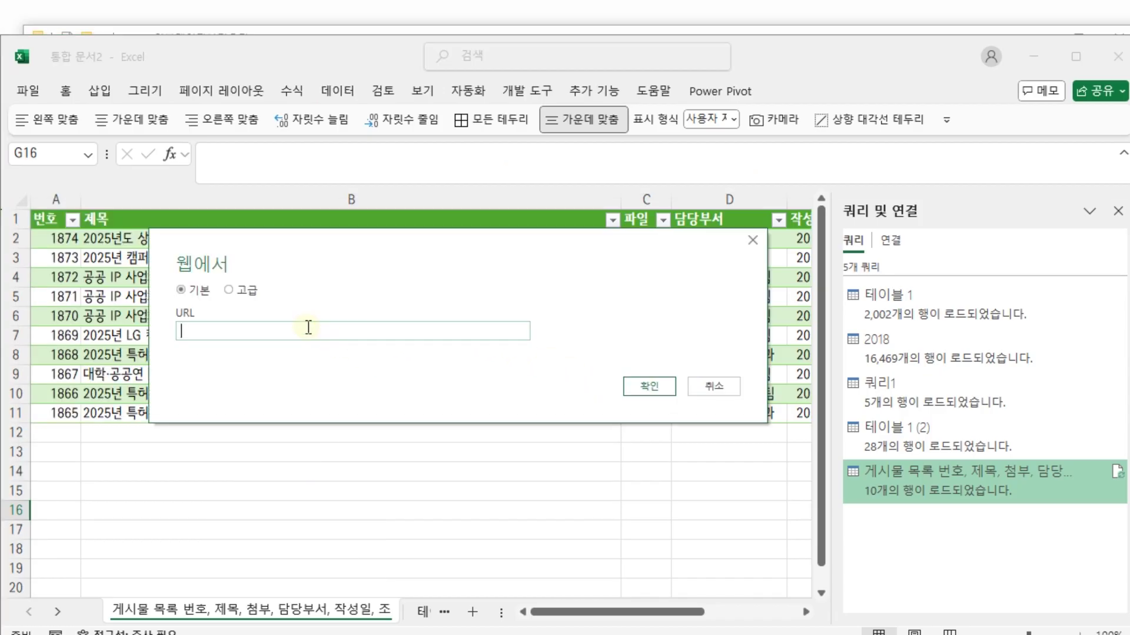
{"action": "key", "text": "ctrl+v"}
{"action": "left_click", "coordinate": [660, 387]}
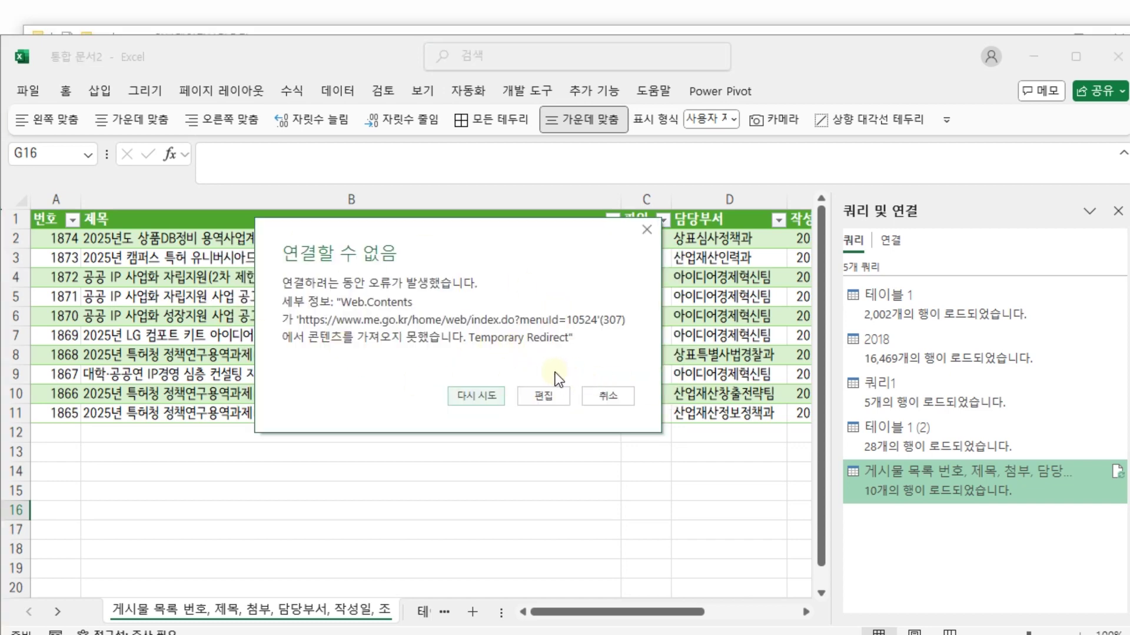
- Reopen the web source settings for editing, view the advanced (고급) URL options and cancel the import
{"action": "left_click", "coordinate": [535, 397]}
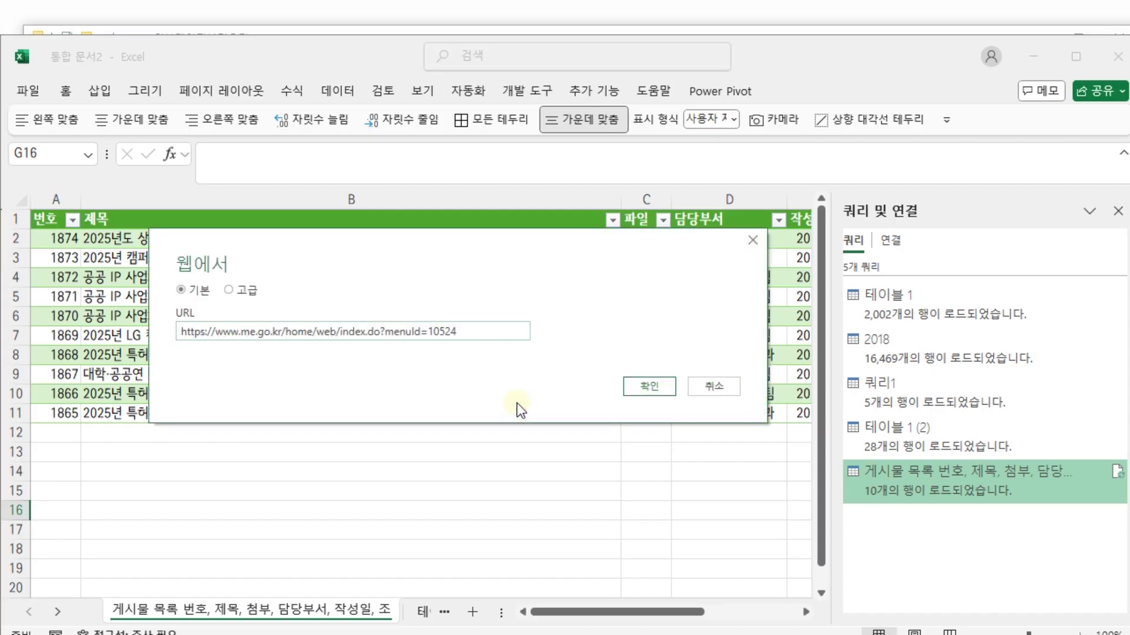
{"action": "left_click", "coordinate": [238, 290]}
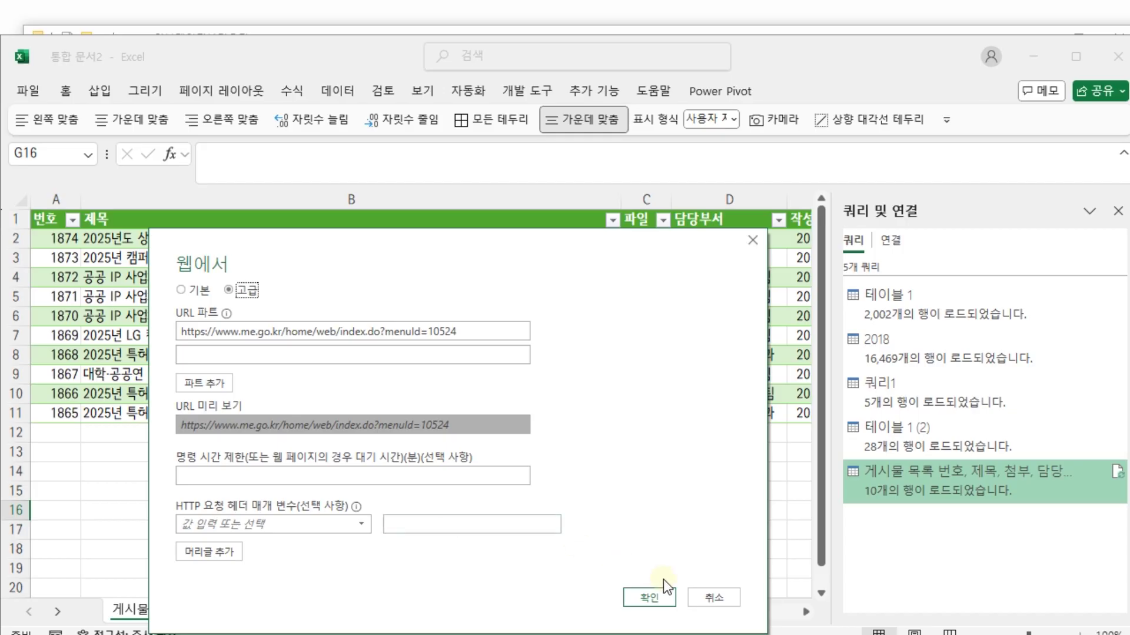
{"action": "left_click", "coordinate": [712, 598]}
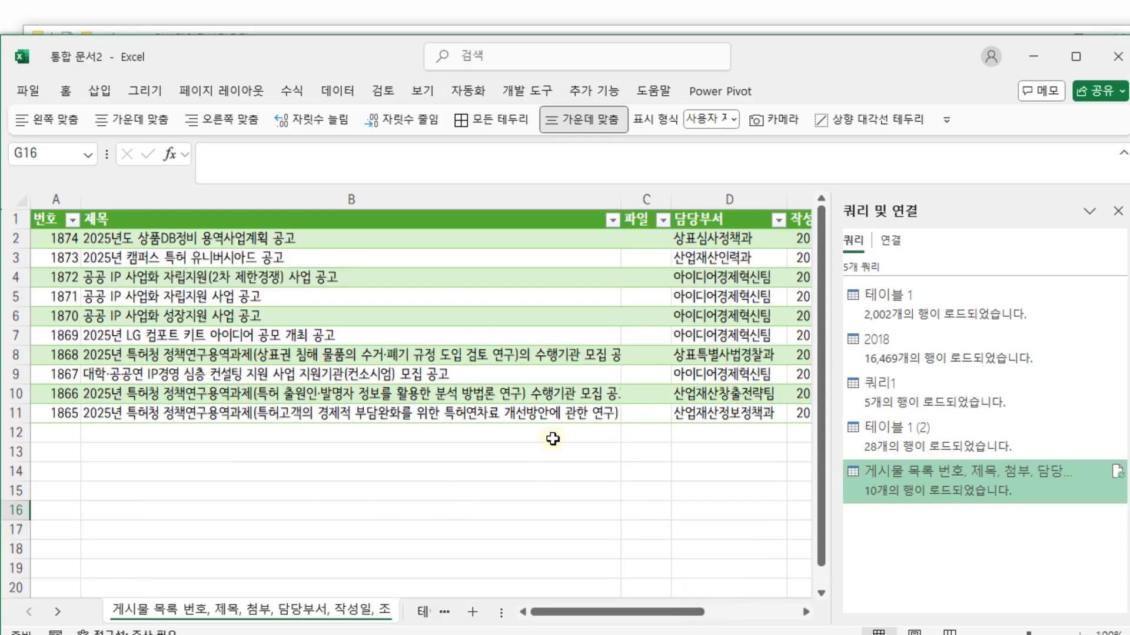